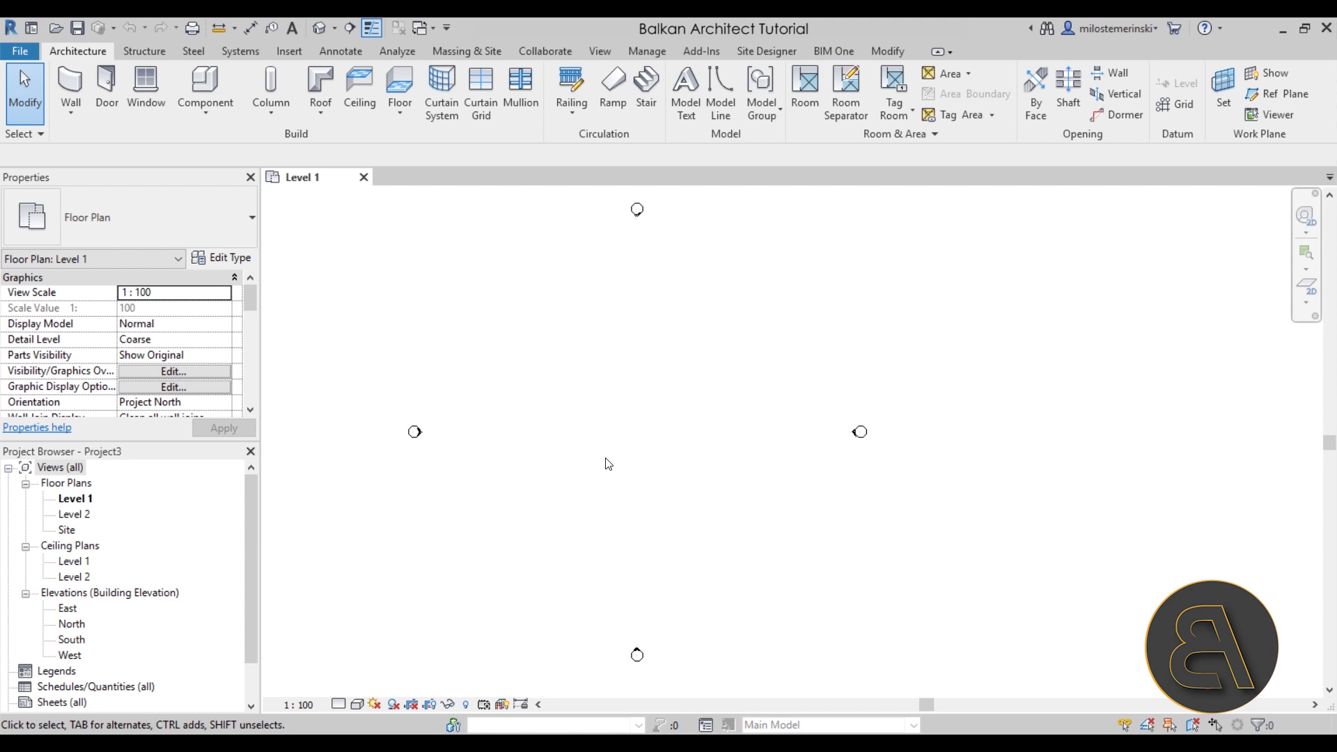
Draw a 7800 × 5800 rectangle of walls on Level 1.
click(73, 86)
click(74, 86)
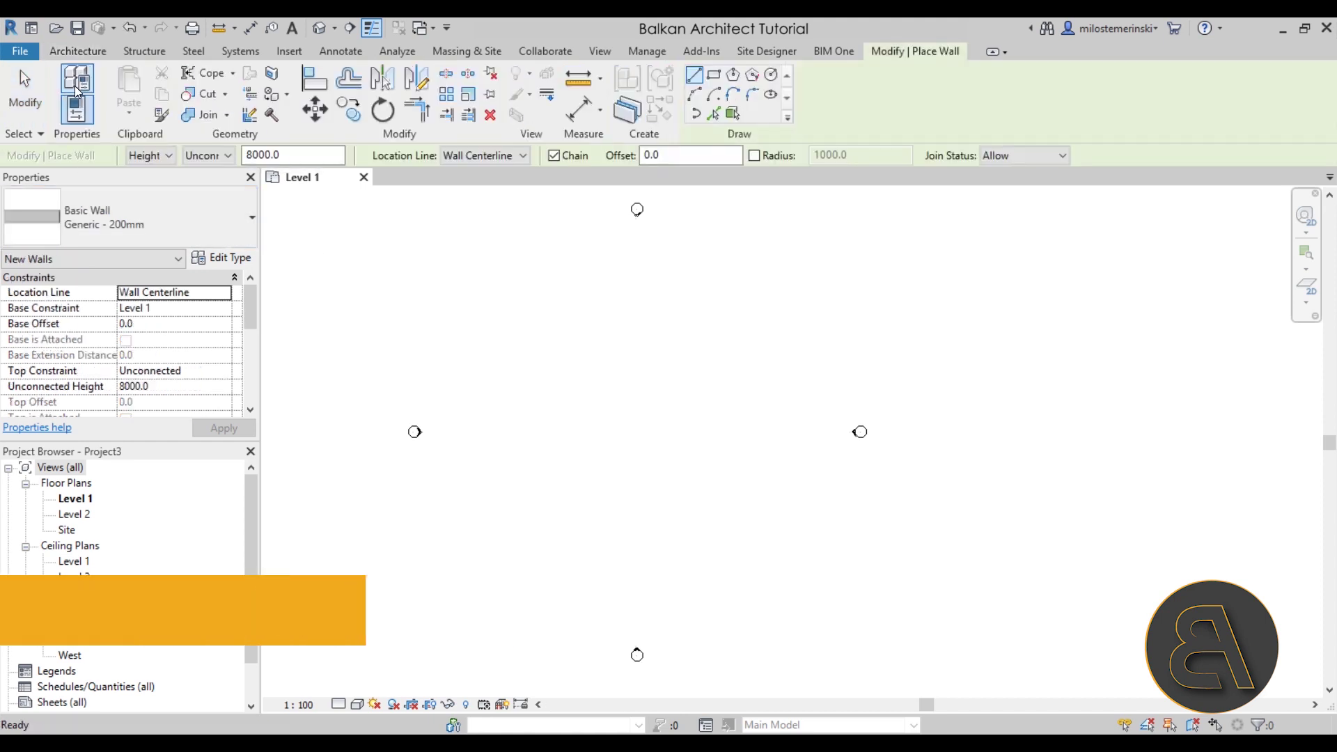
click(713, 74)
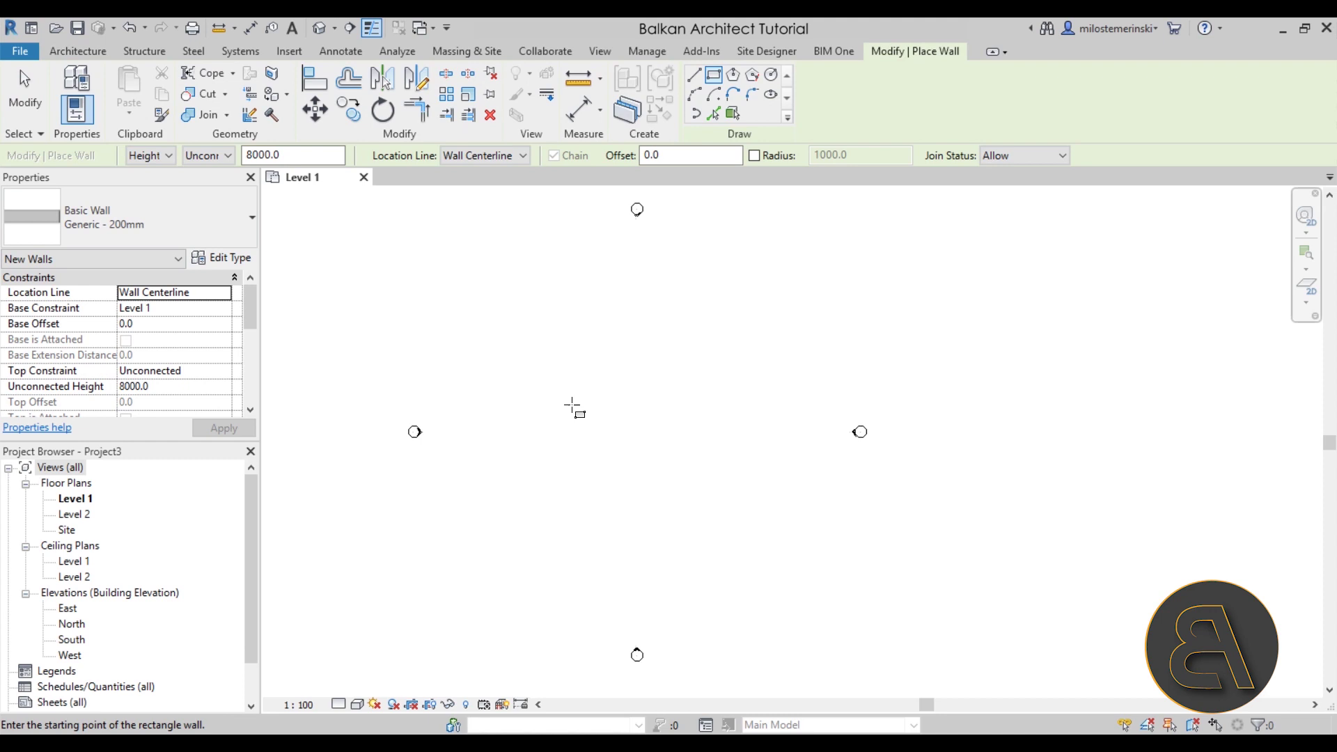
click(600, 410)
click(669, 461)
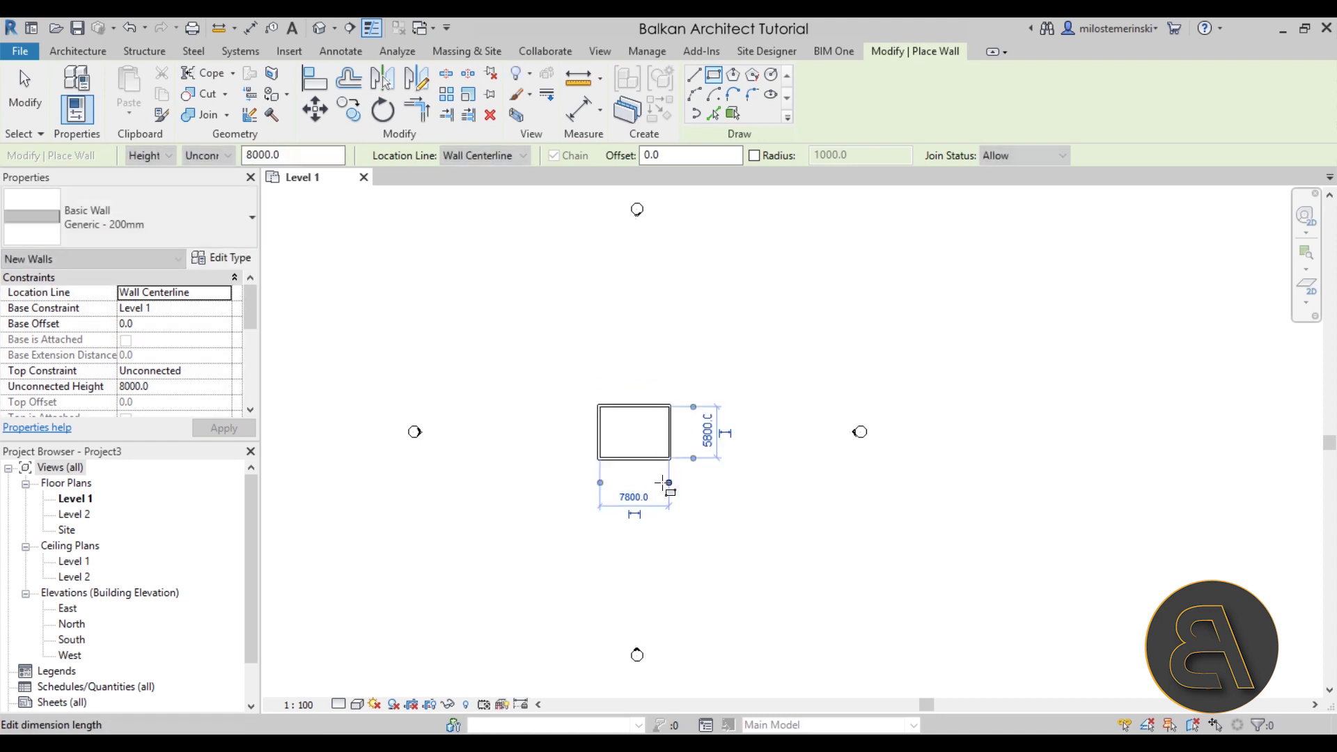
scroll(686, 445, up, 4)
key(Escape)
key(Escape)
Set the four walls' Top Constraint to Level 2 and type to Exterior - Brick on Mtl. Stud.
drag(809, 587, 606, 453)
click(224, 373)
click(177, 400)
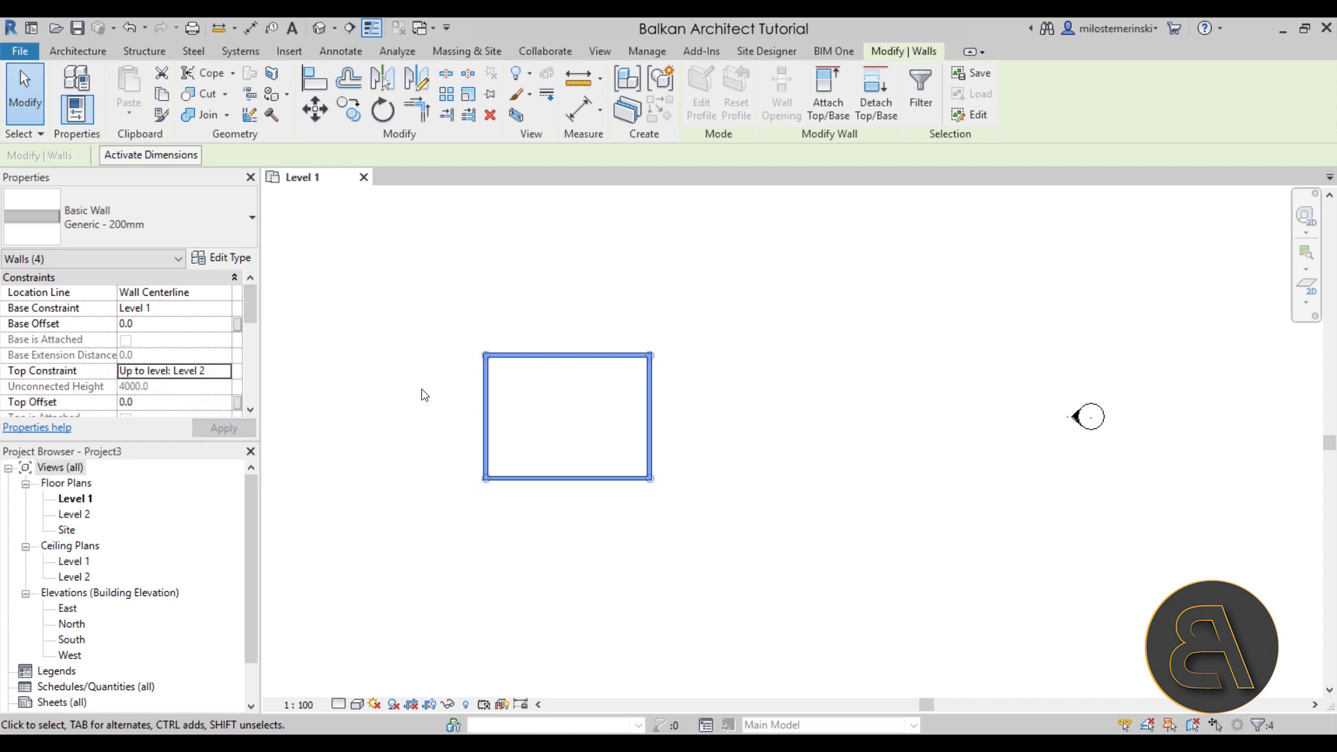
click(114, 233)
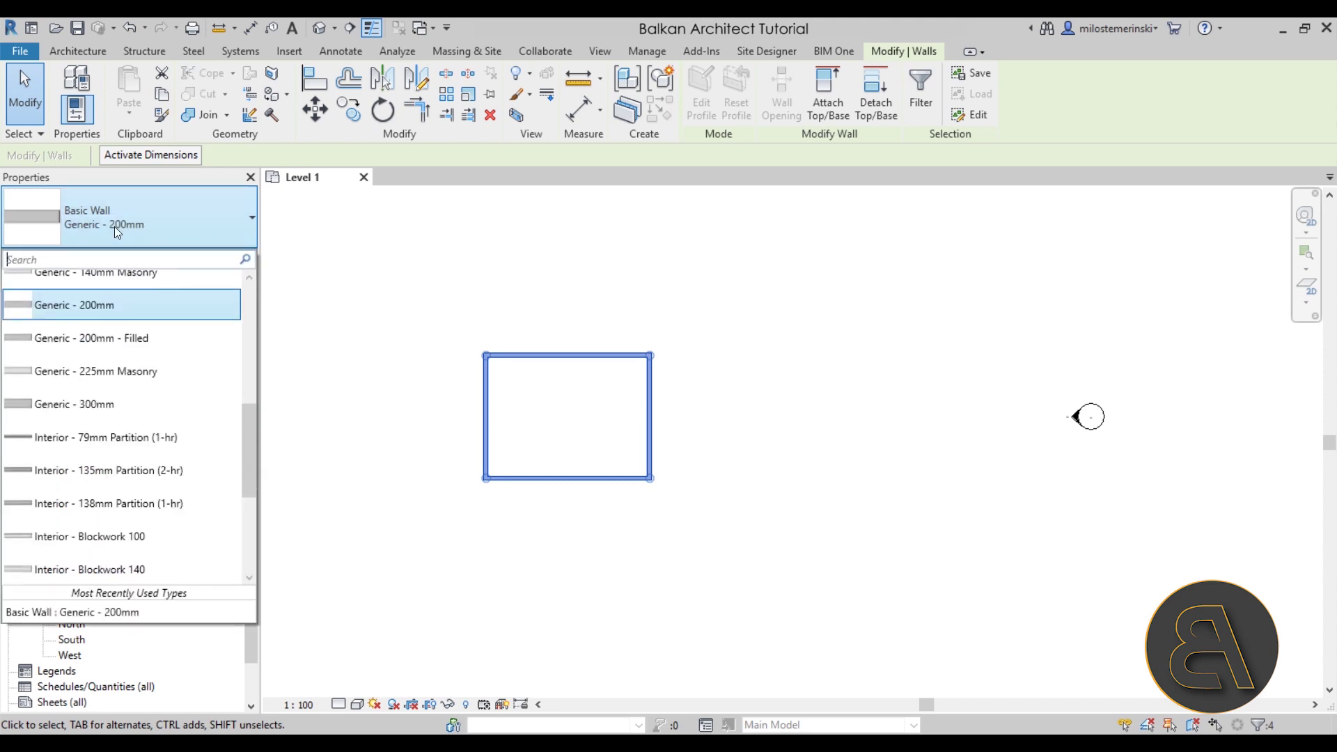
scroll(136, 436, up, 3)
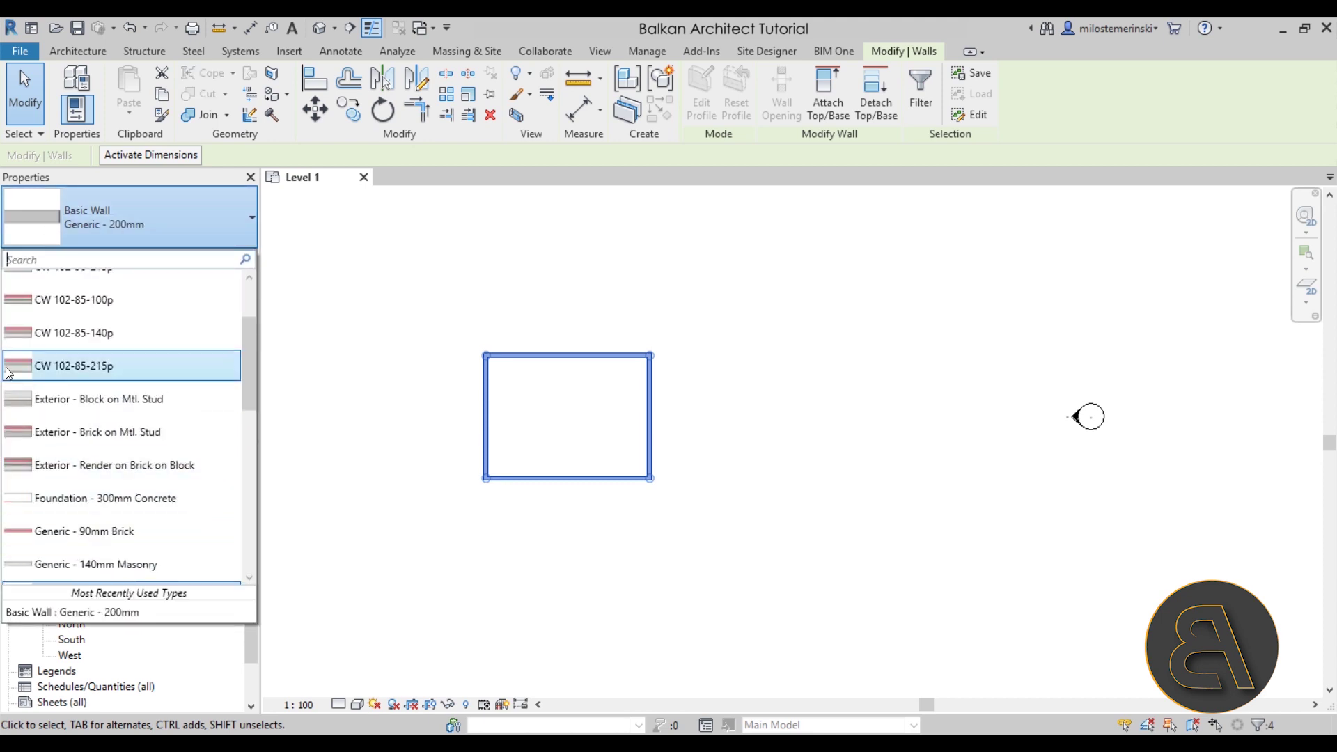
click(136, 436)
click(550, 534)
scroll(549, 427, up, 2)
middle_drag(550, 428, 550, 442)
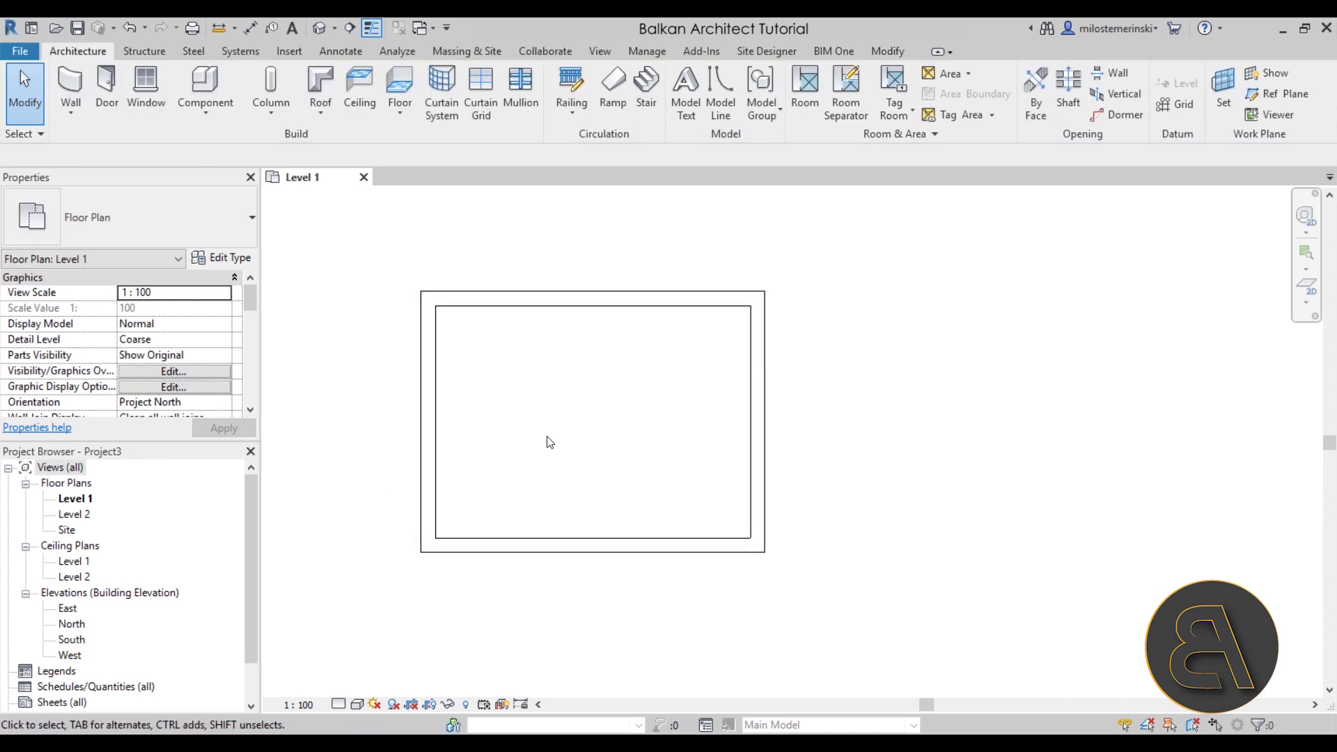
Set the Level 1 plan's Detail Level to Fine.
click(340, 704)
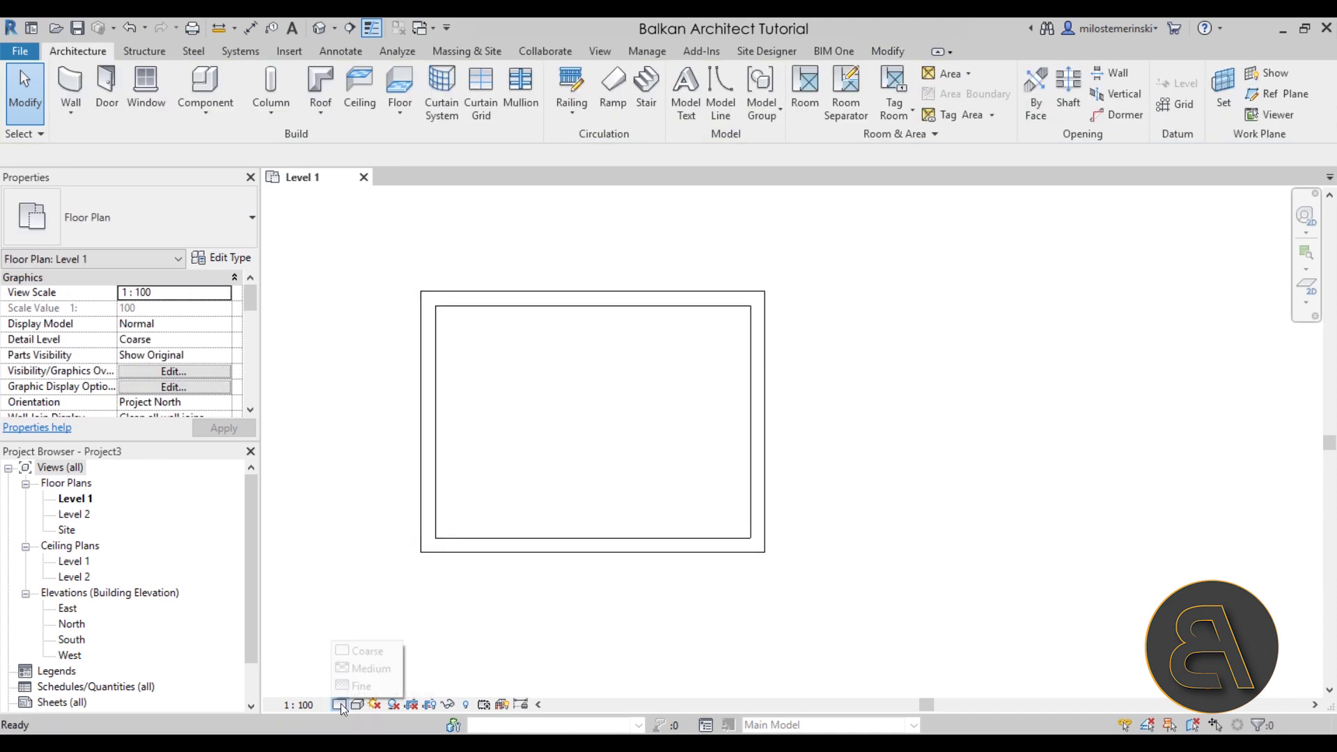
click(359, 686)
scroll(518, 381, up, 1)
mouse_move(549, 421)
middle_down()
mouse_move(596, 406)
mouse_move(589, 414)
middle_up()
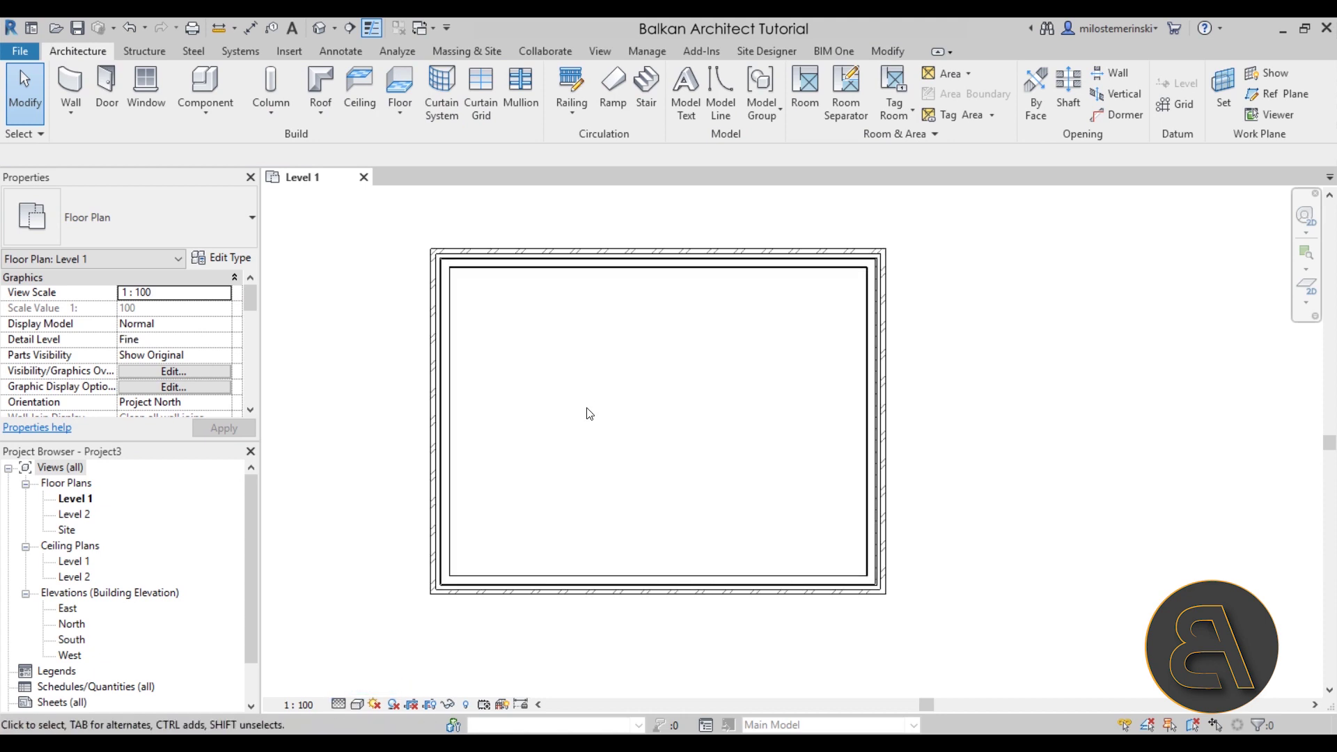
Switch the visual style to Realistic and zoom into the top-left wall corner.
click(358, 704)
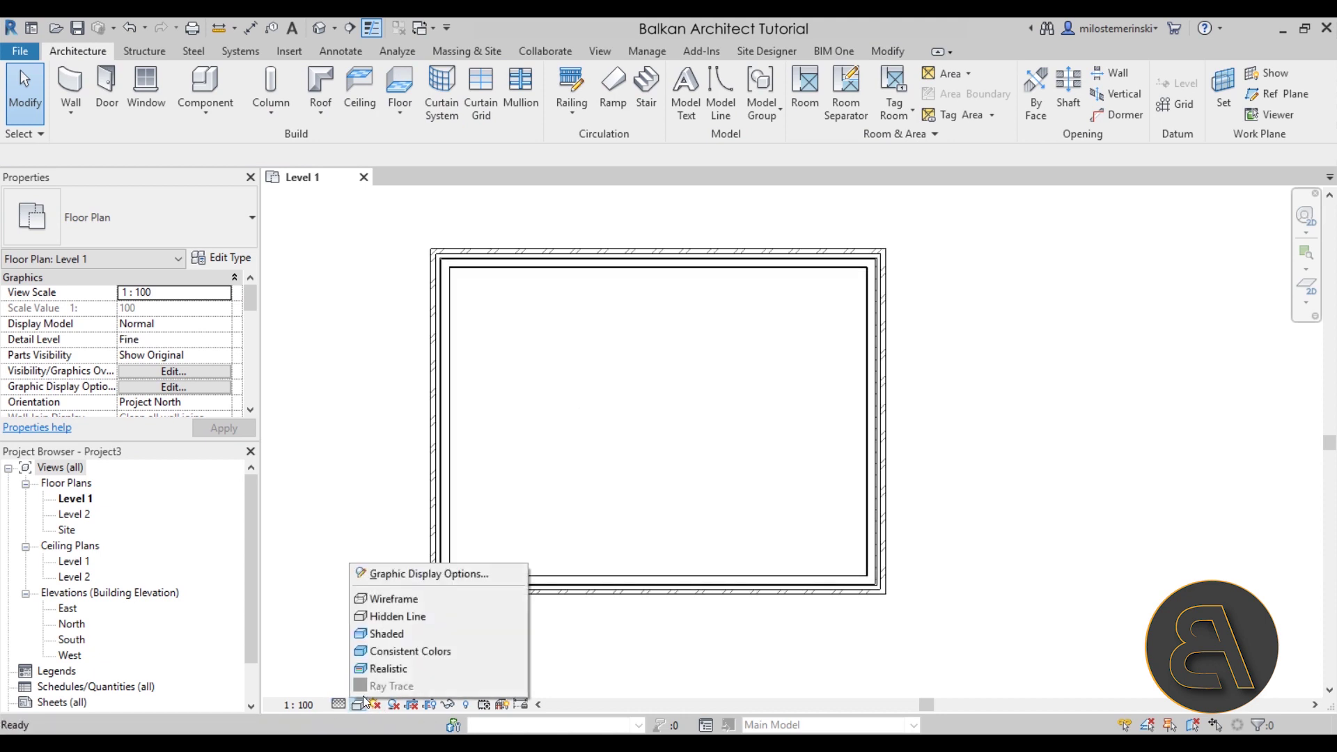
click(388, 669)
scroll(527, 301, up, 6)
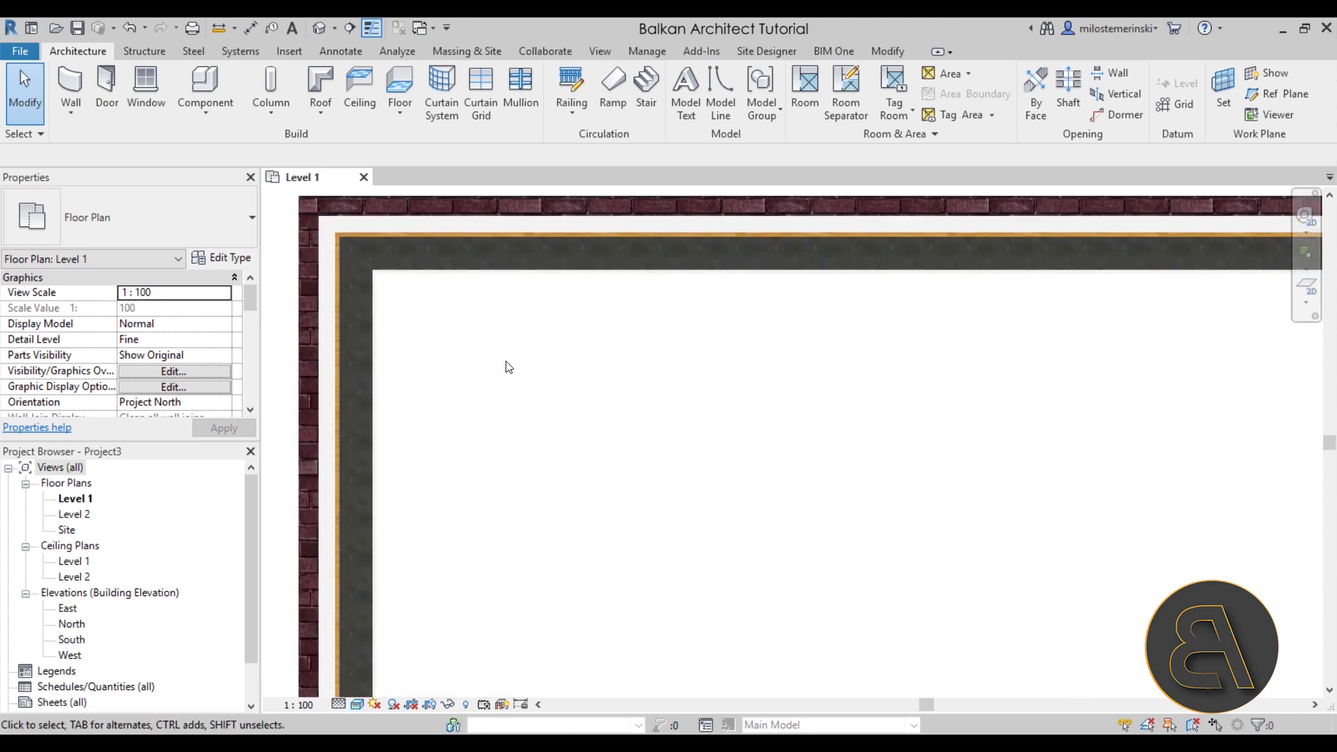
scroll(546, 438, down, 3)
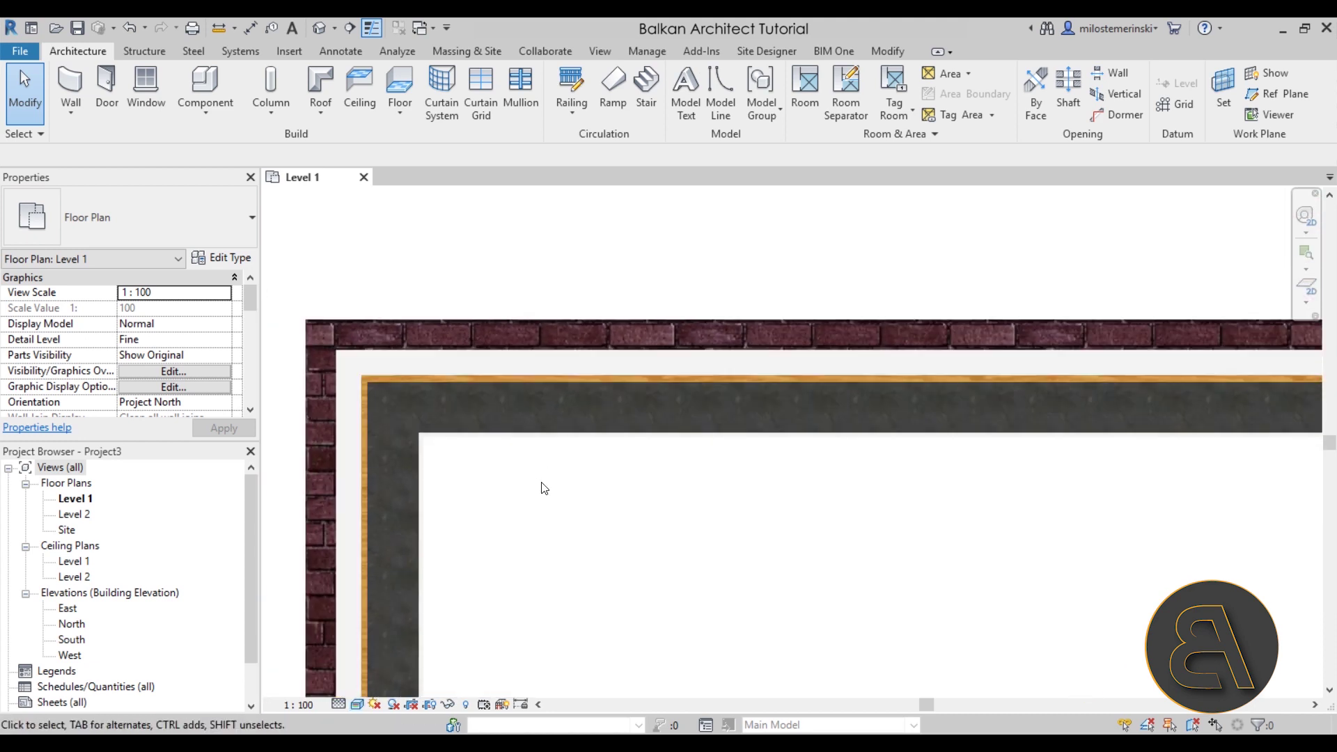
scroll(536, 480, up, 3)
middle_drag(532, 475, 525, 470)
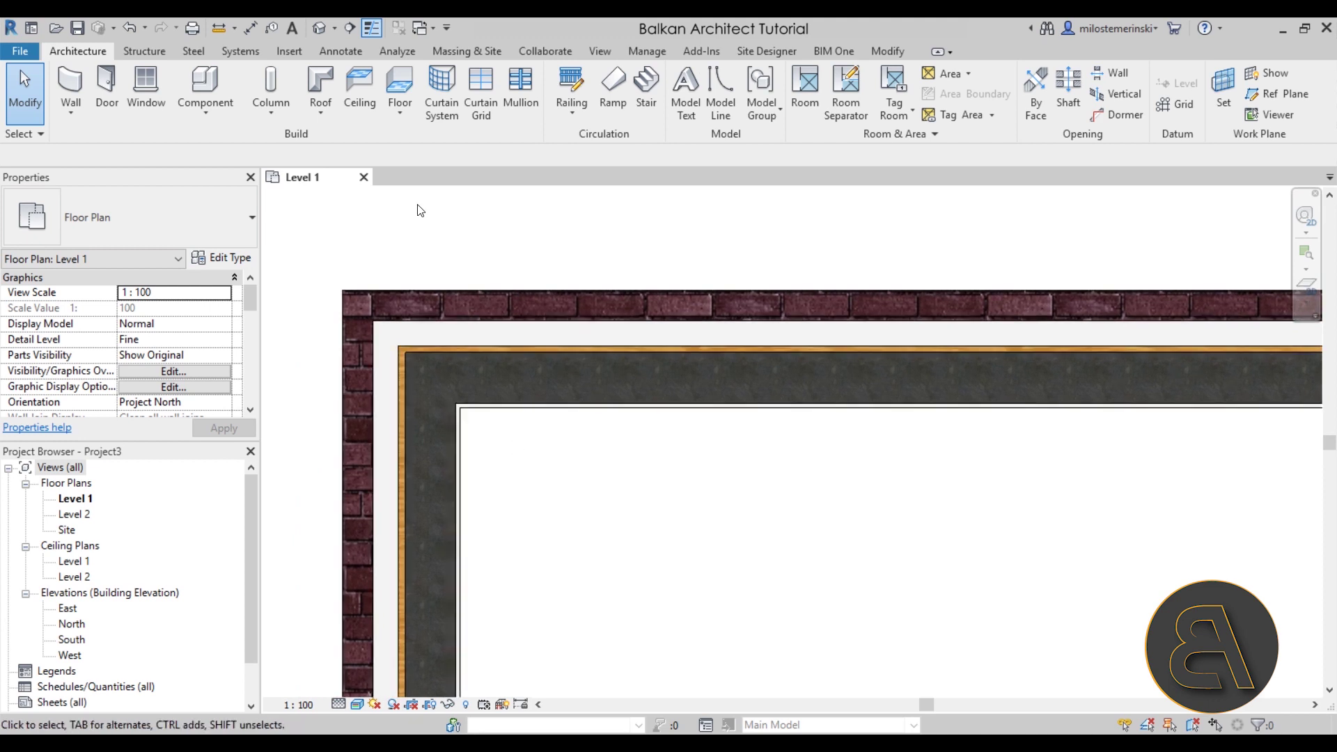
Toggle Thin Lines off and back on, then zoom out to the whole plan.
click(375, 32)
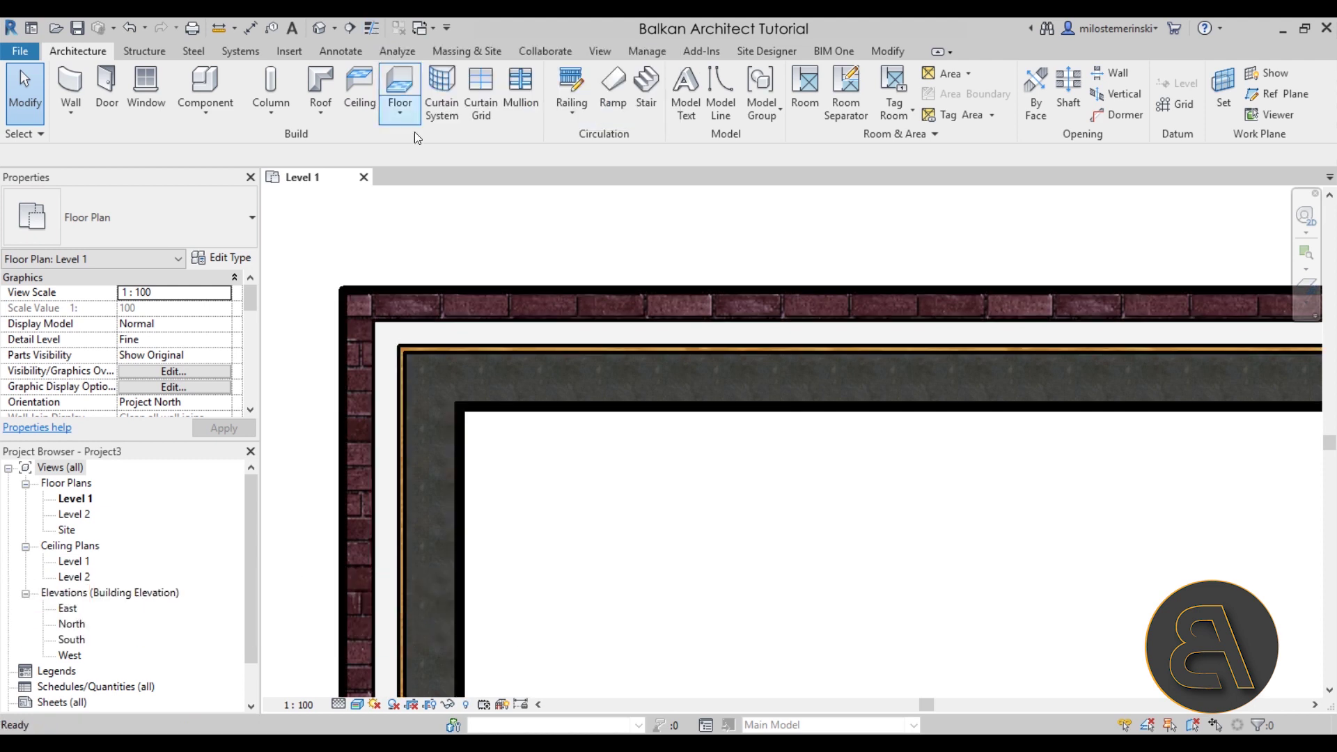
click(367, 31)
scroll(469, 415, up, 2)
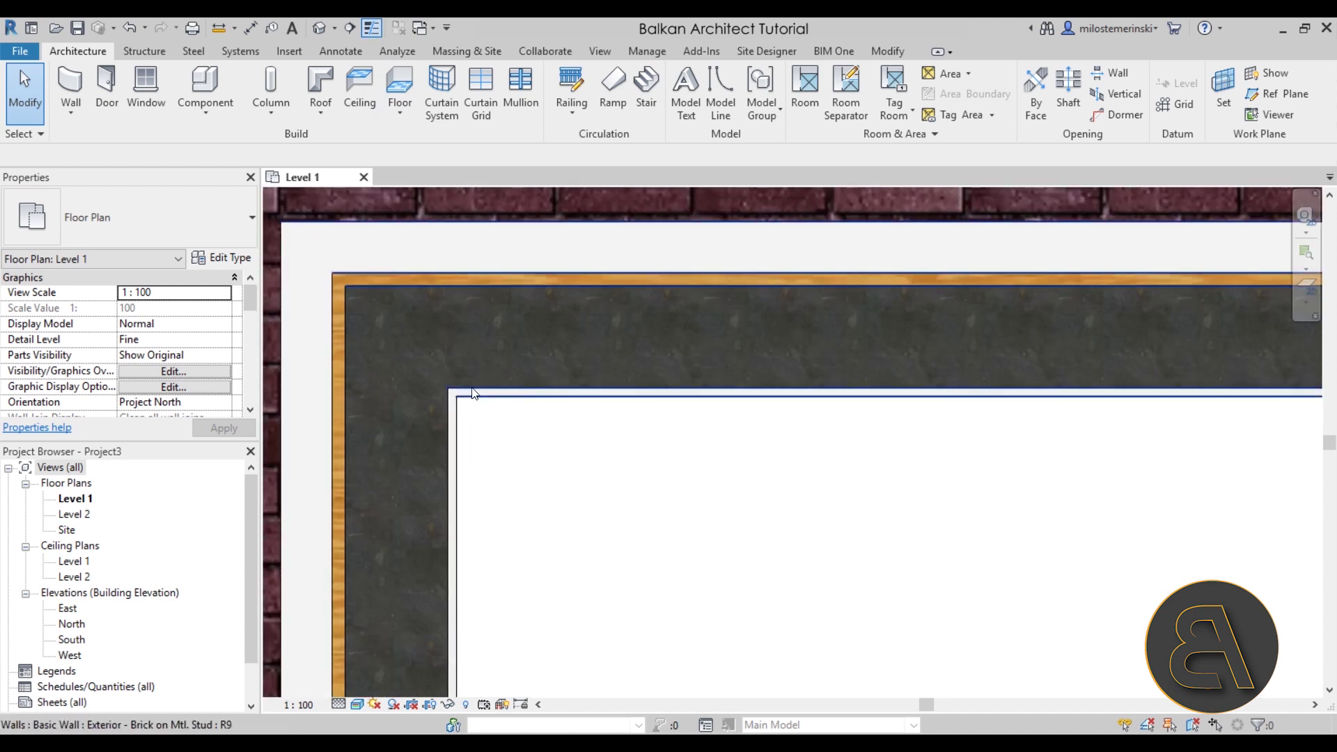
scroll(569, 468, down, 3)
scroll(686, 394, down, 5)
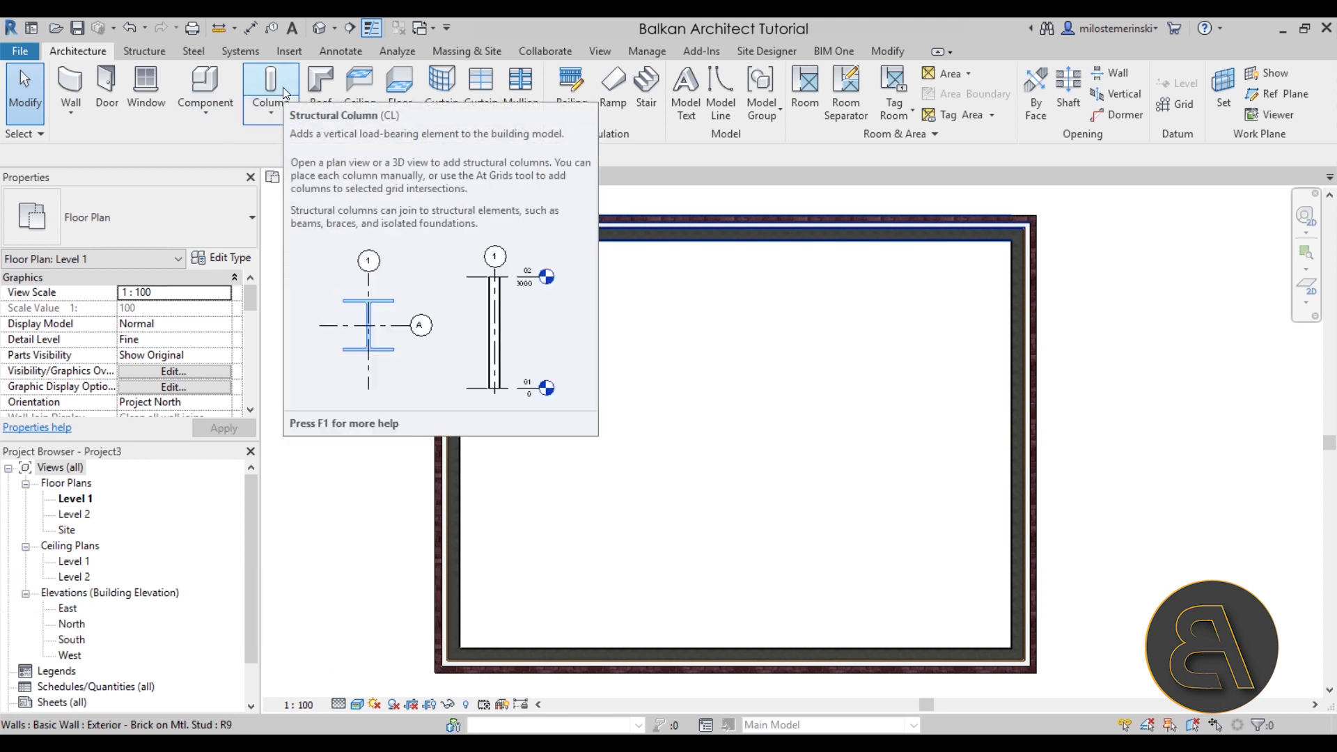
Show the Column dropdown's structural and architectural choices, comparing the Structure and Architecture tabs.
click(270, 115)
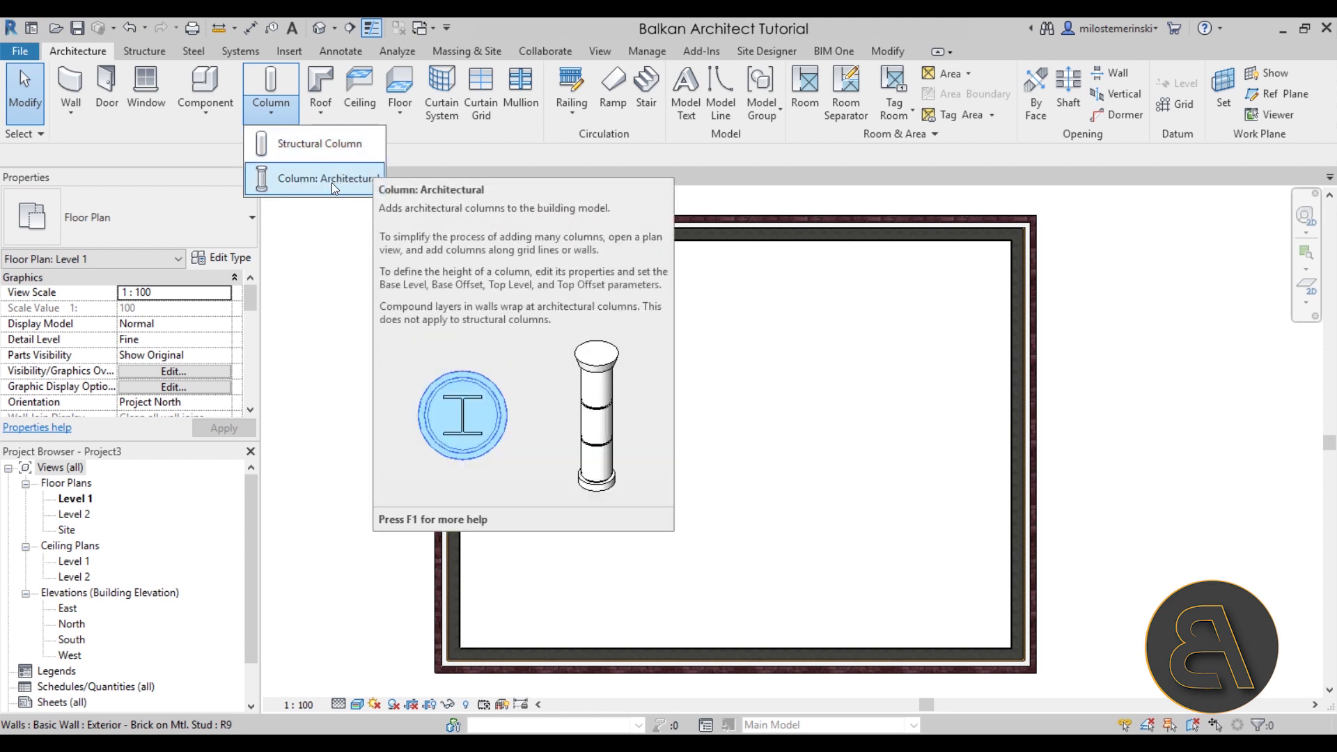
key(Escape)
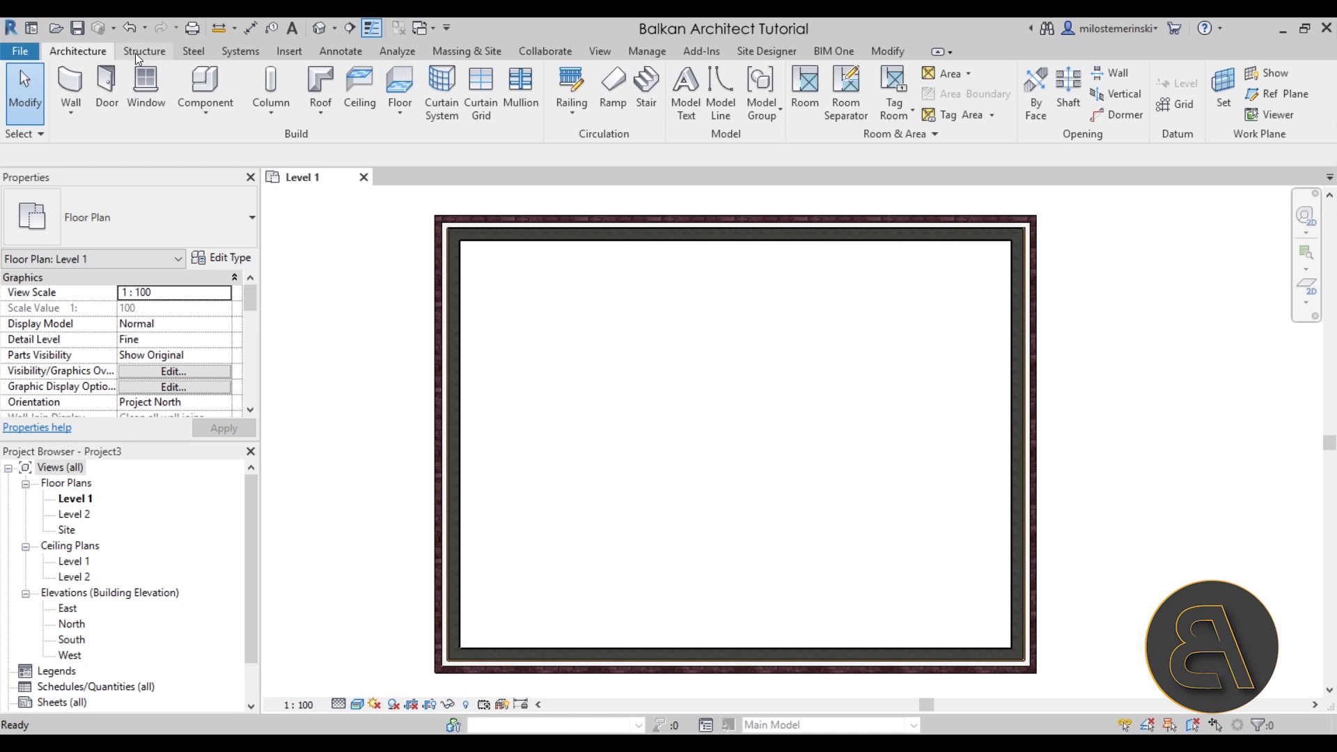
click(137, 53)
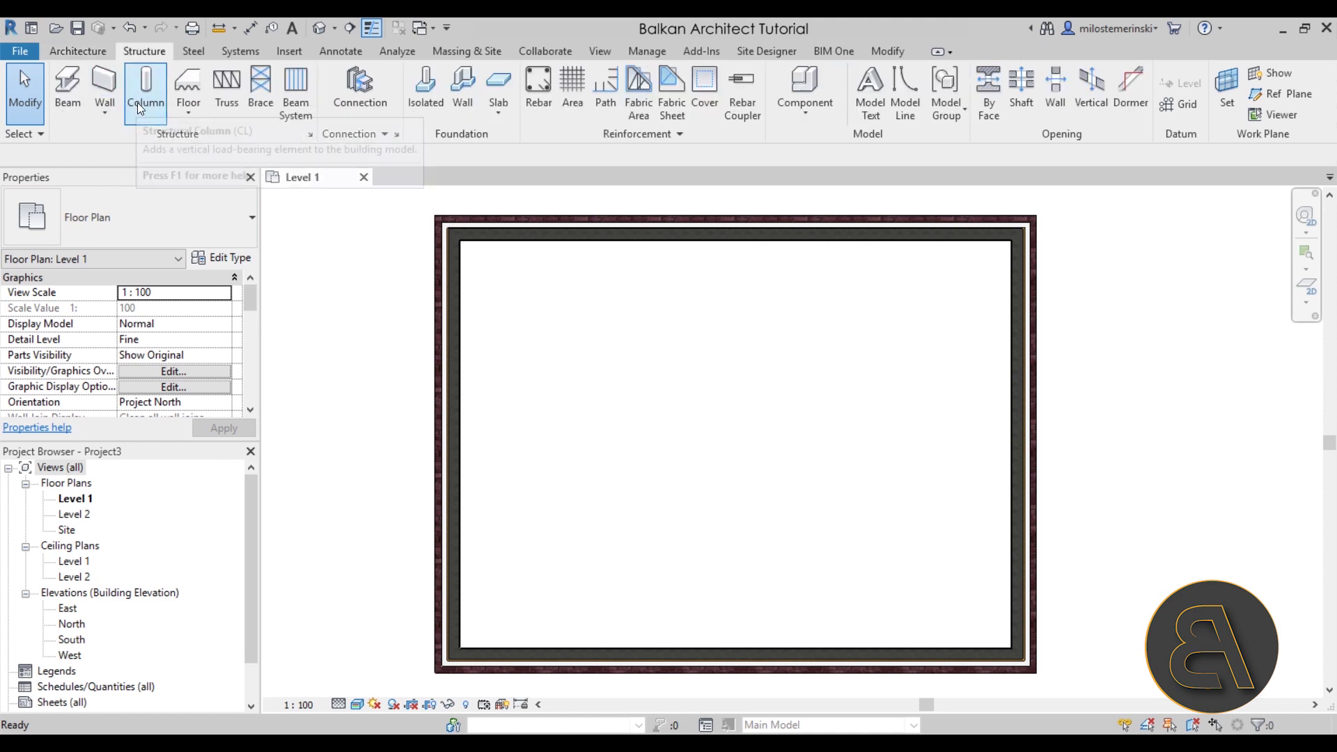
click(84, 53)
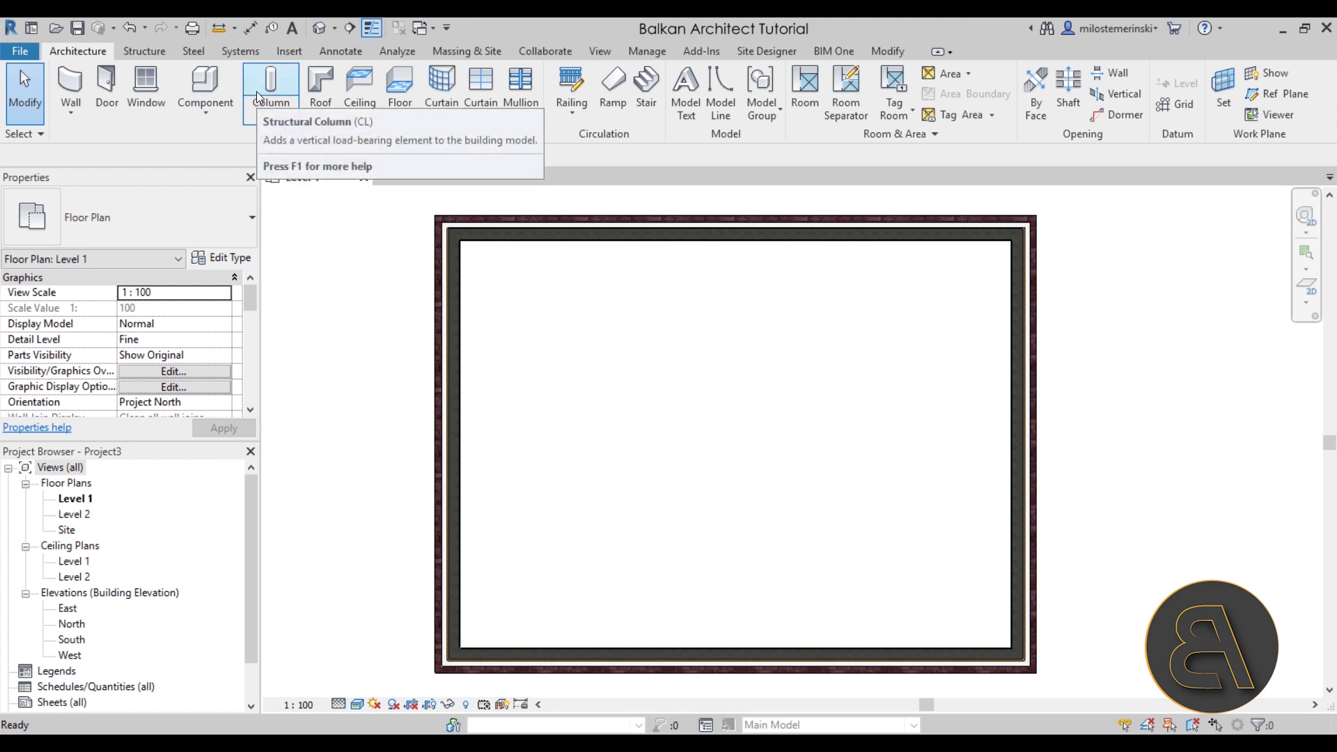
click(265, 113)
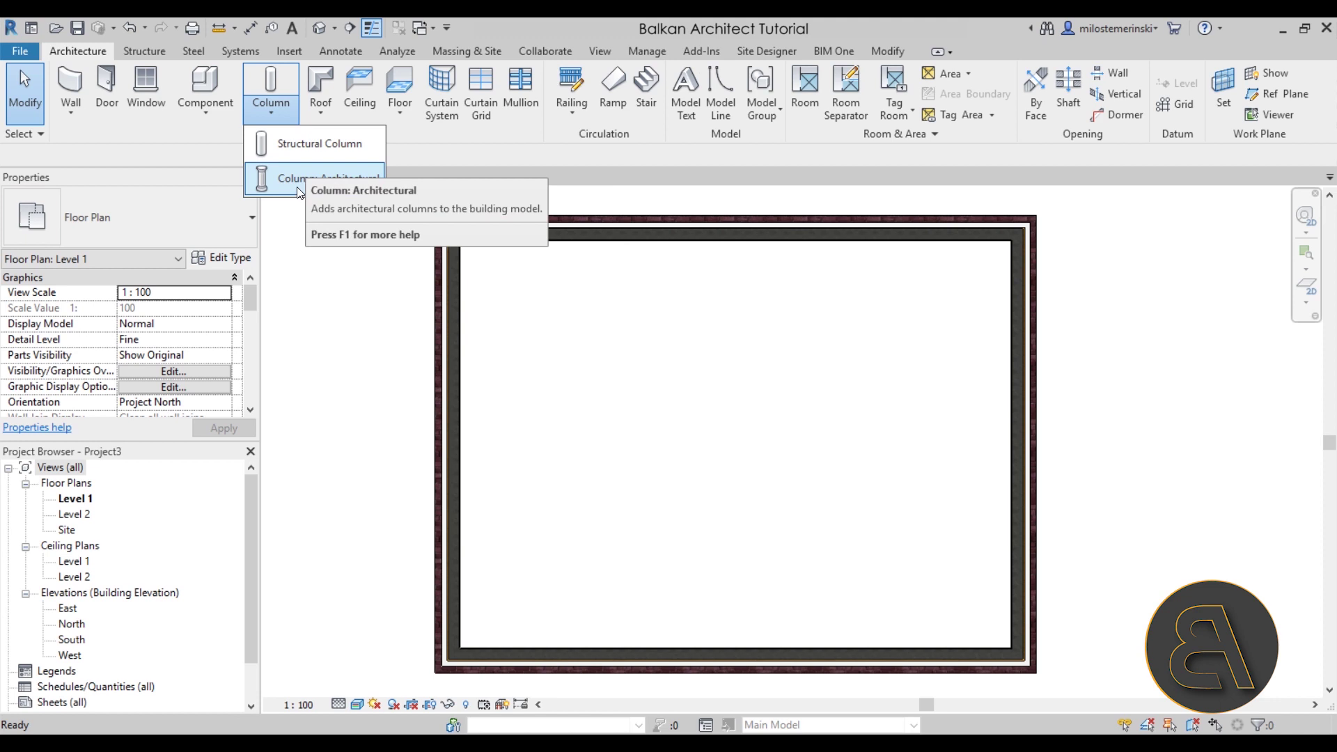
Start an architectural column using the M_Rectangular Column 610 x 610mm type.
click(283, 184)
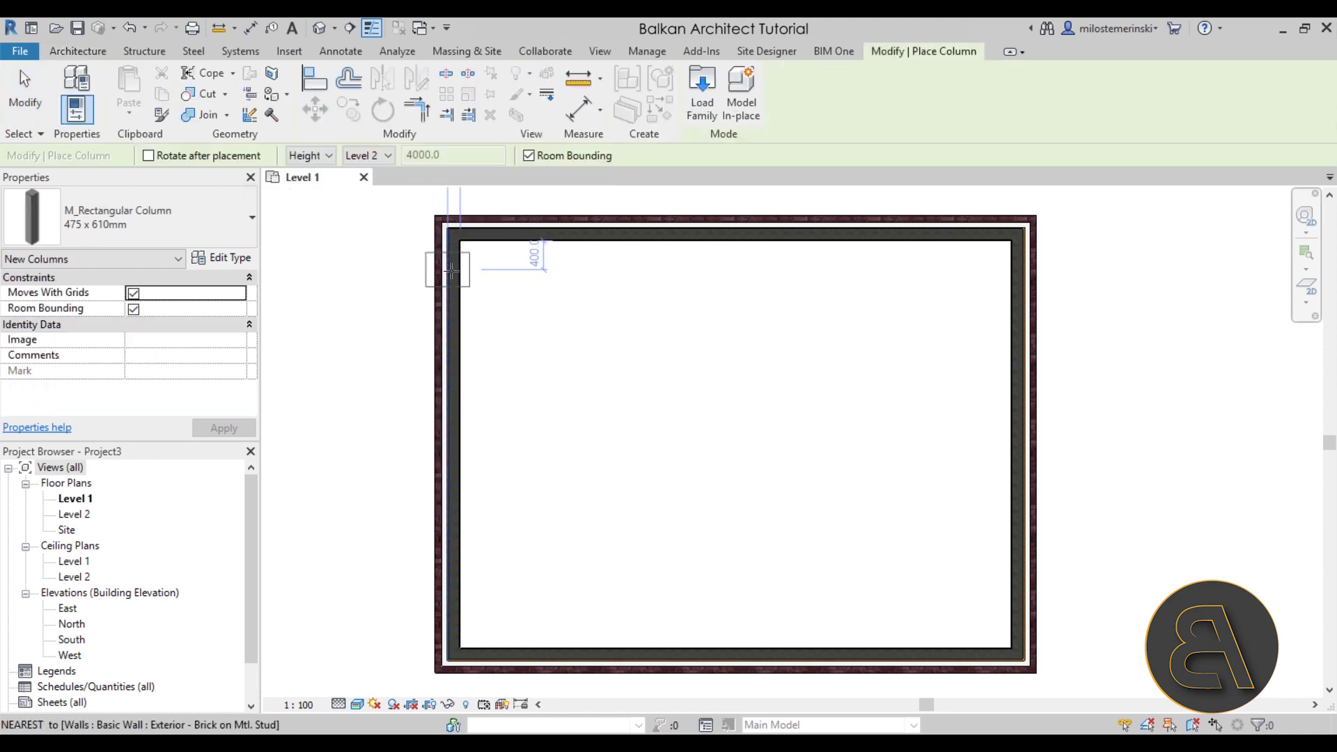
click(182, 232)
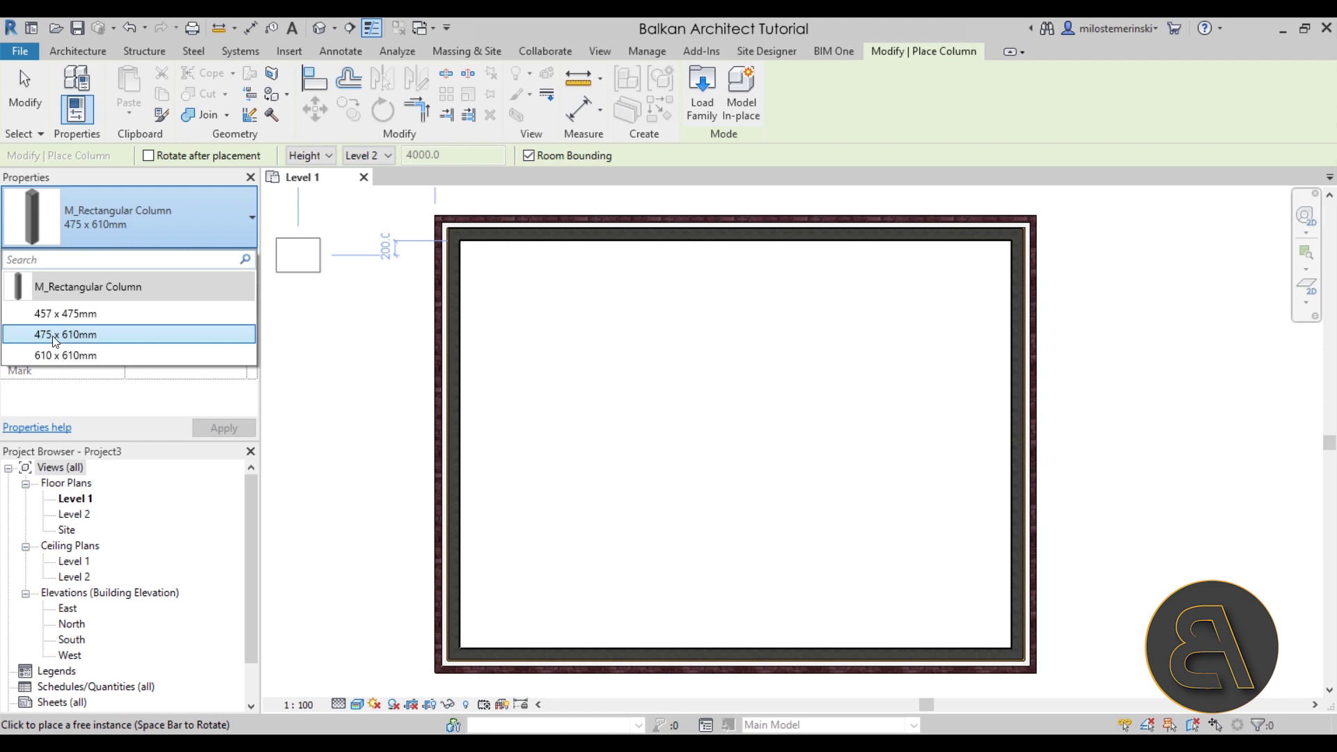
click(70, 358)
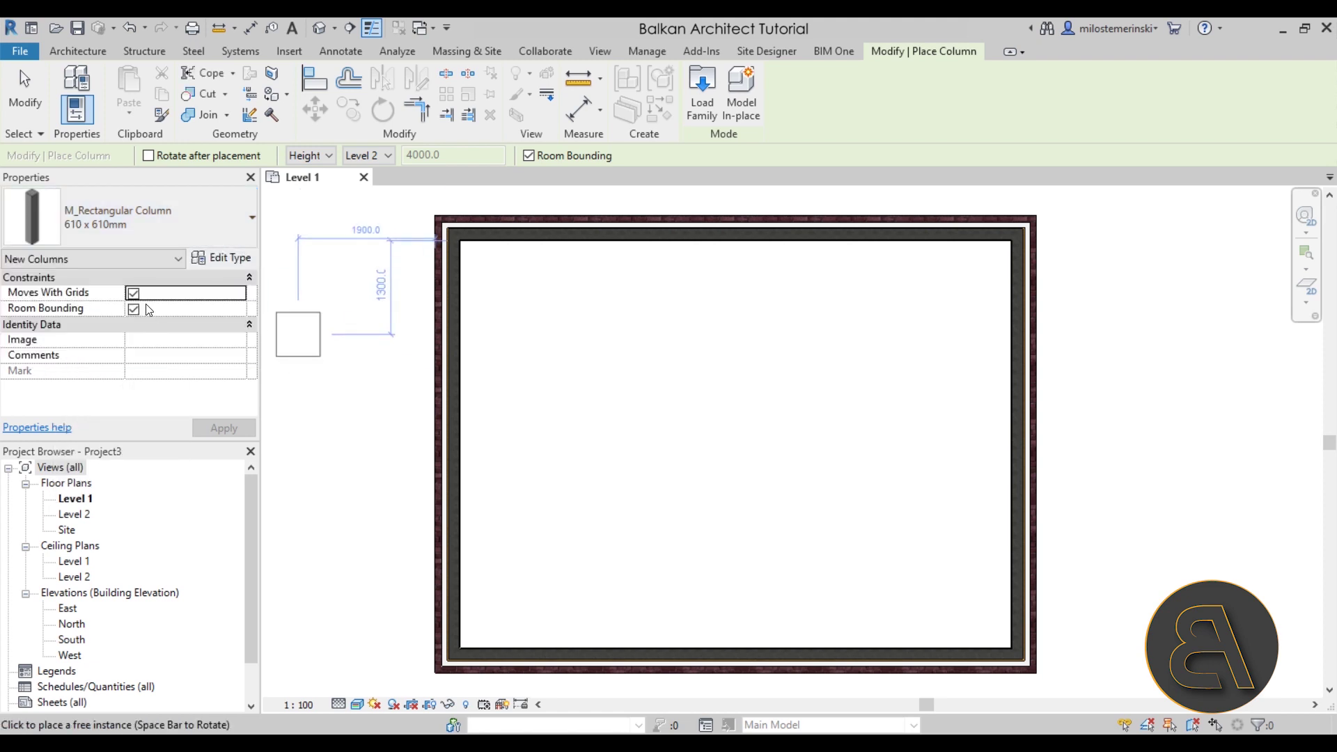
scroll(546, 348, up, 3)
middle_drag(549, 350, 522, 329)
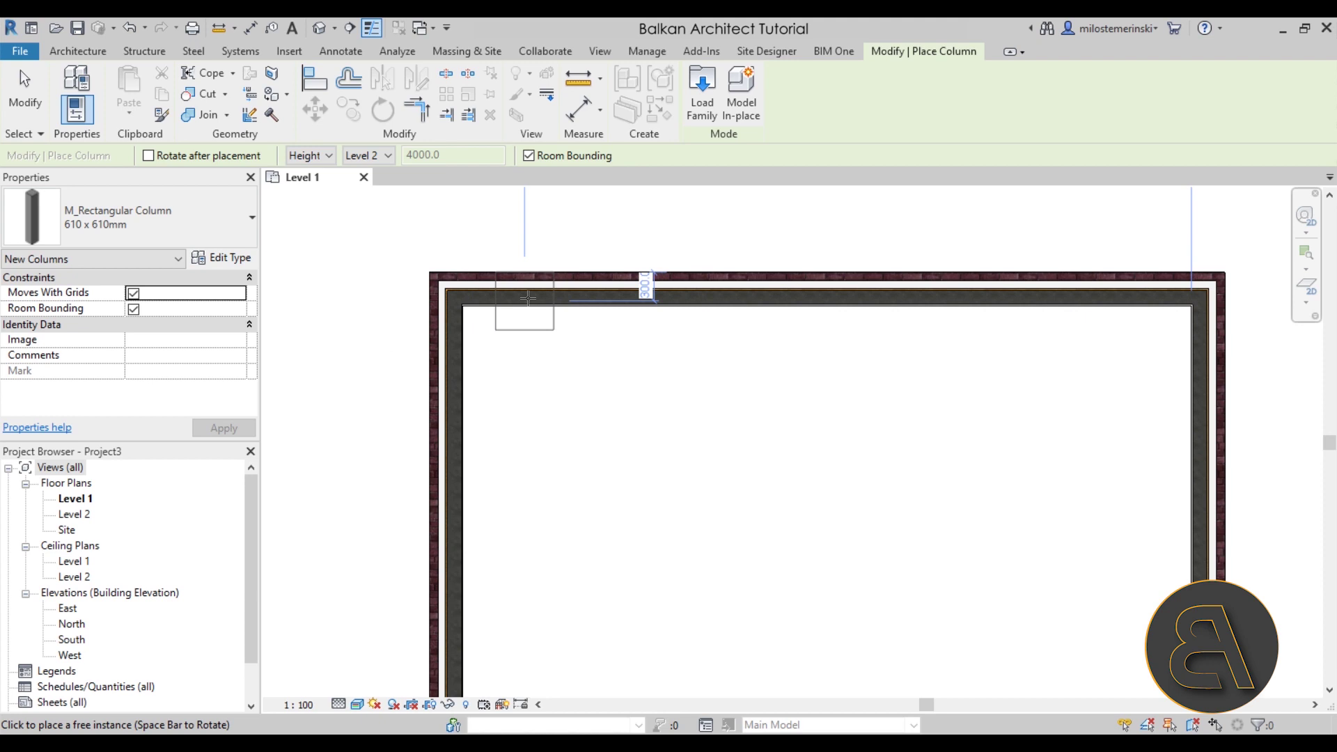
scroll(527, 301, up, 4)
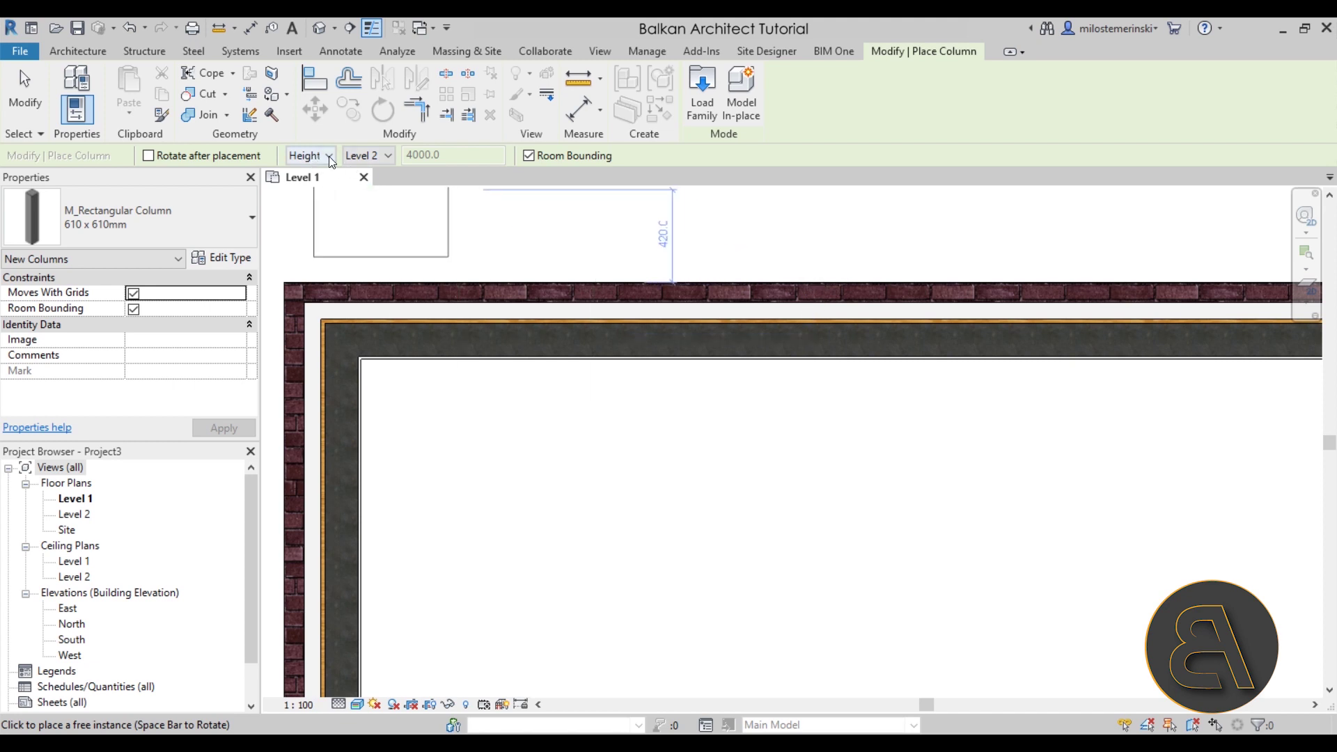
Keep Level 2 as the column top and place the column in the top wall.
click(369, 159)
click(374, 161)
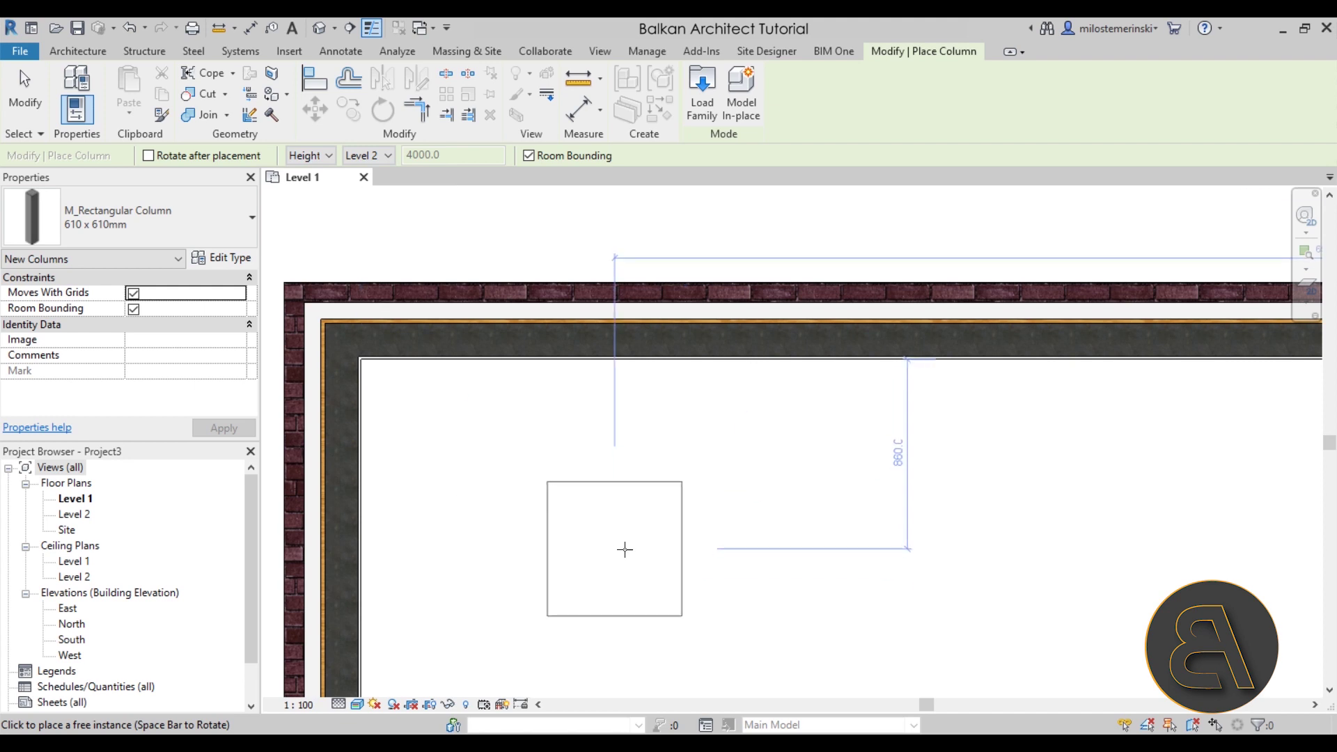
click(587, 340)
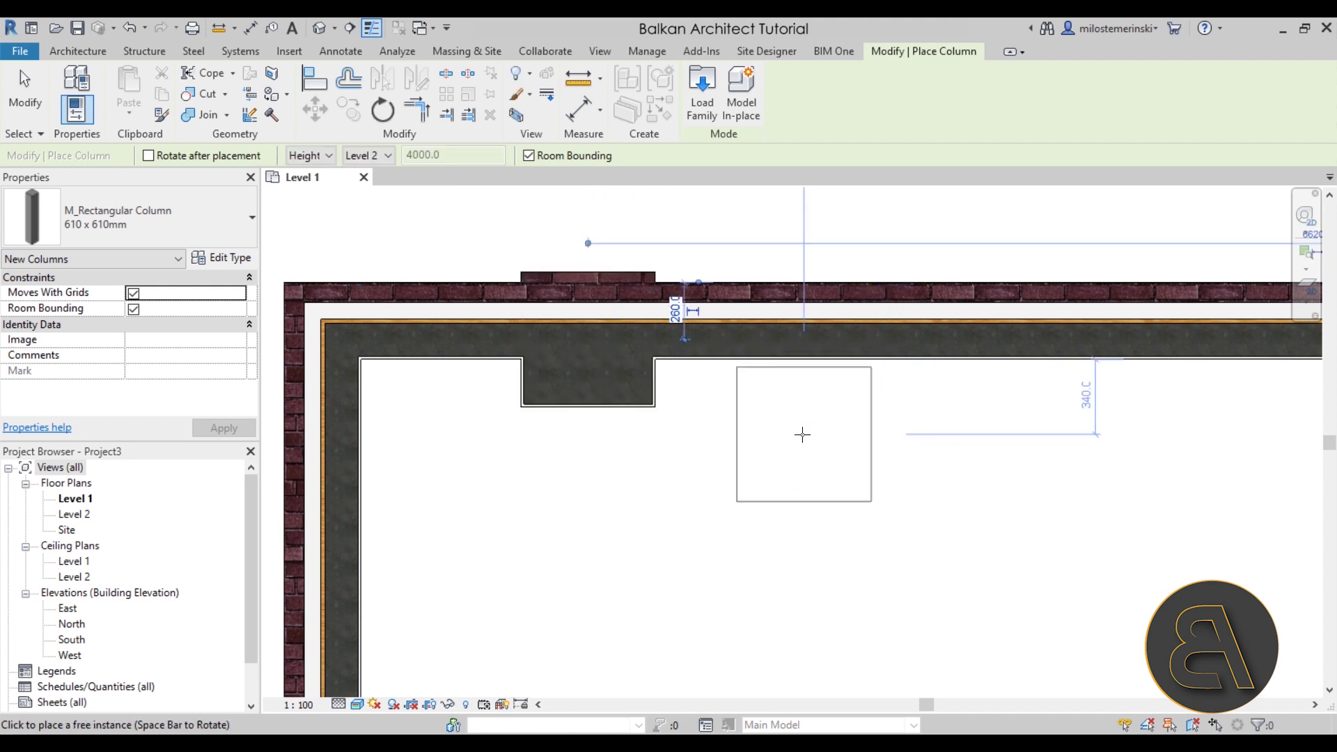
key(Escape)
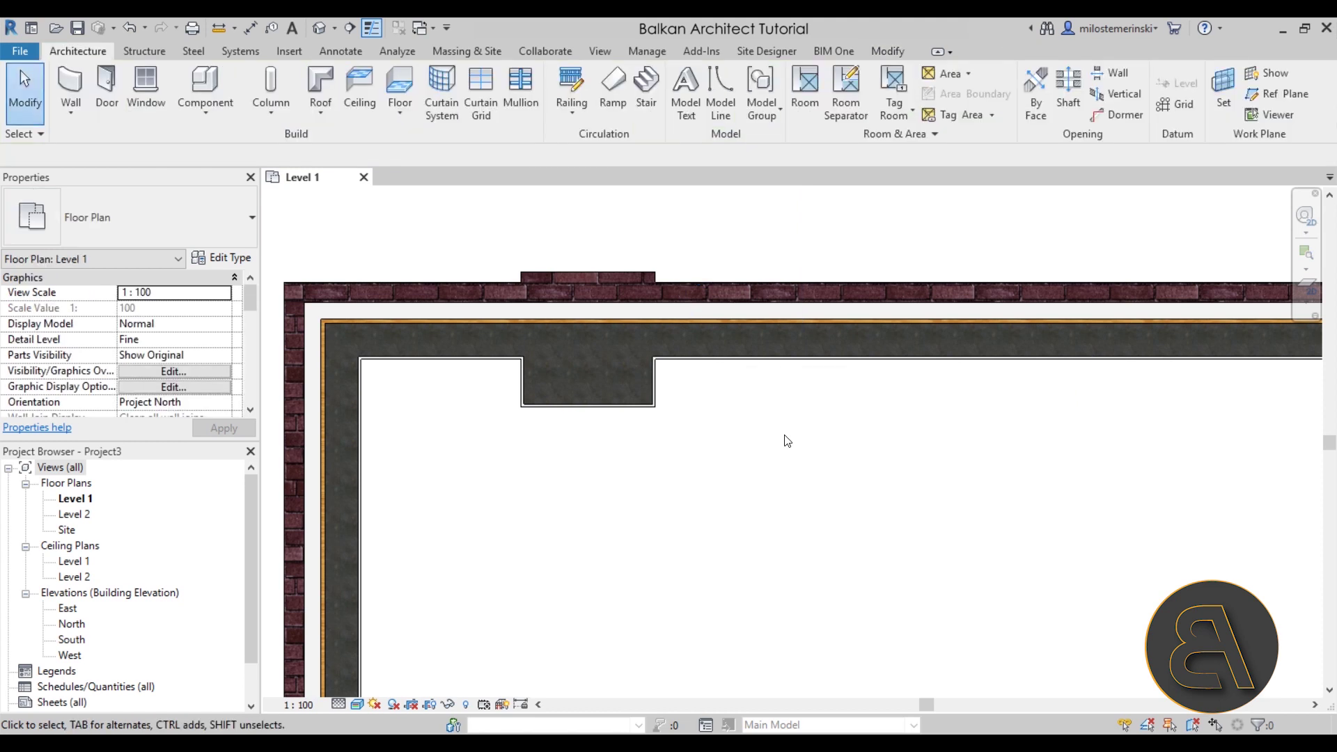
Switch the Level 1 plan's visual style to Consistent Colors.
scroll(784, 439, down, 1)
middle_drag(784, 439, 758, 388)
click(698, 370)
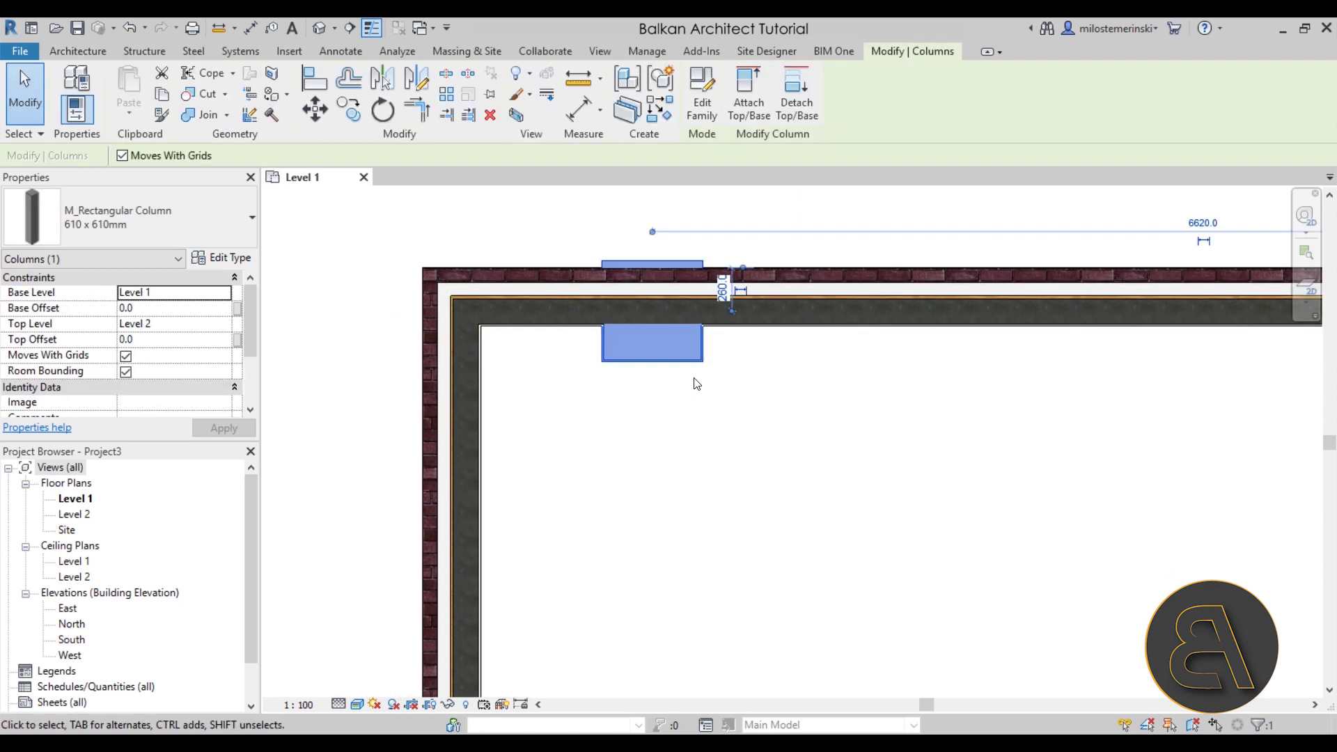
click(662, 397)
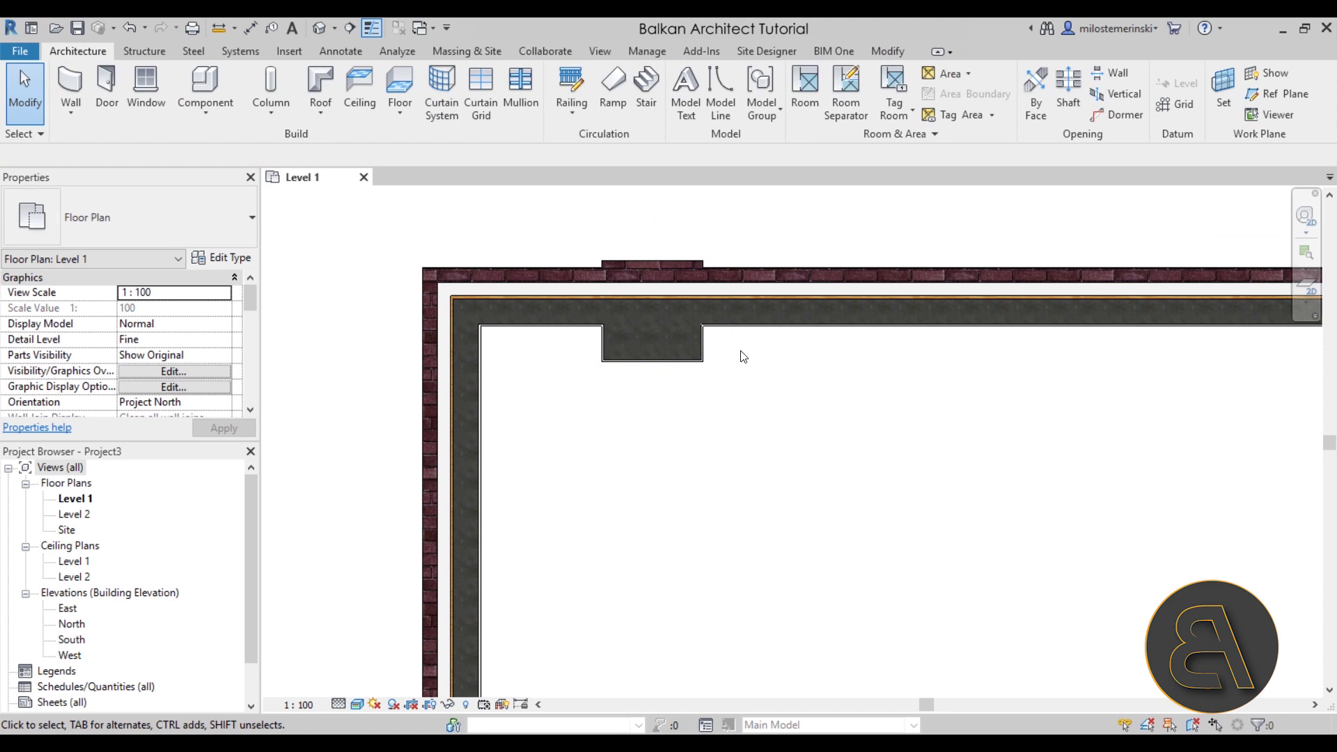
scroll(711, 269, up, 3)
middle_drag(642, 472, 523, 465)
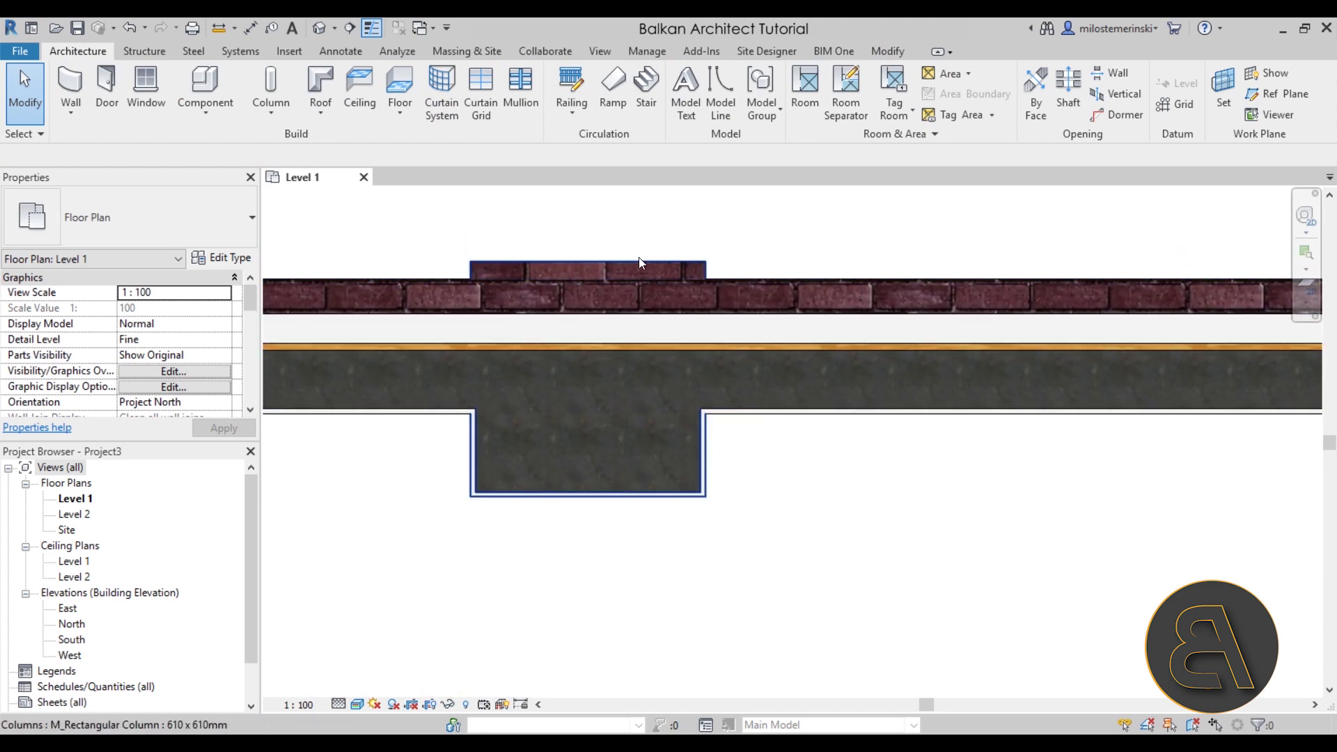
scroll(717, 306, up, 2)
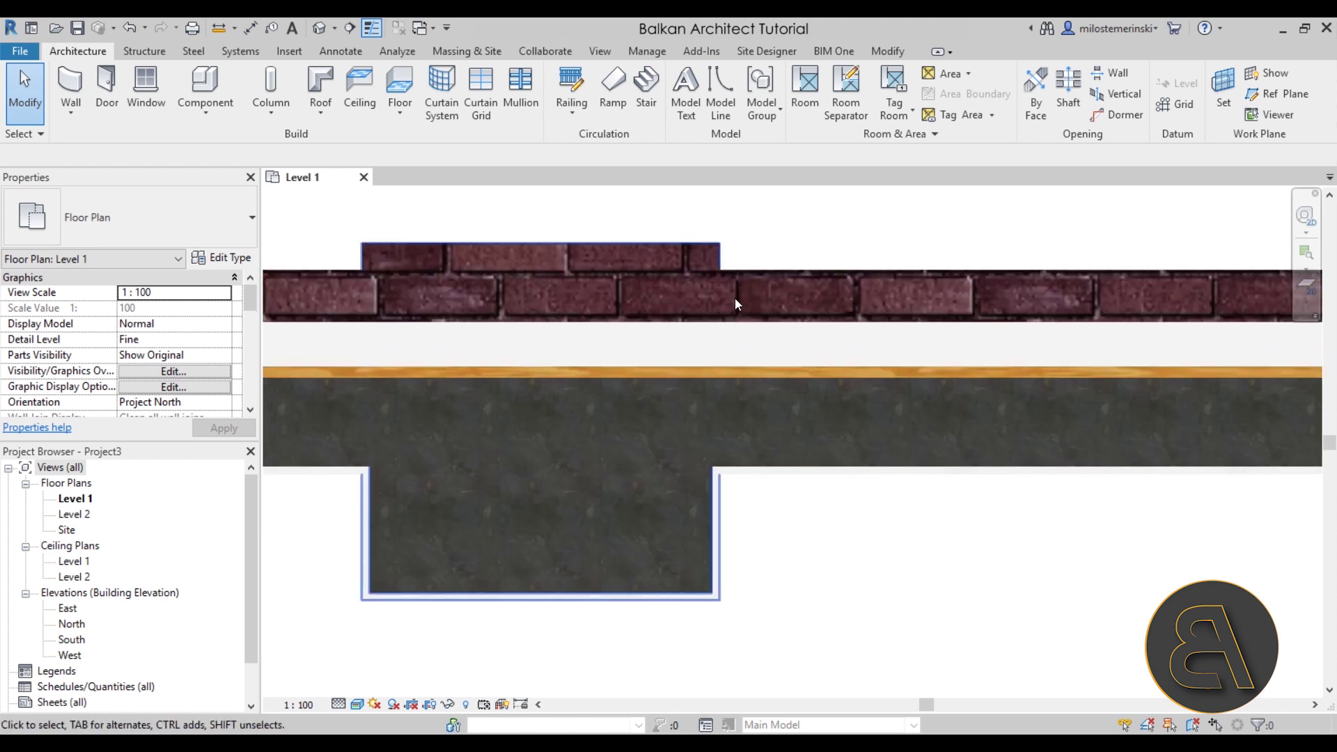
click(358, 703)
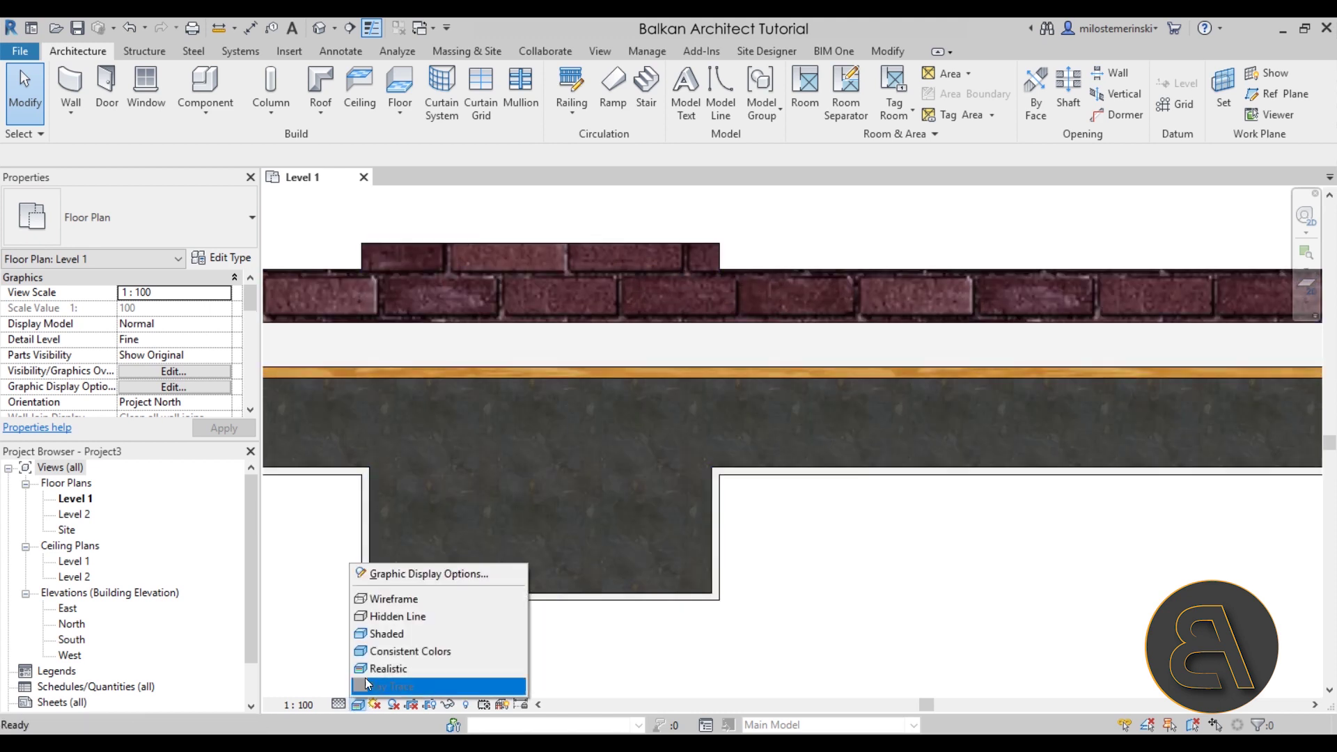
click(386, 649)
scroll(633, 358, down, 2)
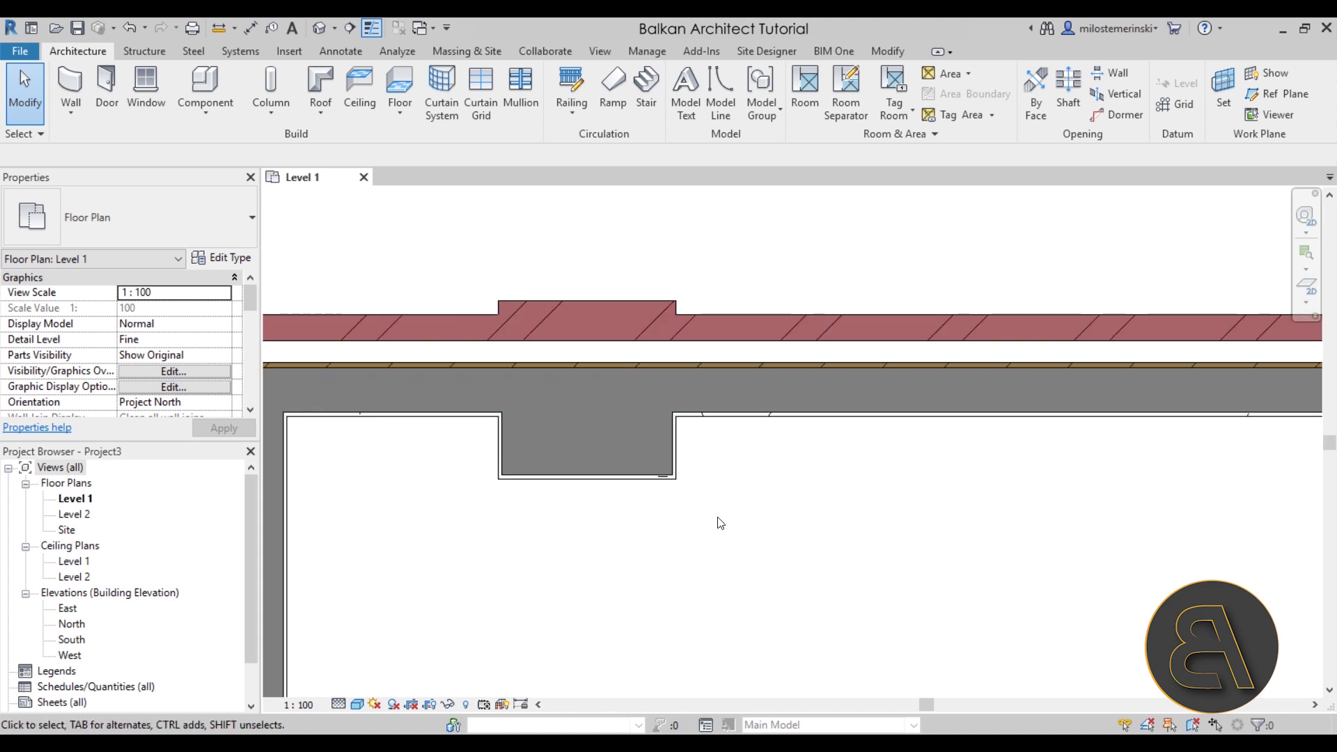
scroll(495, 329, up, 1)
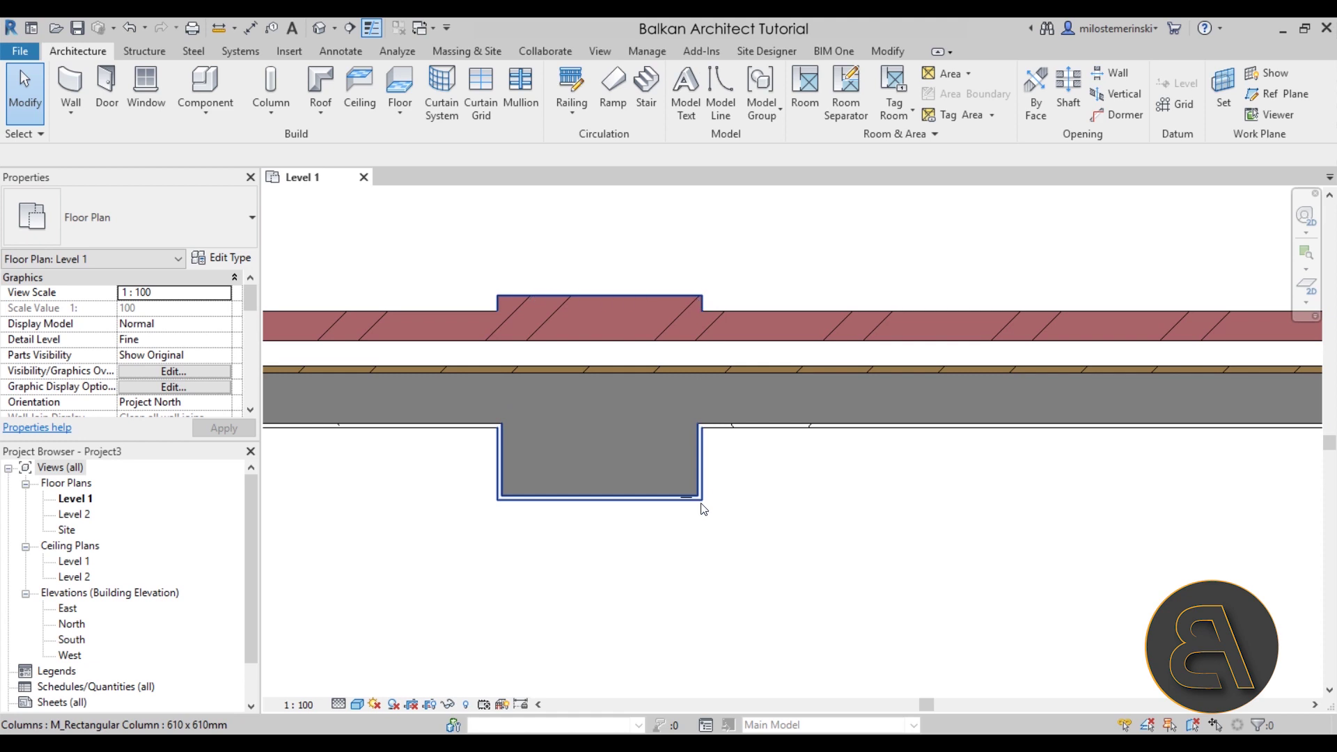
scroll(499, 461, up, 2)
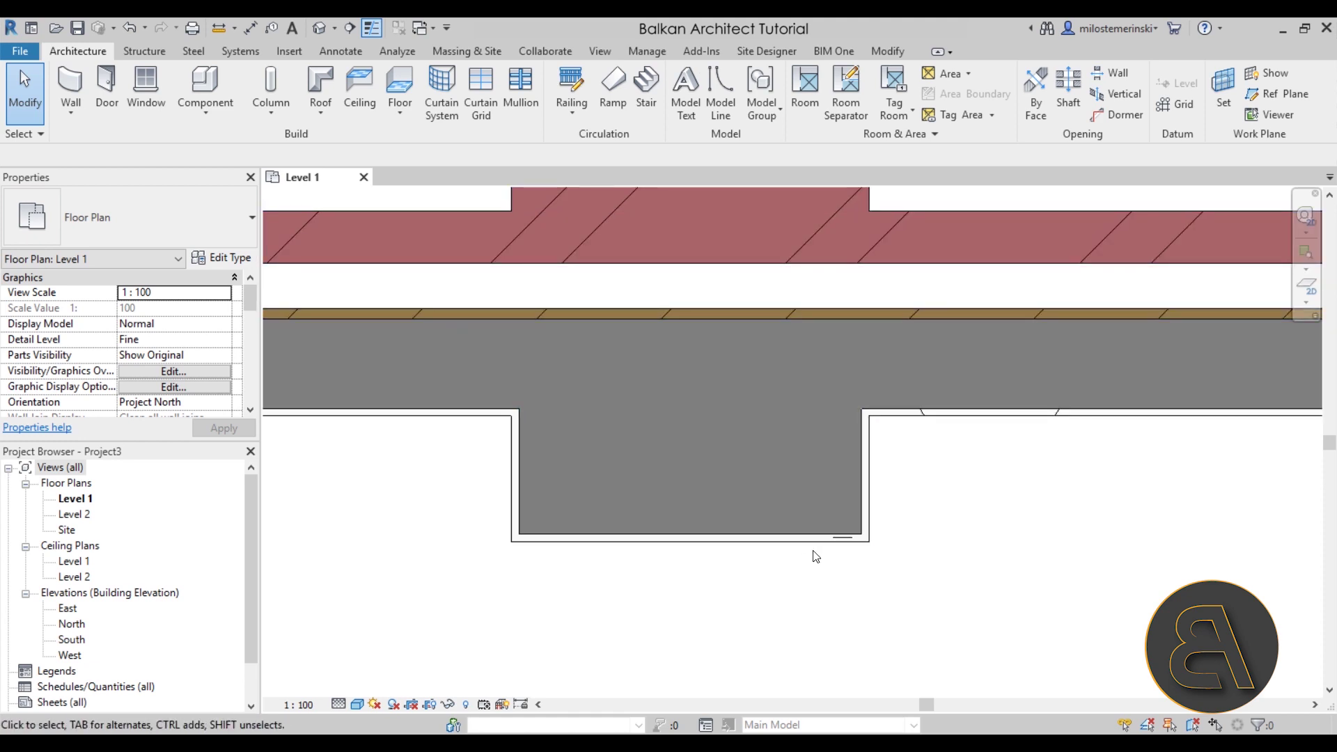
scroll(946, 427, down, 4)
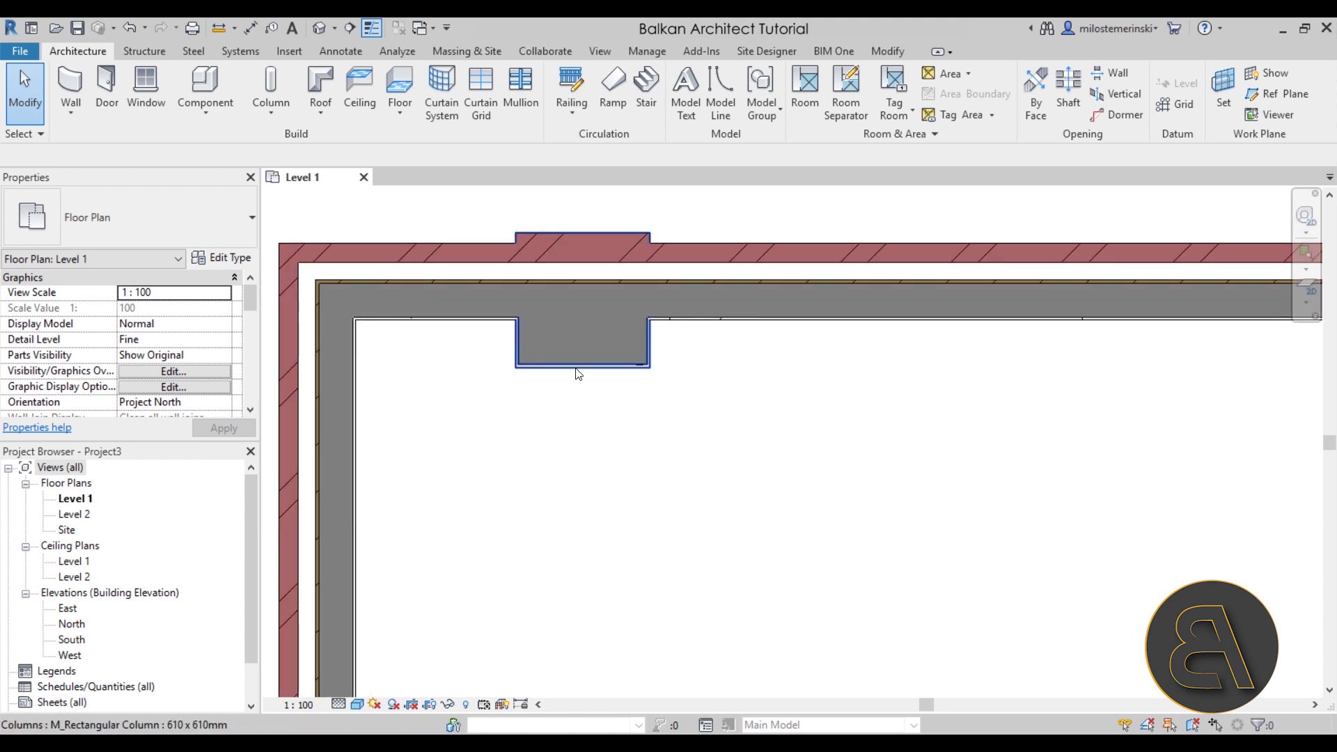
Move the column up over the wall, then undo the move.
click(577, 369)
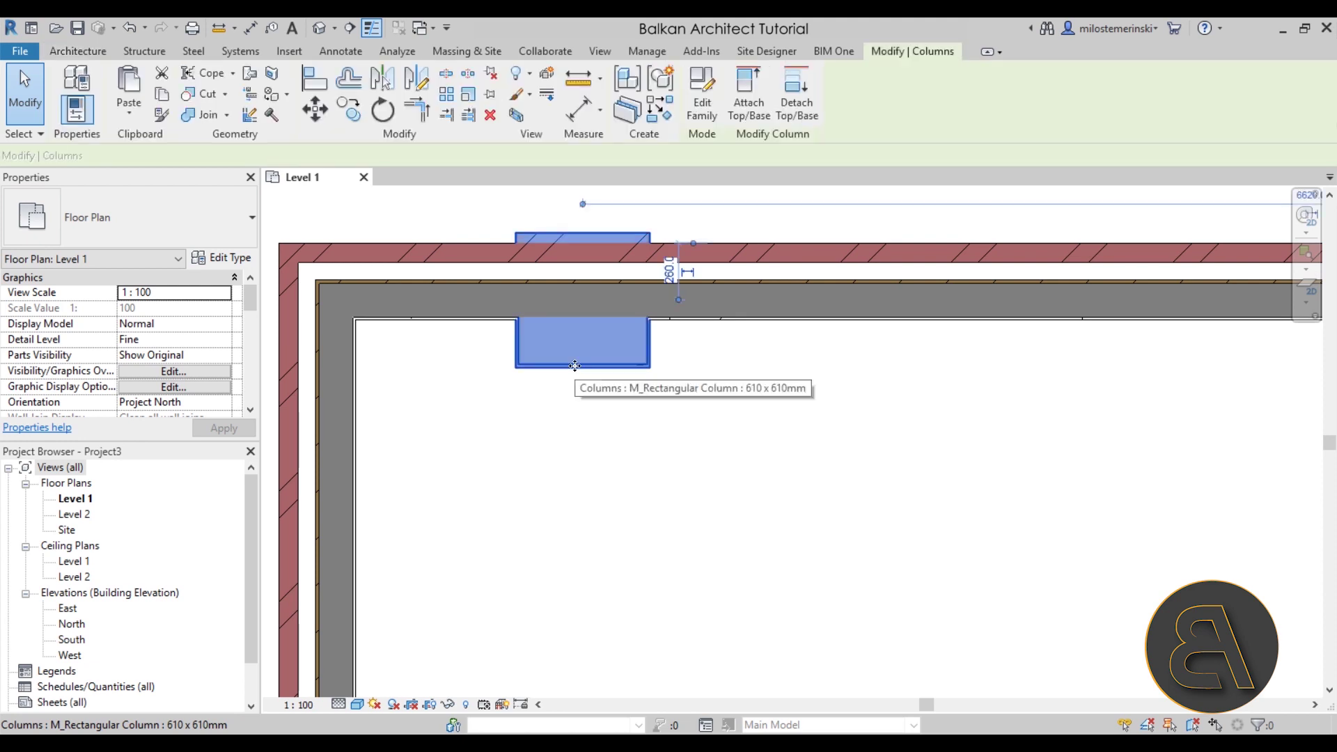
drag(558, 363, 563, 327)
click(567, 358)
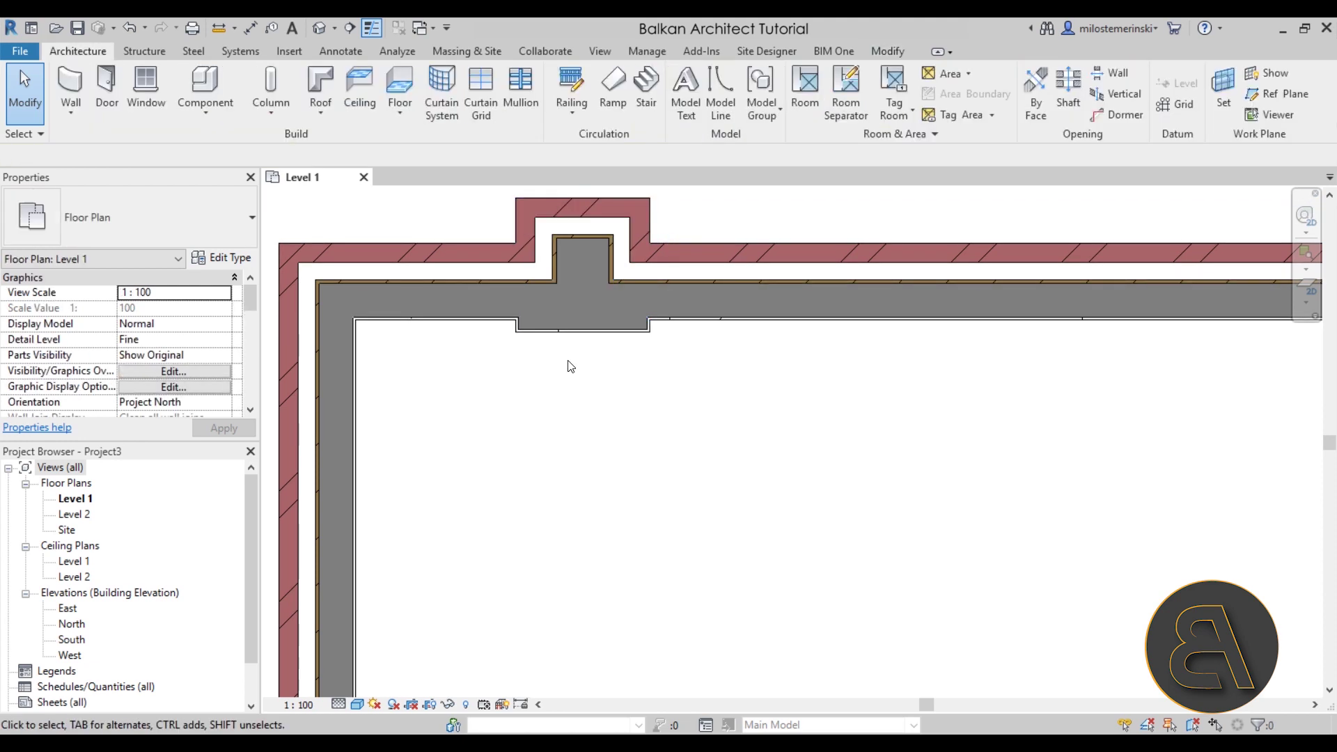
middle_drag(680, 383, 699, 436)
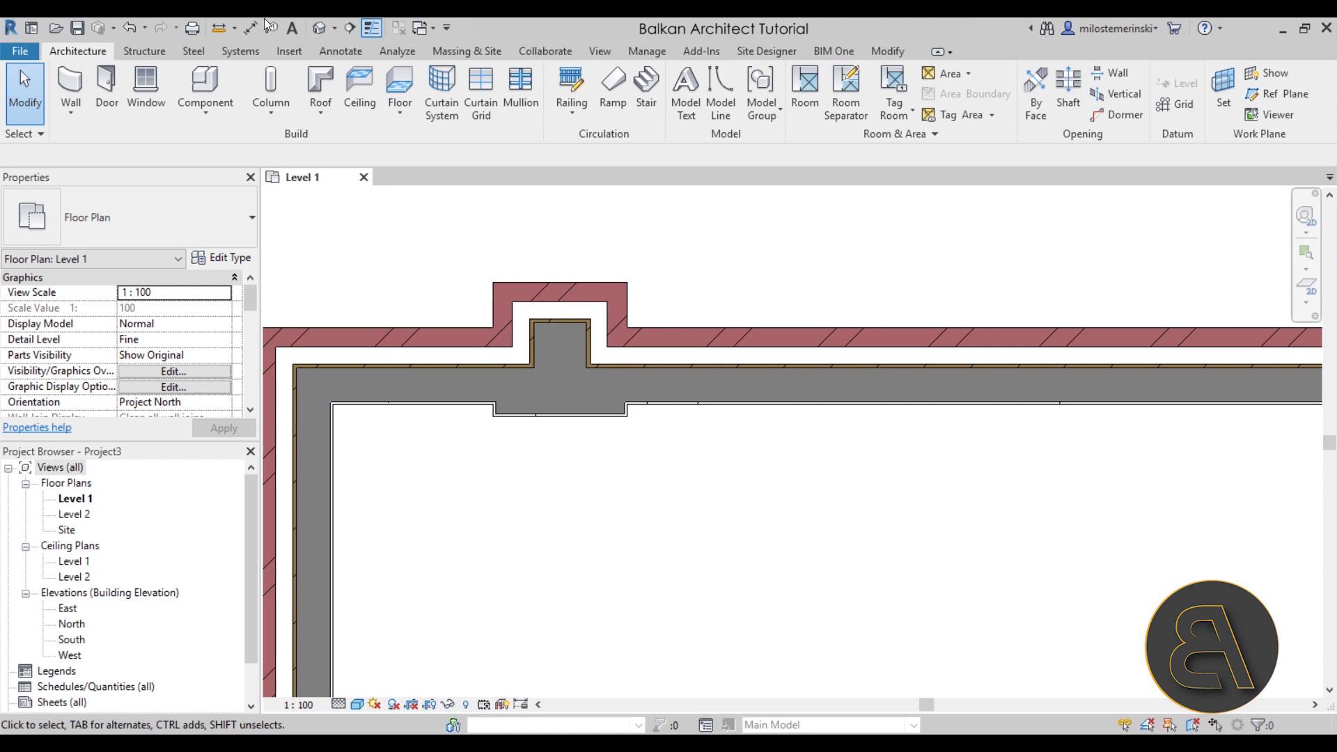
click(131, 29)
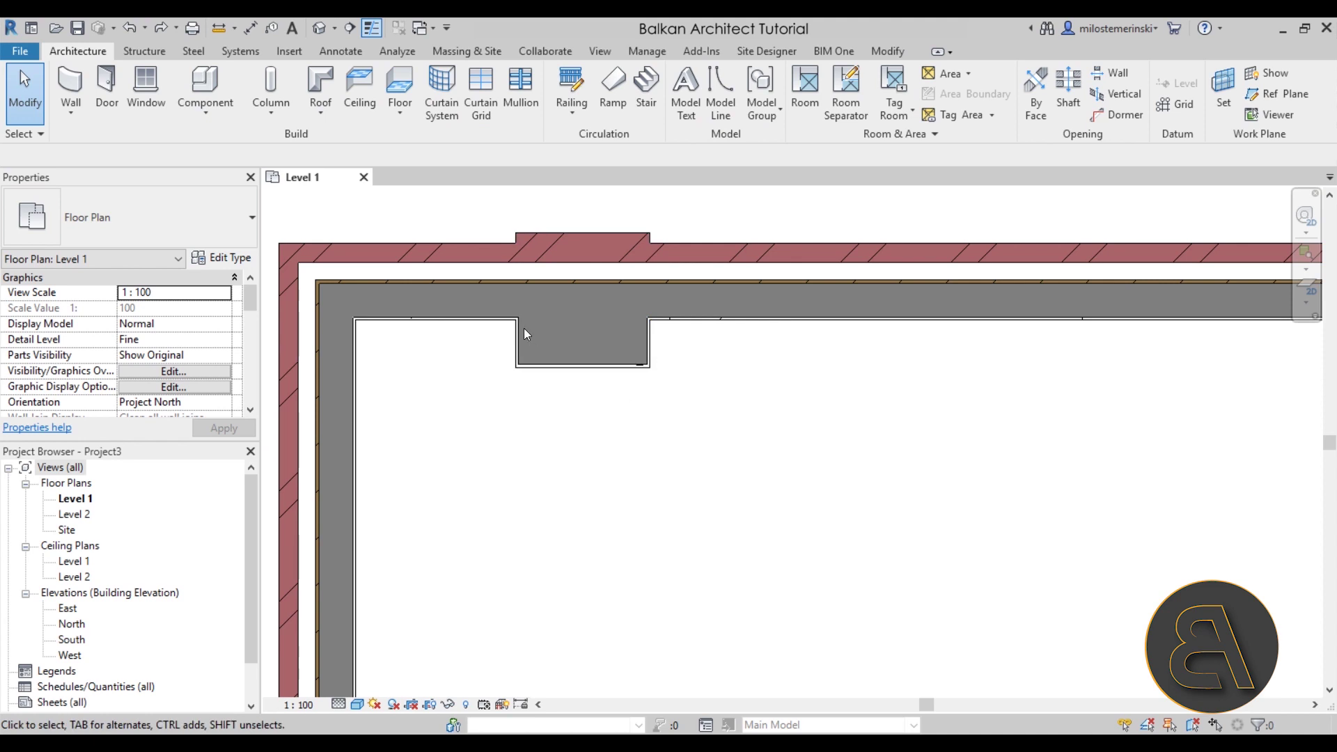
scroll(524, 328, up, 2)
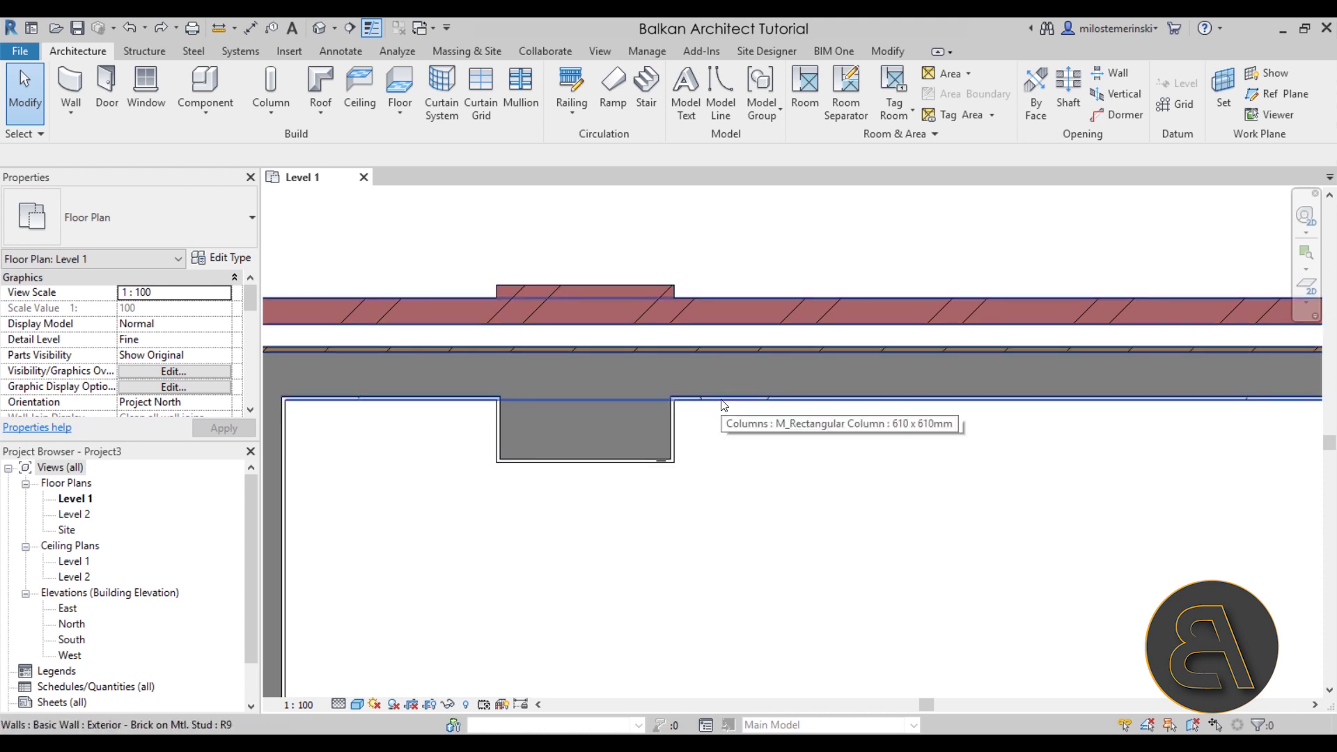
Select the top-wall column and open its Type Properties.
click(612, 446)
middle_drag(606, 519, 757, 513)
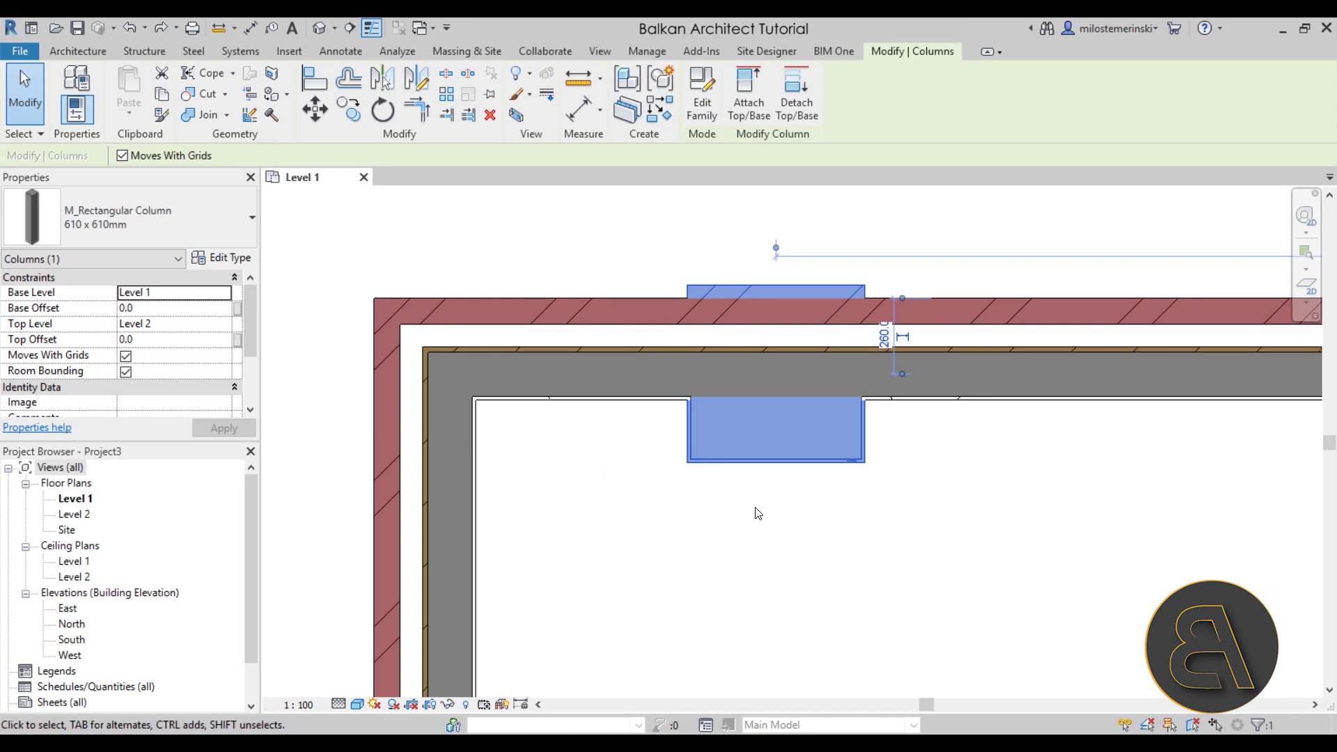
middle_drag(424, 342, 578, 348)
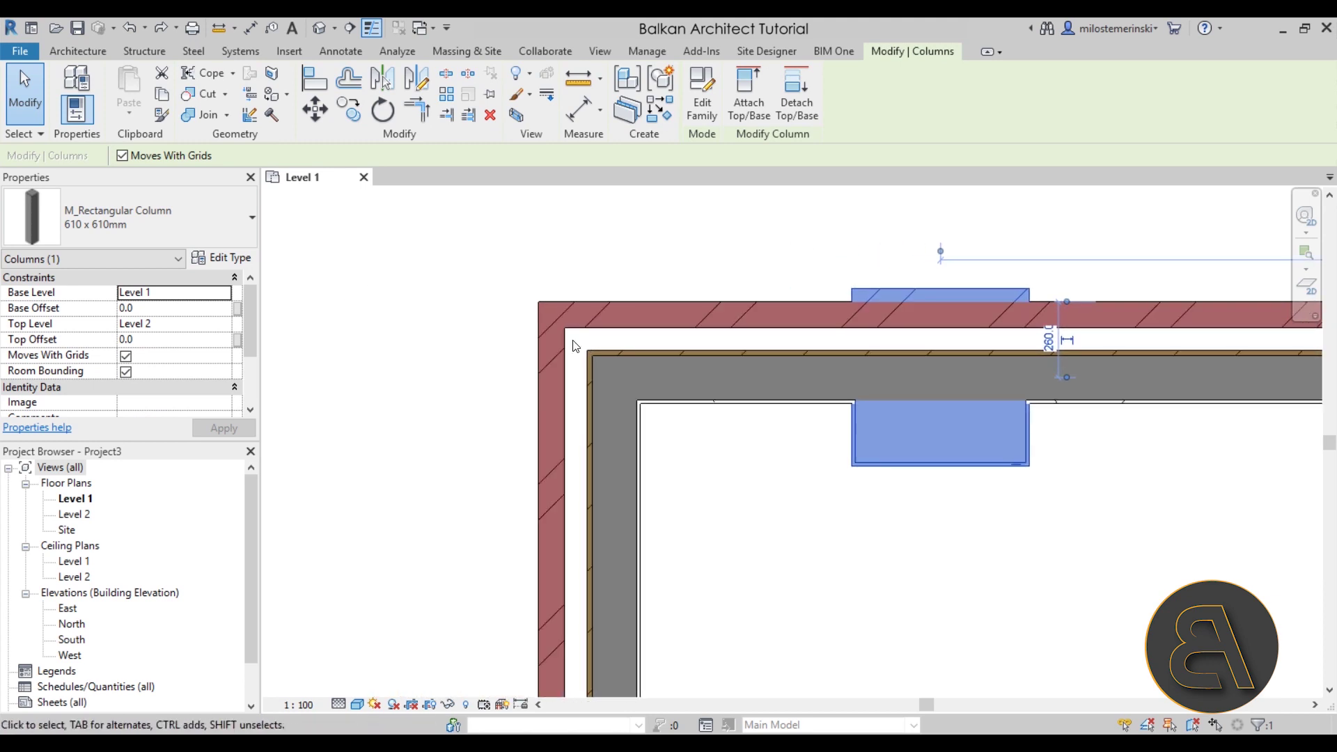
click(208, 264)
Set the column type's Material to Concrete, Cast In Situ and apply it.
drag(565, 150, 499, 139)
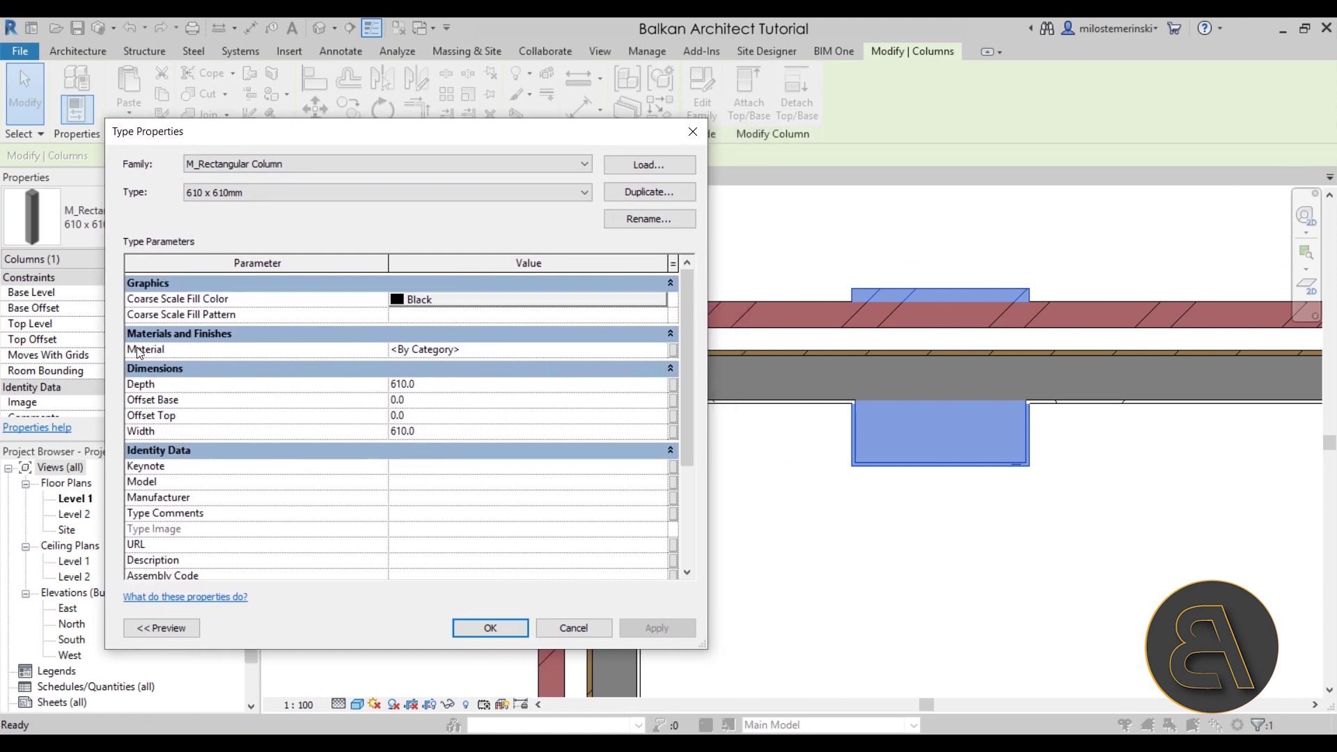
click(544, 350)
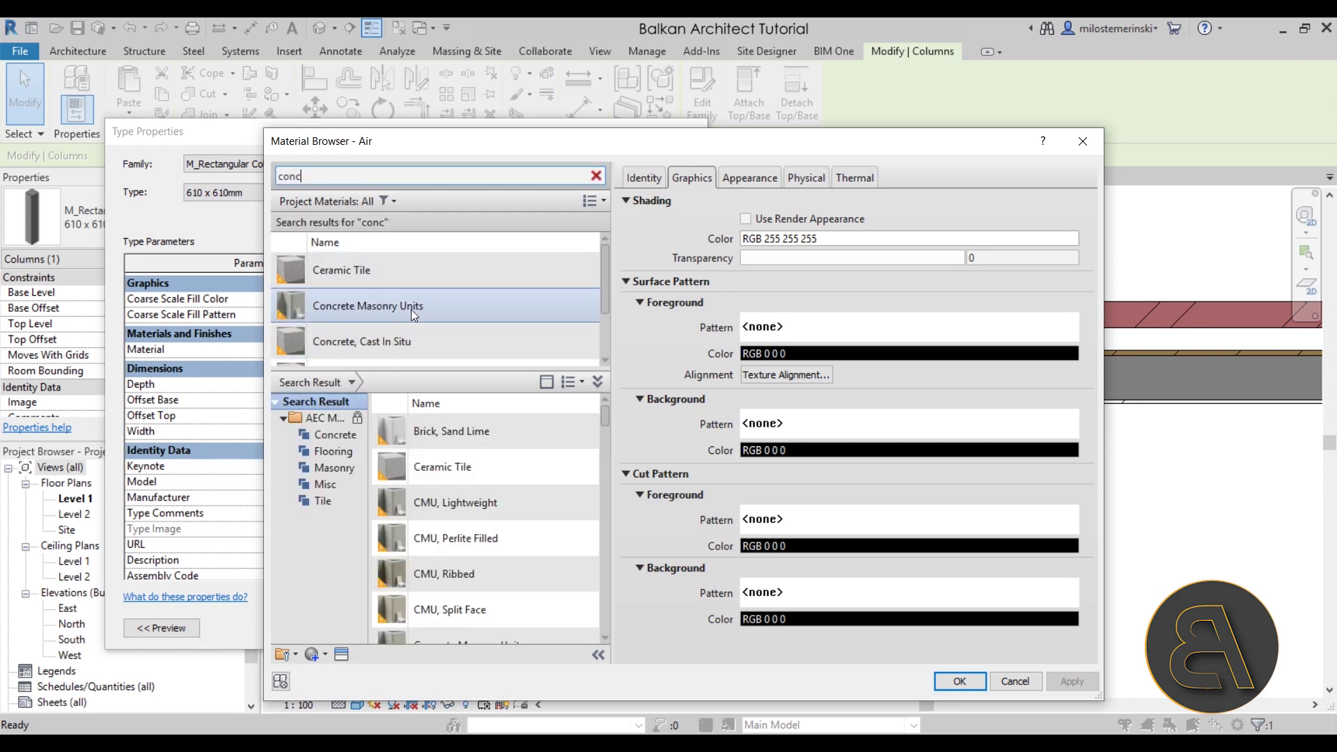
scroll(411, 309, down, 2)
double_click(387, 279)
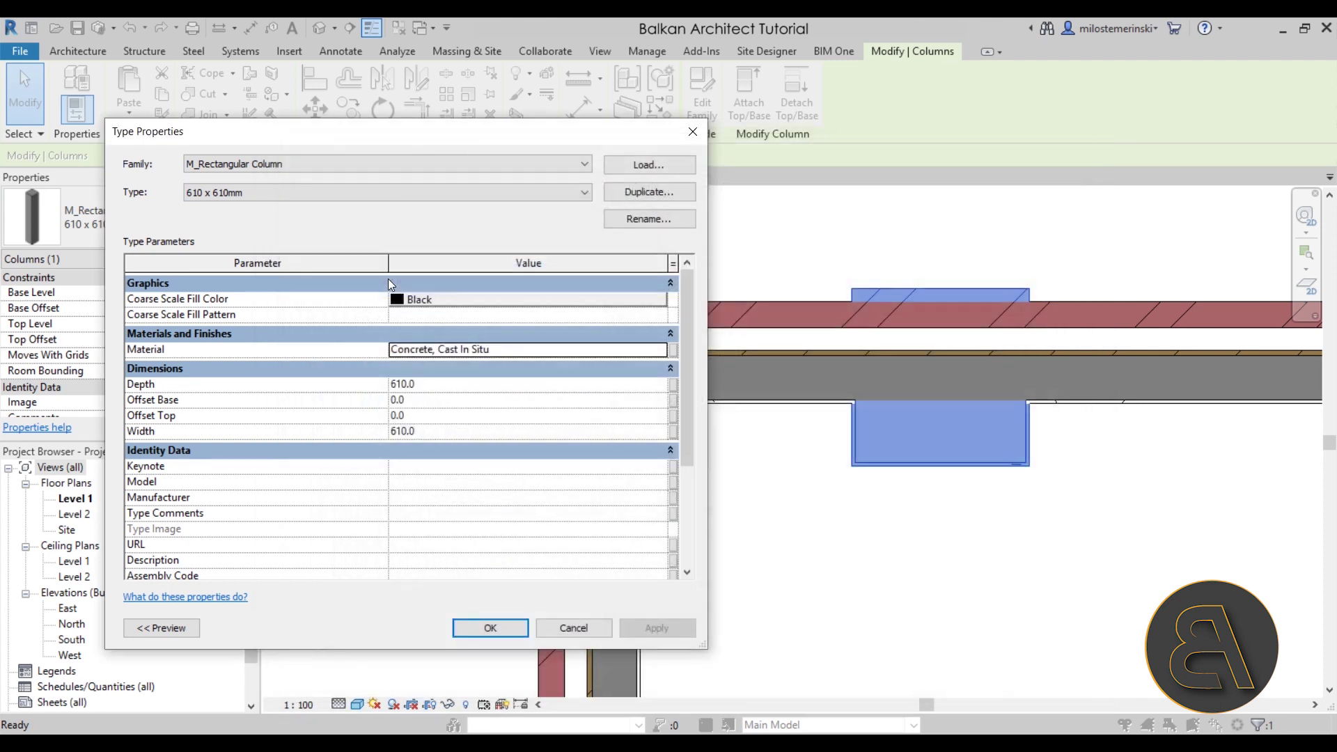
click(656, 628)
click(490, 628)
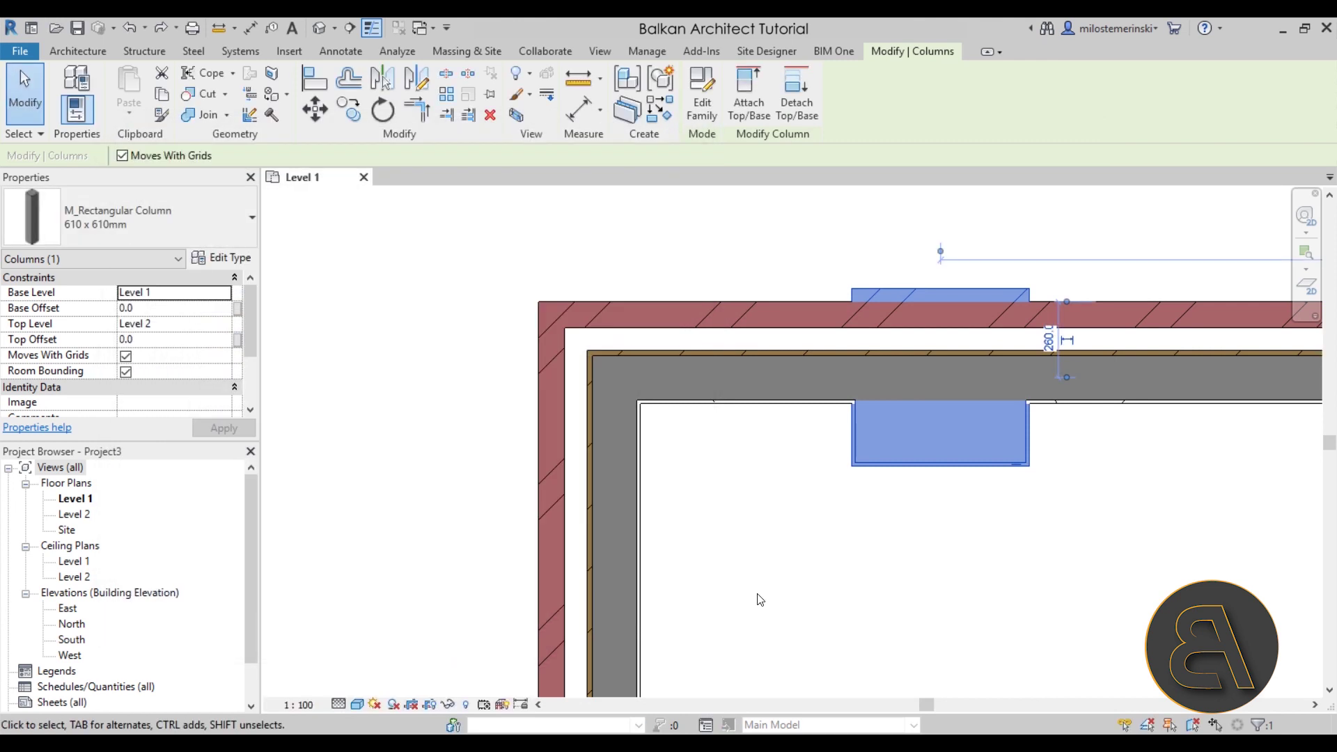
Reselect the column to check its grey fill, then pan to the left wall corner.
click(784, 590)
middle_drag(915, 531, 648, 516)
click(636, 450)
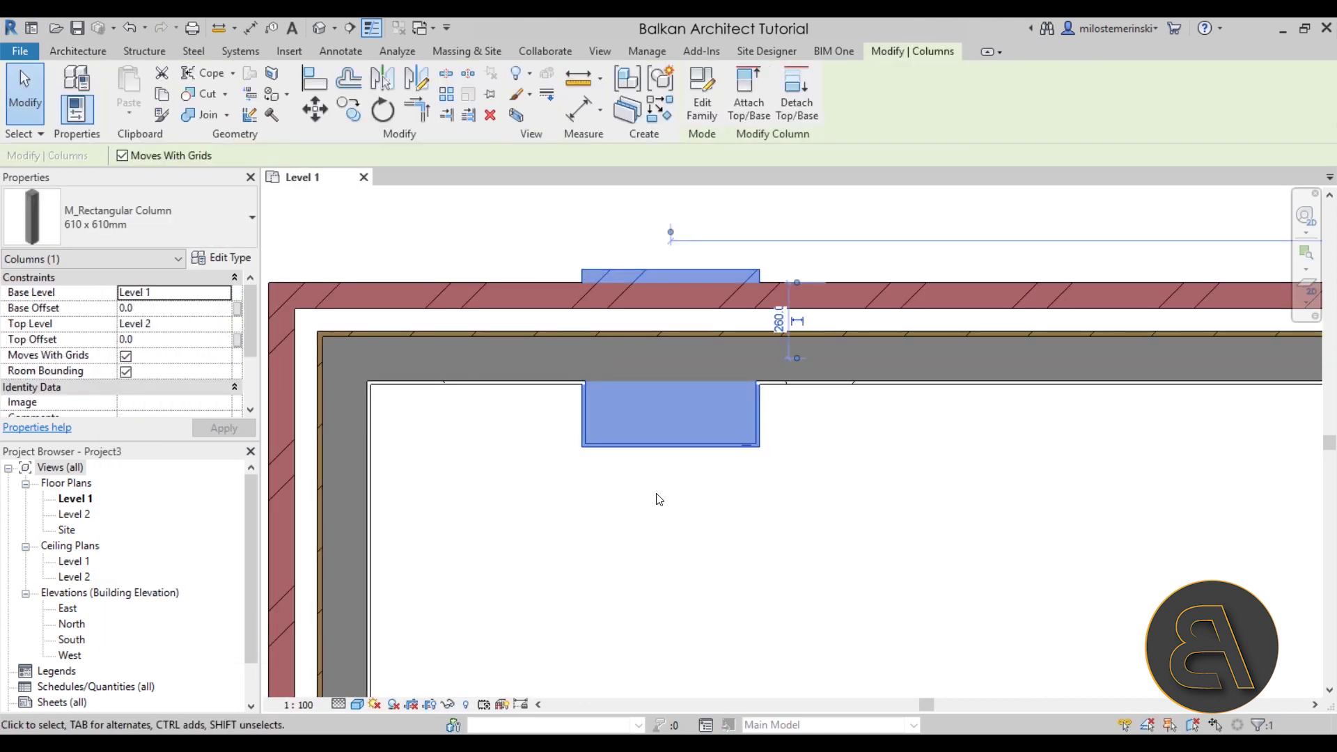
click(723, 515)
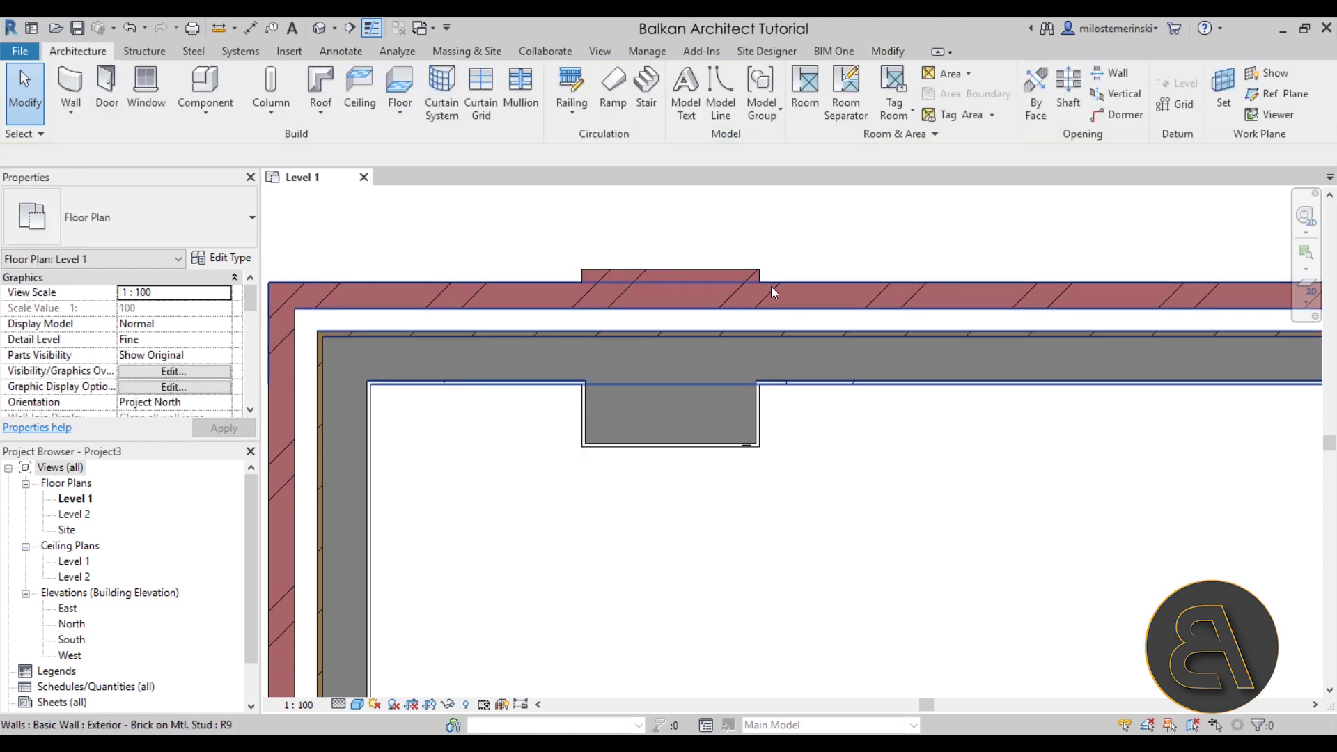
click(727, 271)
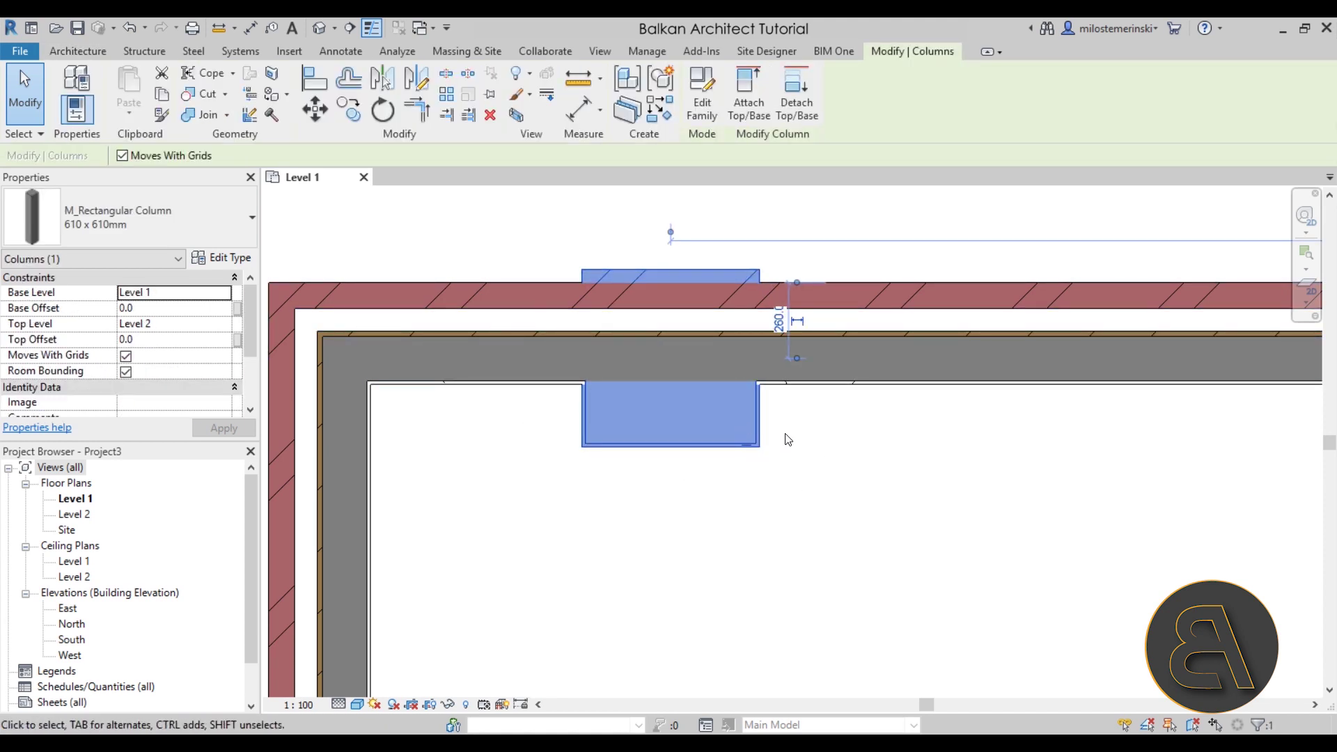
click(788, 471)
scroll(731, 438, down, 4)
mouse_move(722, 456)
middle_down()
mouse_move(838, 451)
mouse_move(859, 477)
mouse_move(837, 464)
middle_up()
scroll(817, 453, up, 3)
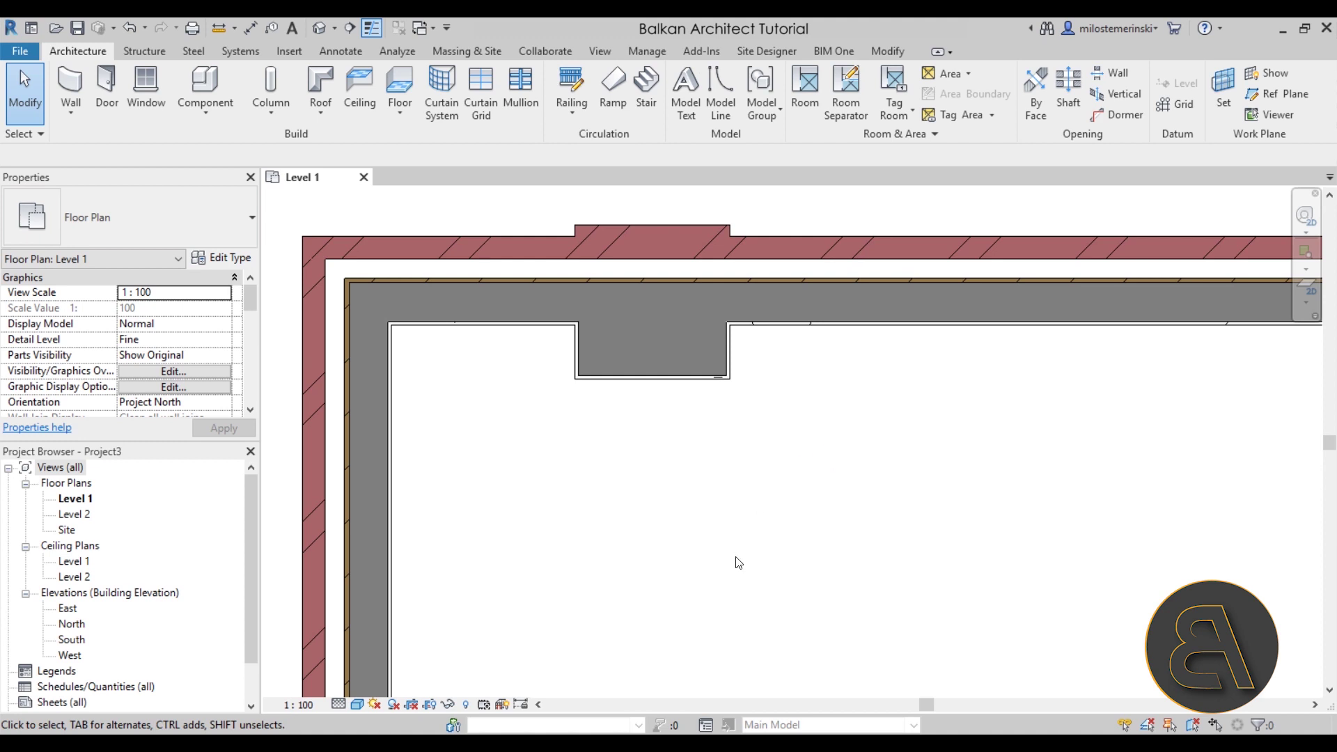
Start a structural column and open Load Family at the US Metric library.
click(272, 89)
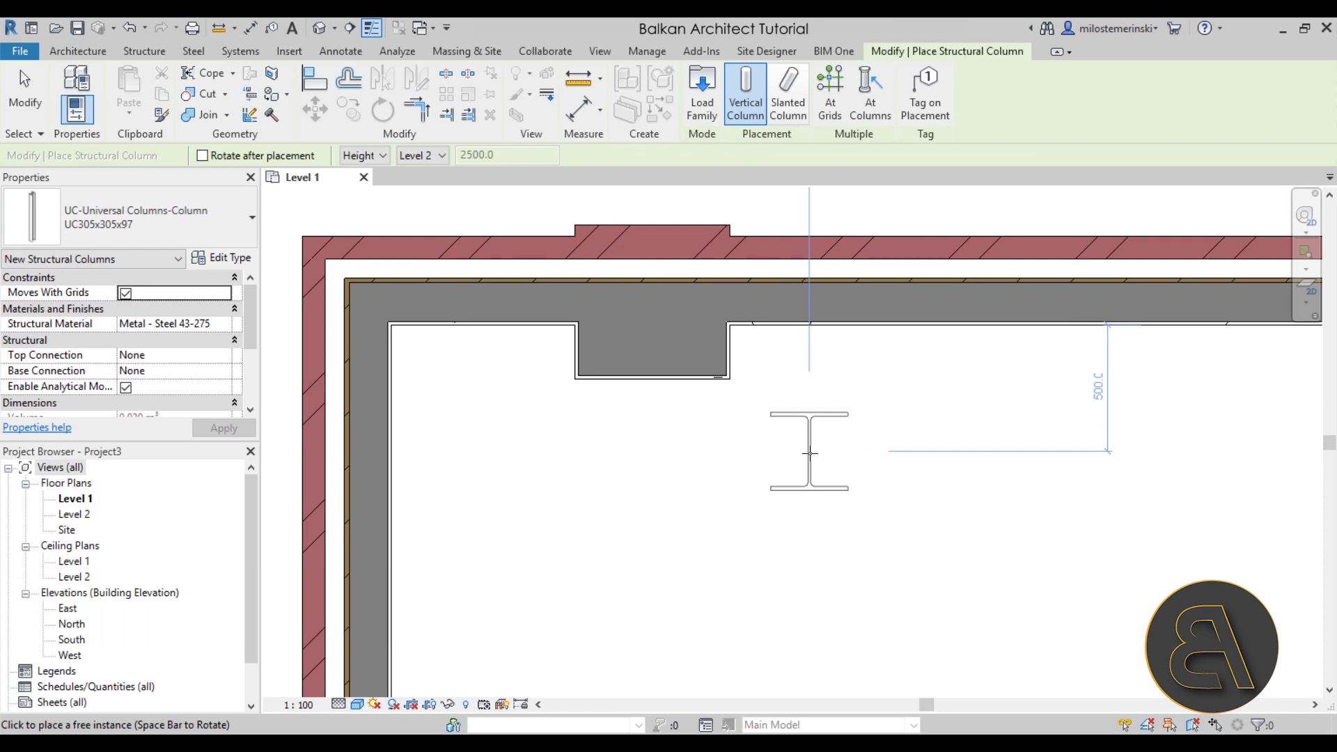
click(72, 216)
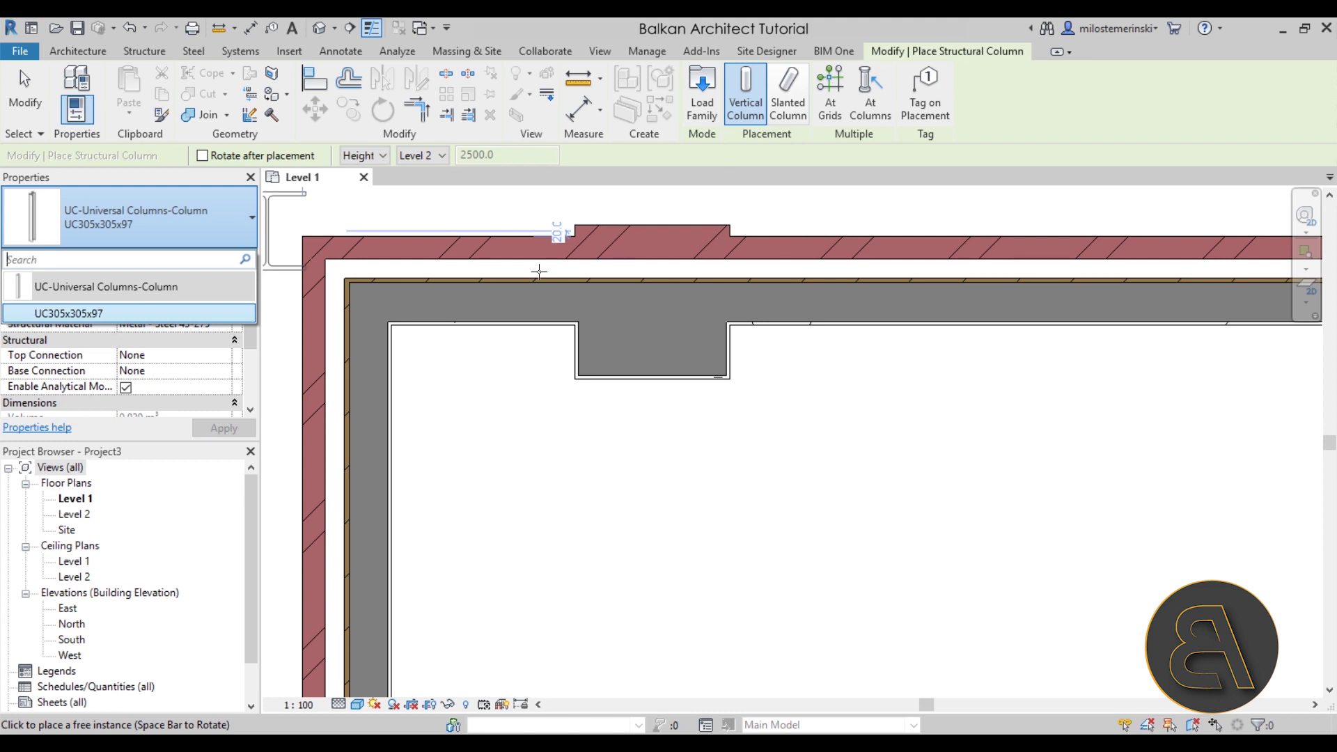
click(702, 94)
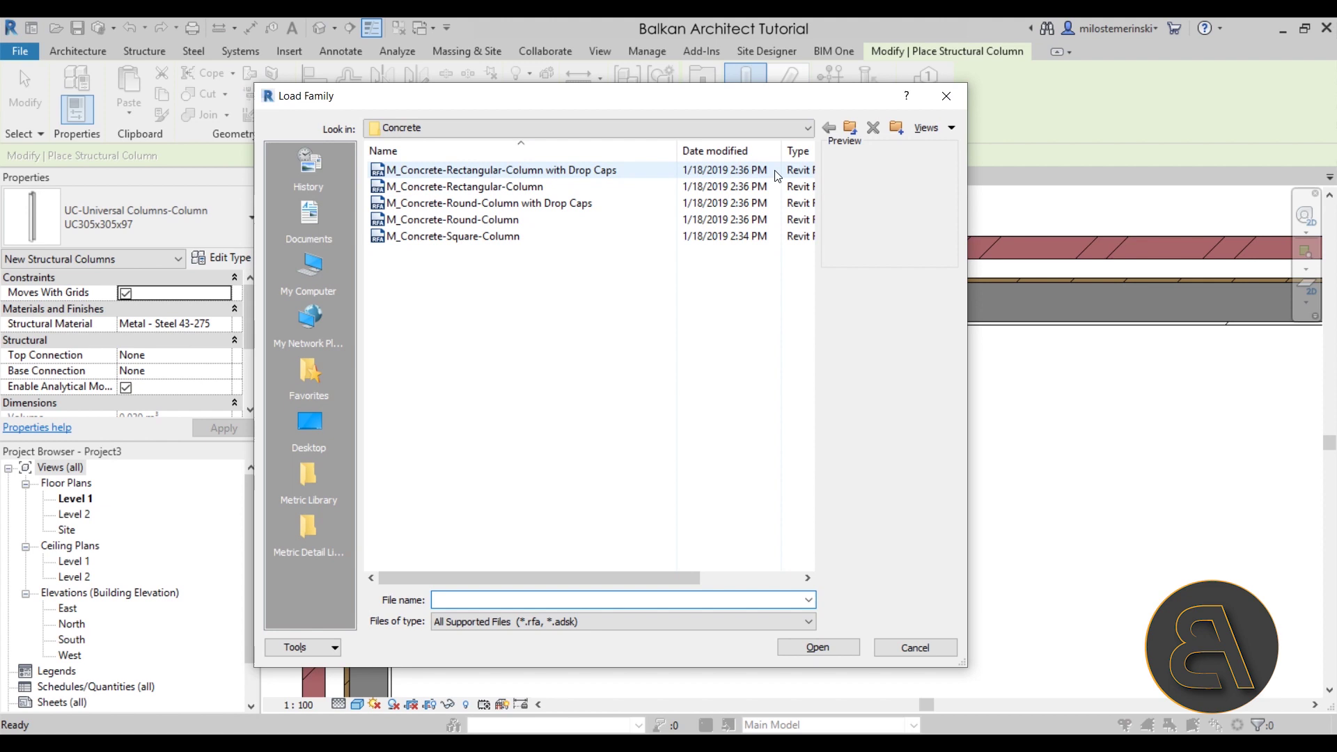
click(848, 128)
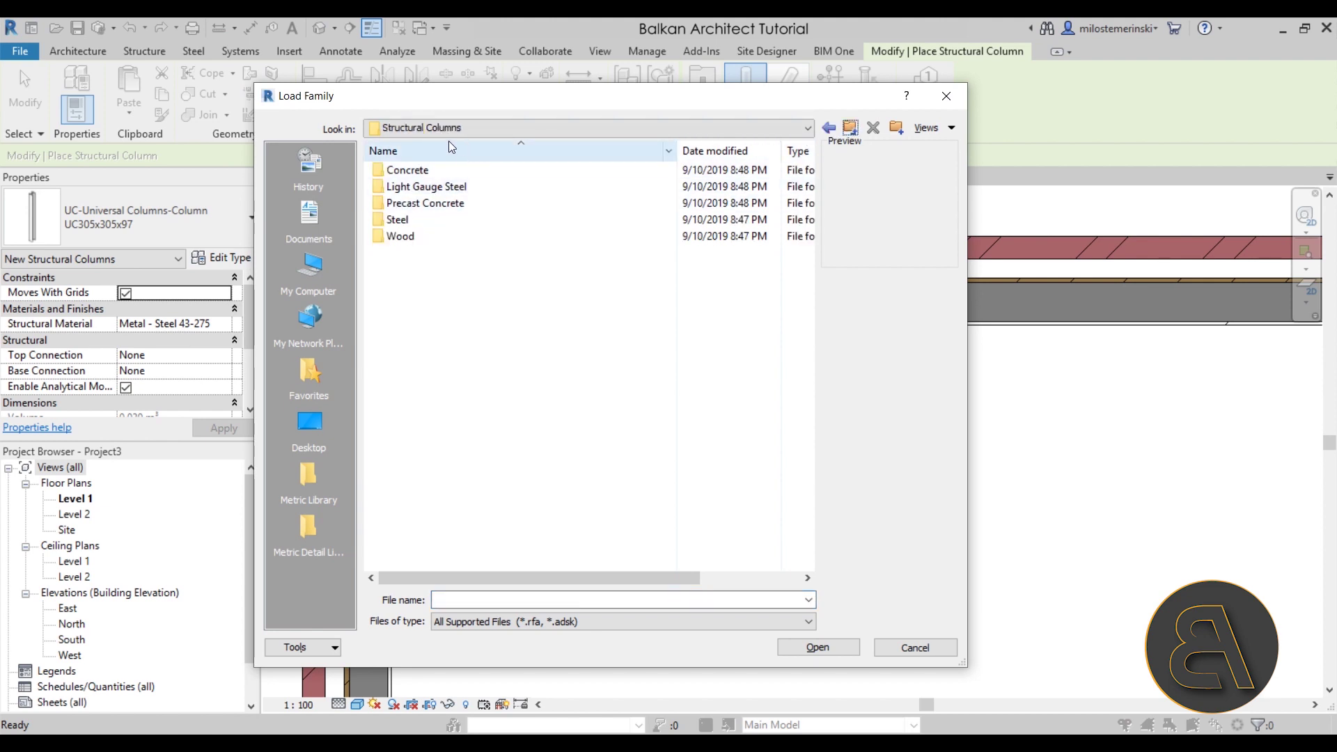
click(849, 128)
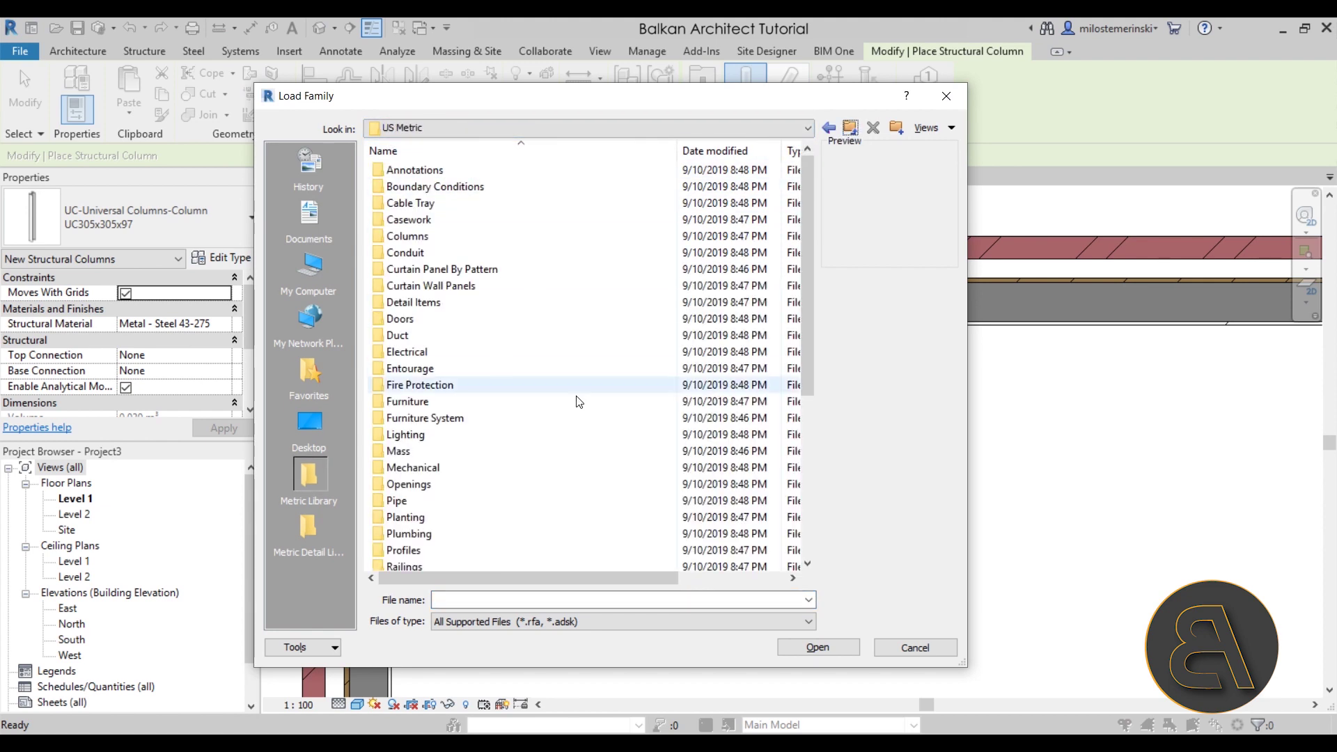
Load M_Concrete-Square-Column.rfa from Structural Columns > Concrete.
scroll(508, 268, down, 4)
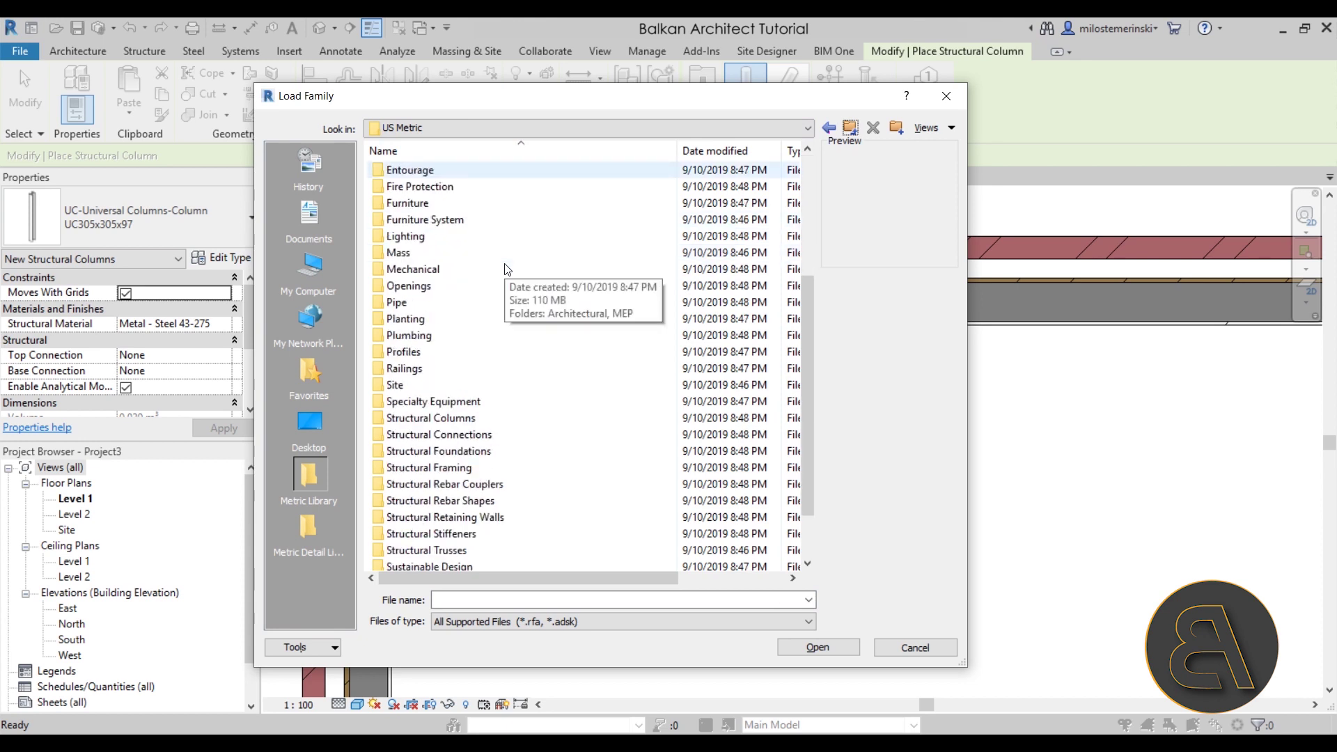
scroll(507, 269, down, 2)
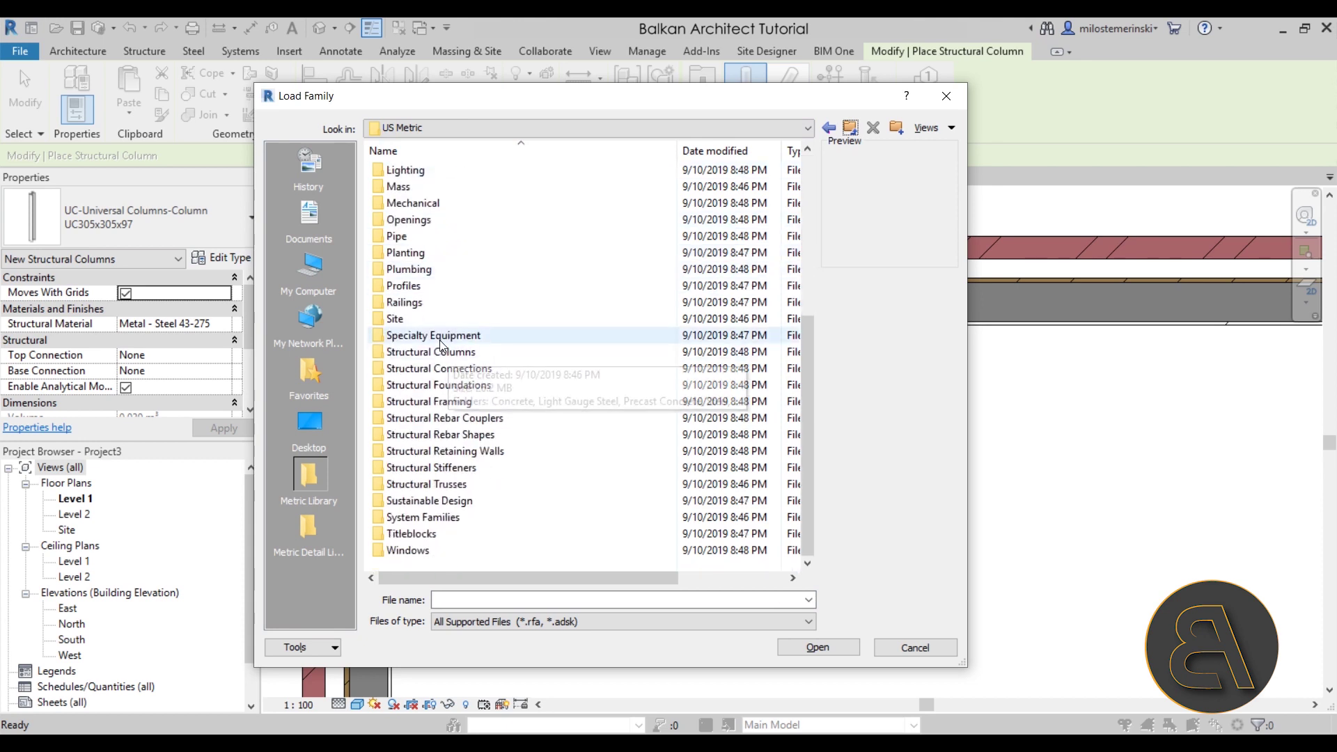
double_click(438, 358)
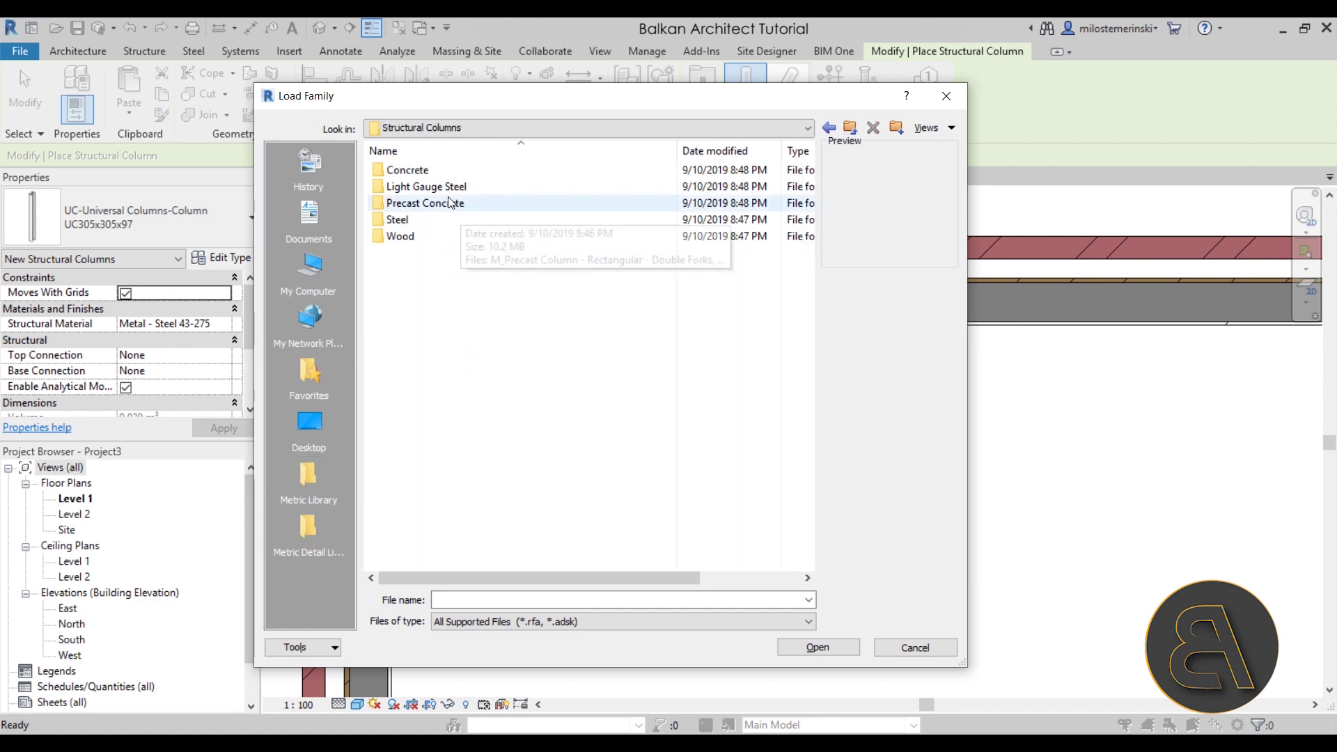
click(425, 174)
double_click(425, 174)
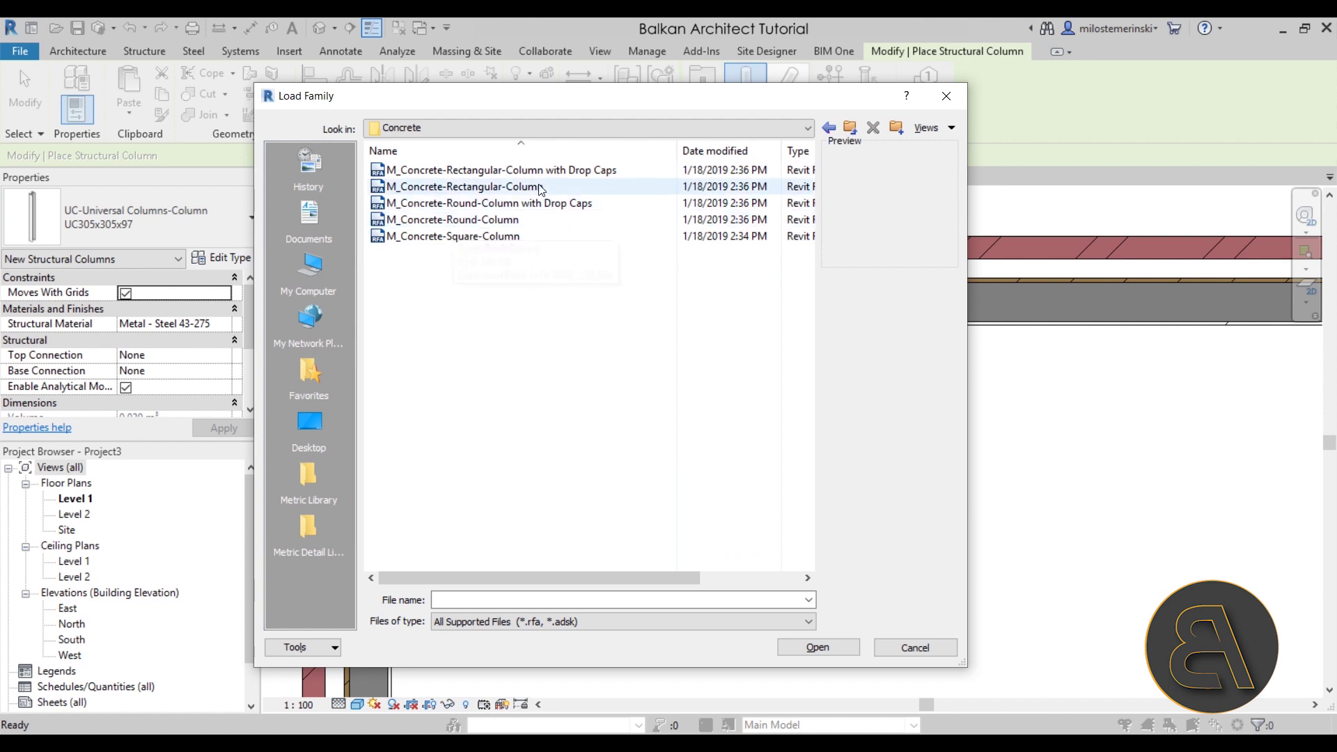
click(513, 237)
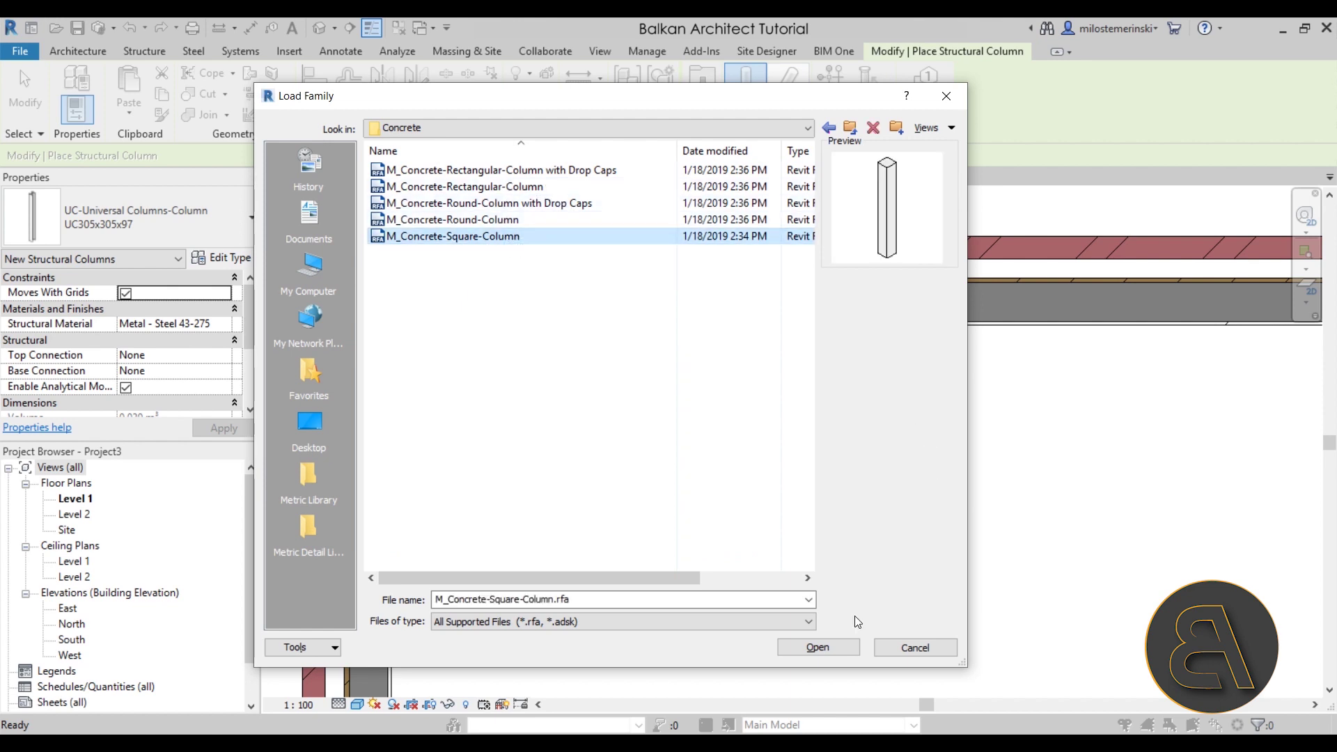
click(823, 647)
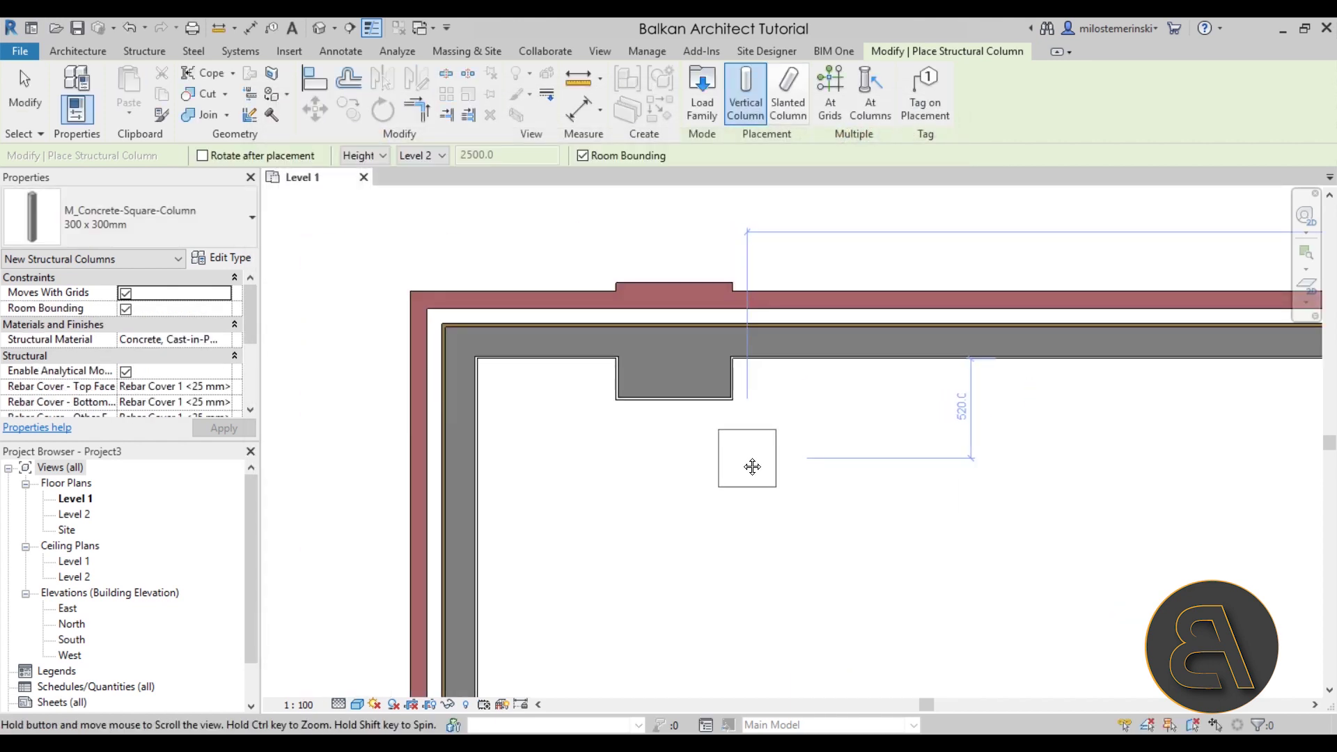
Pan to the top-left wall corner and keep the column extending upward by Height.
middle_drag(752, 466, 687, 452)
click(190, 202)
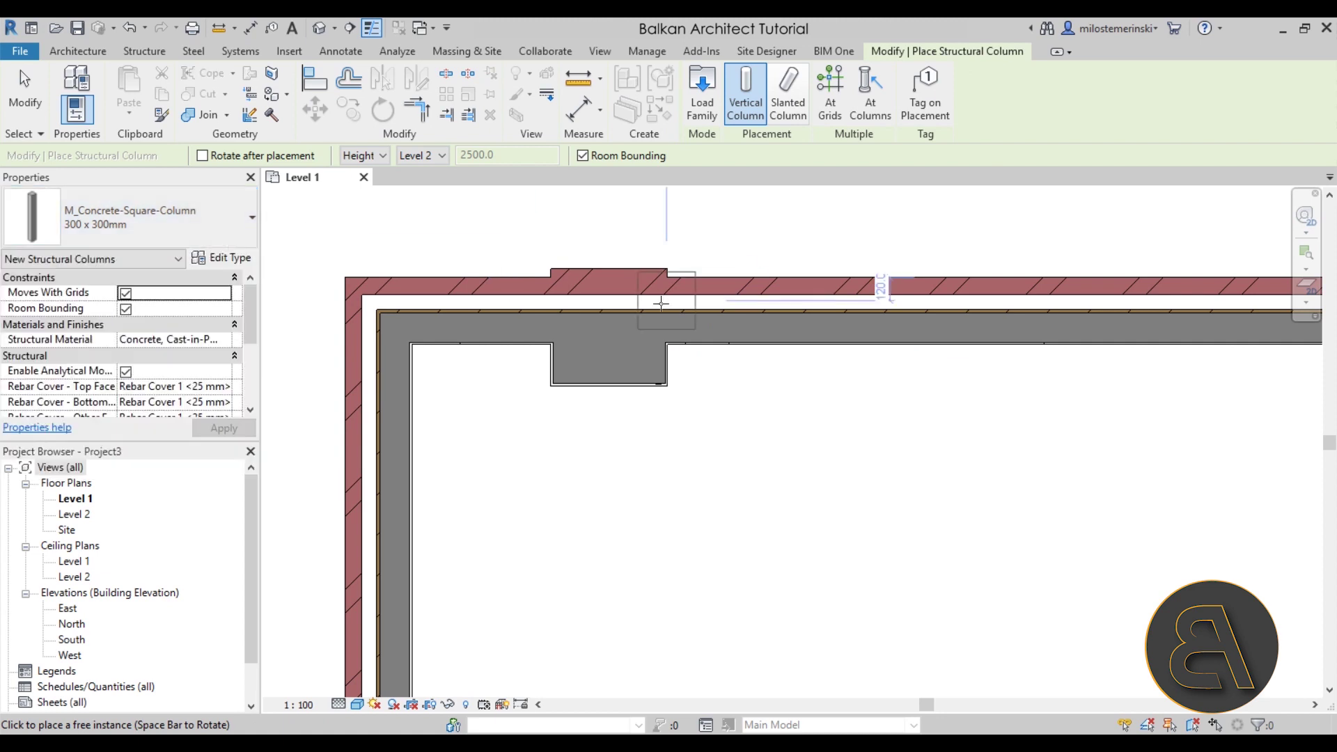
middle_drag(806, 382, 690, 416)
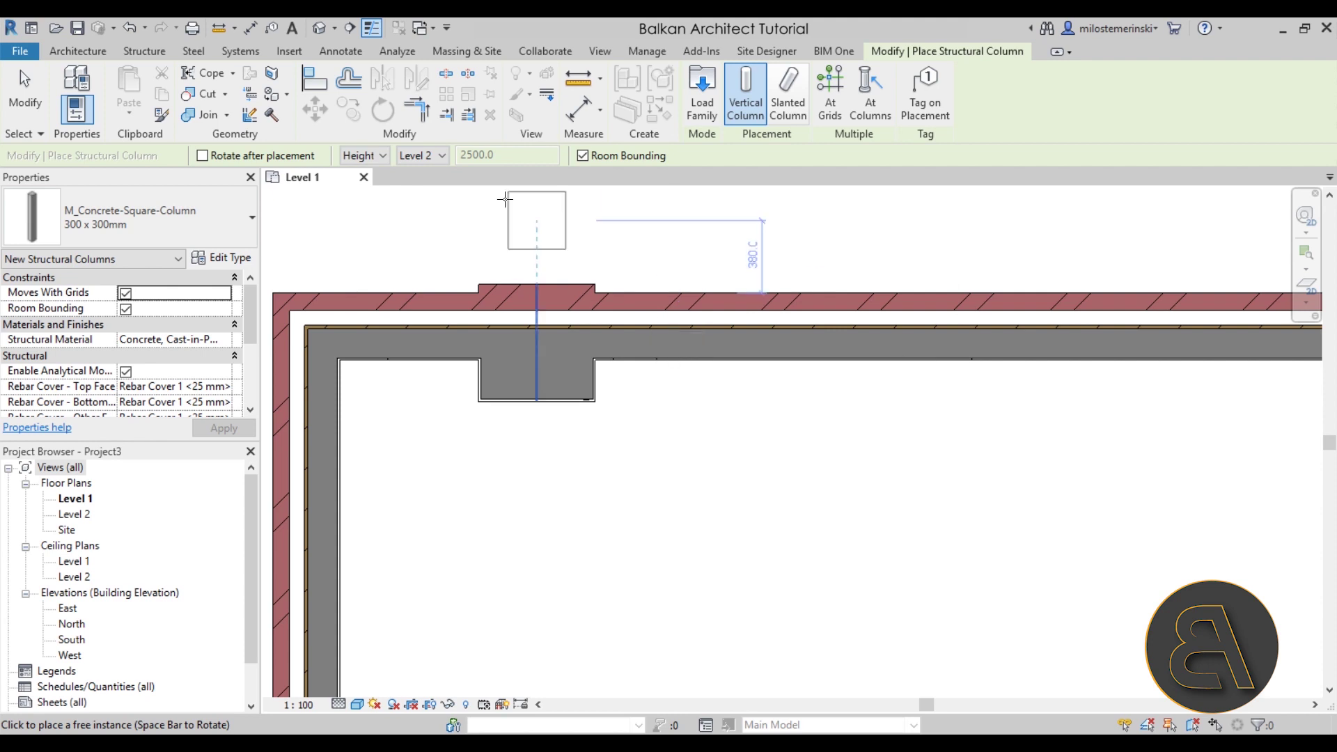
click(381, 155)
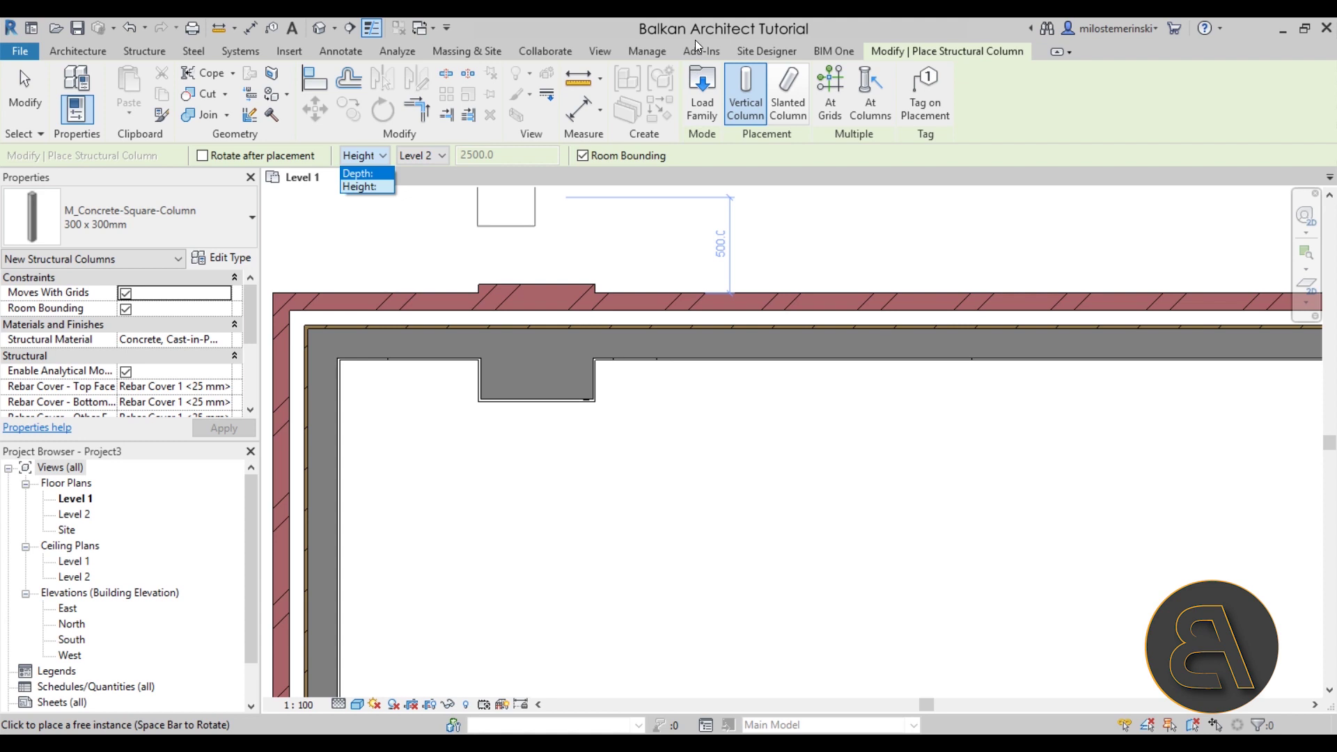
click(373, 156)
click(367, 187)
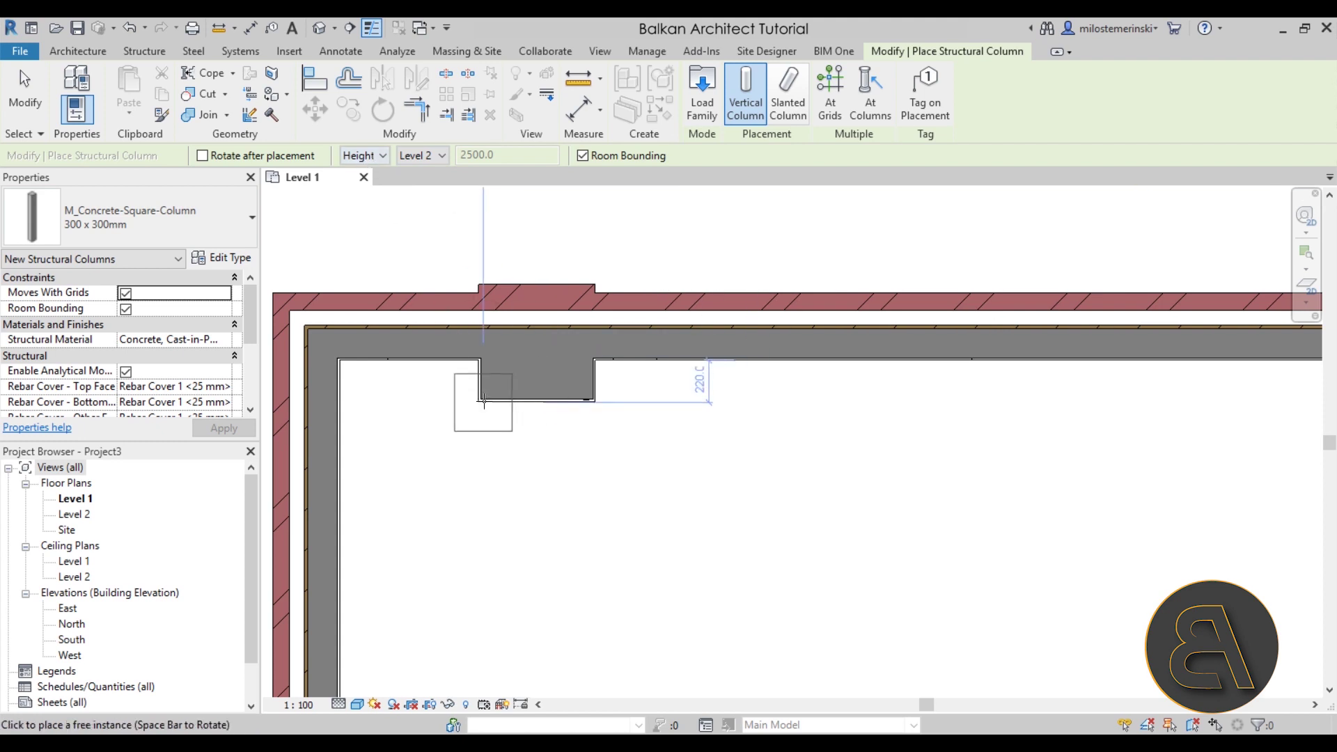
Place the 300 x 300mm square column inside the top wall and select it.
click(713, 363)
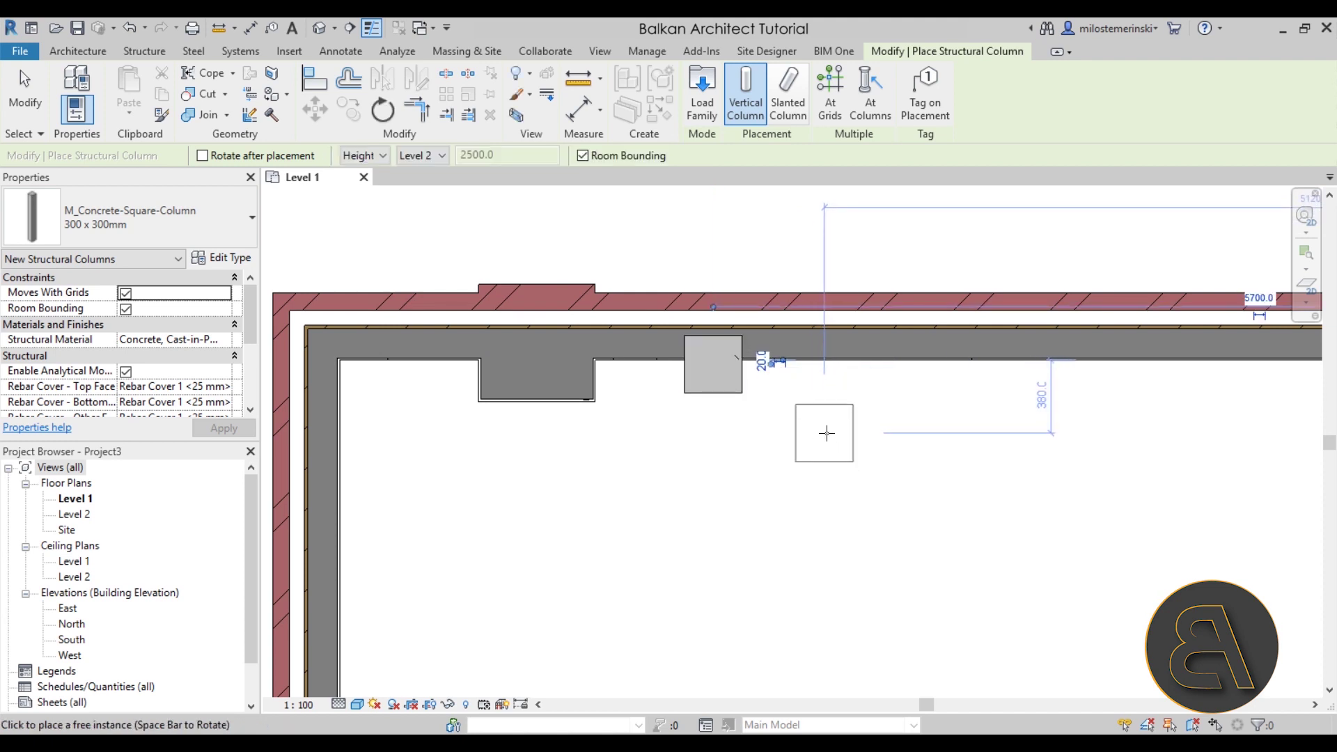
key(Escape)
key(Escape)
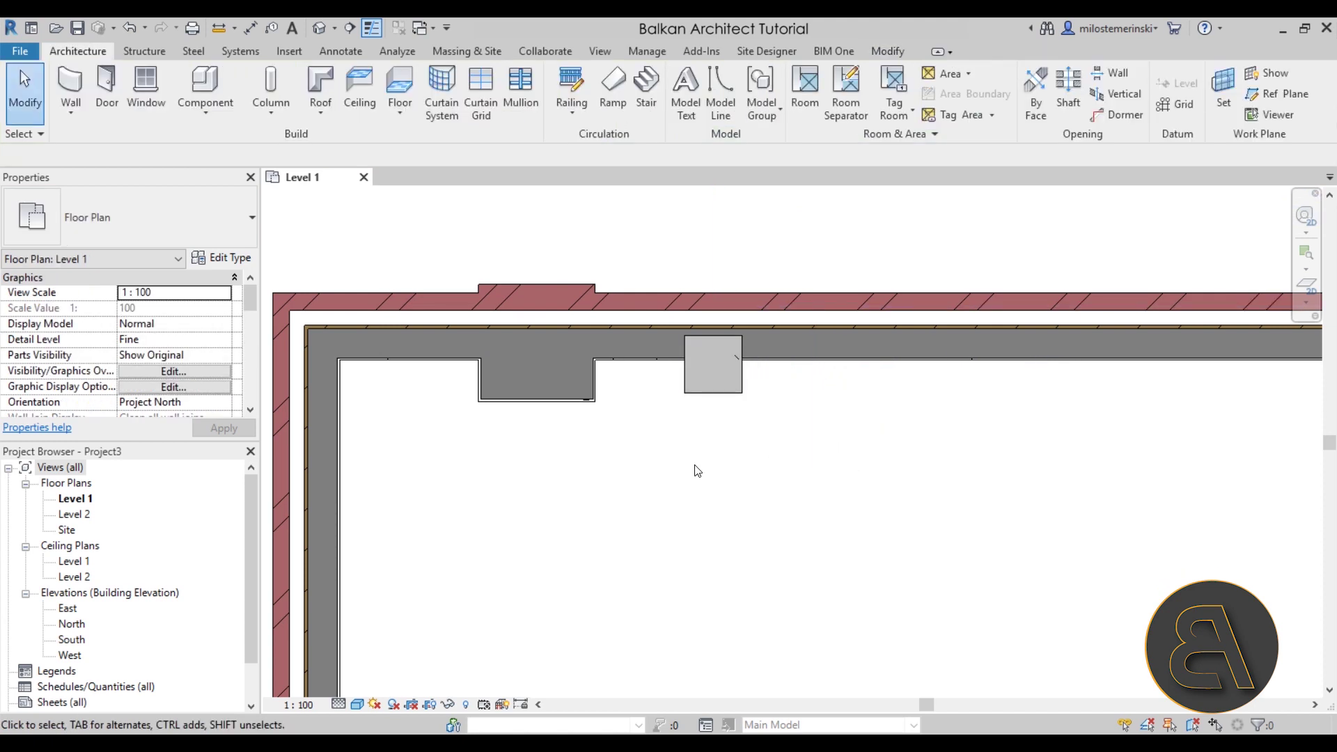
scroll(697, 467, up, 2)
click(700, 371)
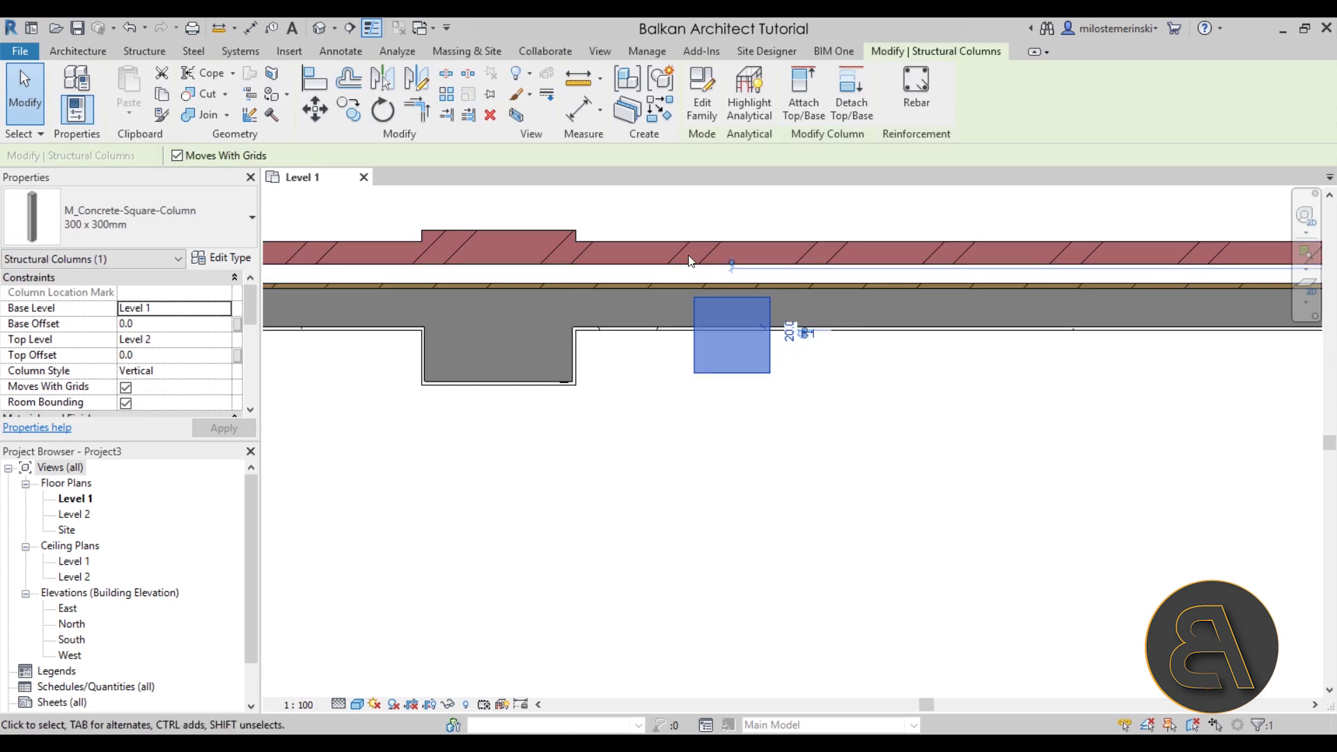
Move the square concrete column up so it sits centred in the top wall.
click(710, 403)
drag(729, 375, 746, 343)
click(764, 389)
click(782, 403)
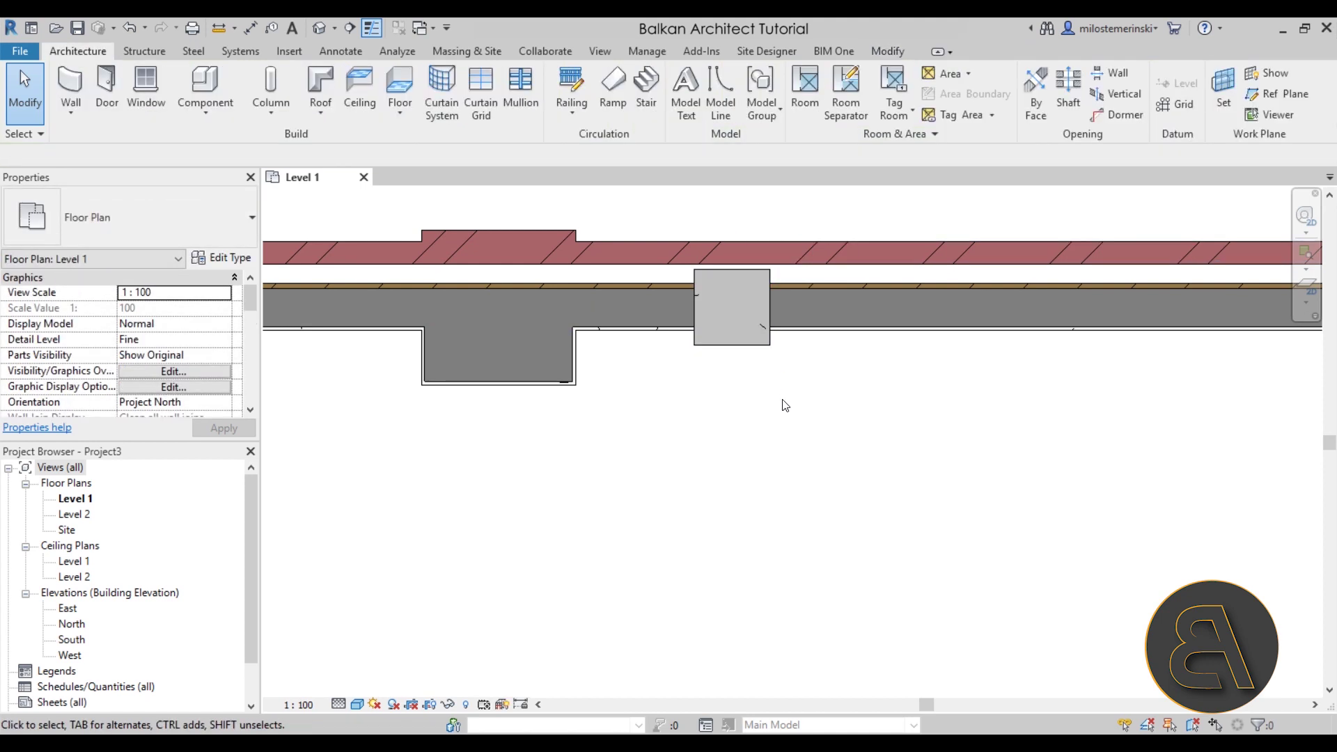
Inspect the square column's properties, then view and cancel the rectangular column's Type Properties.
click(755, 352)
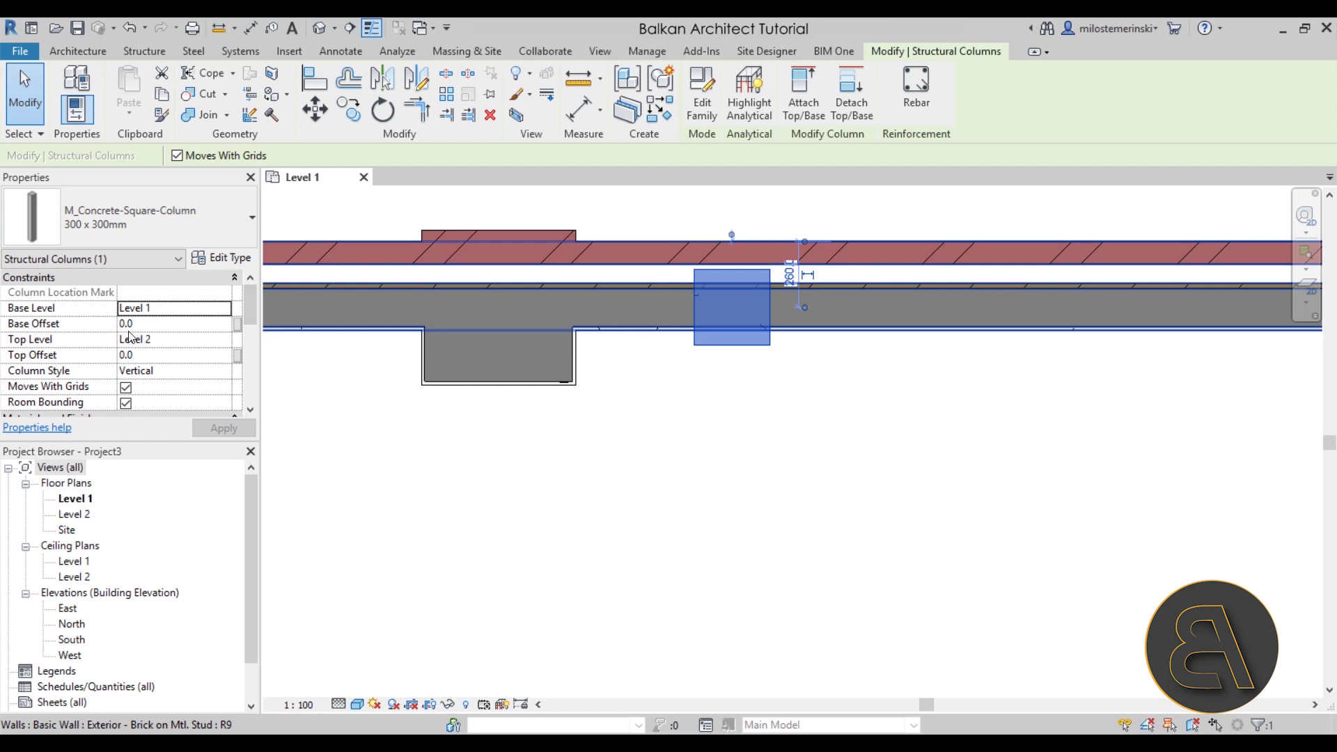
scroll(133, 338, down, 3)
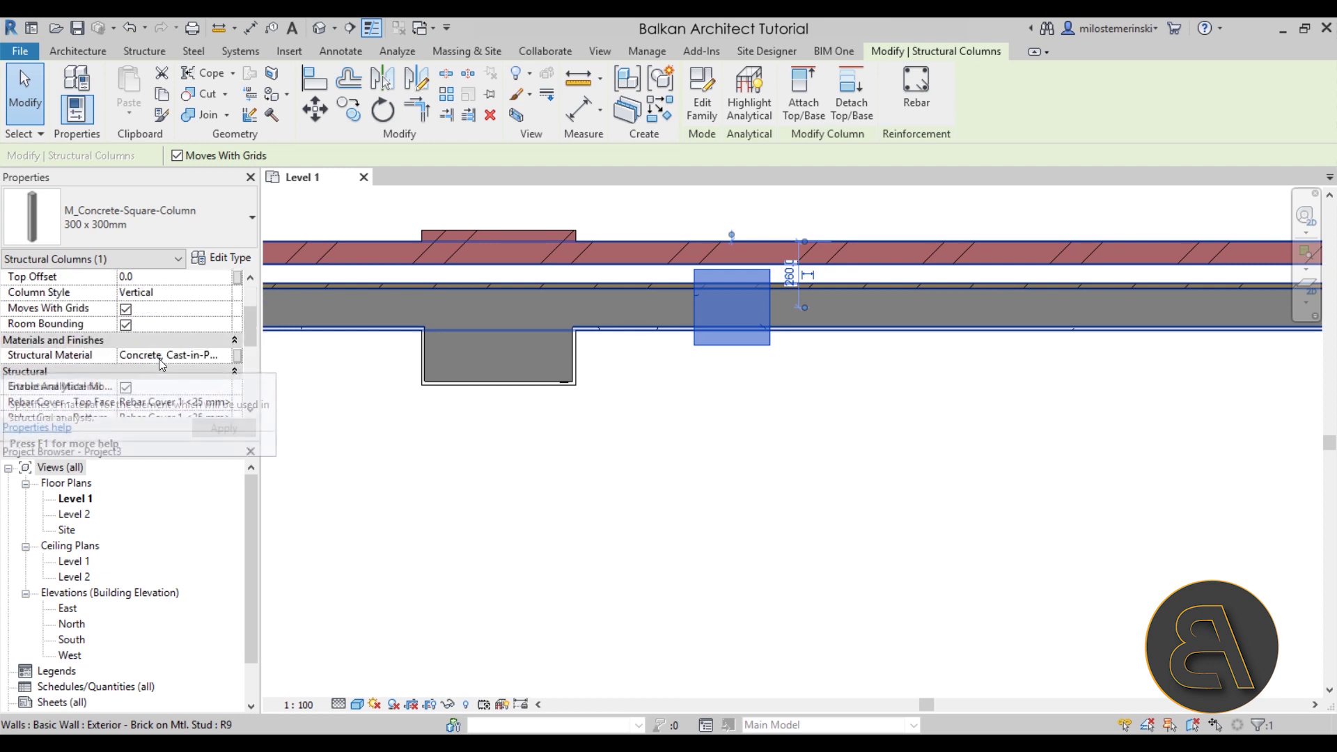
click(478, 418)
click(456, 379)
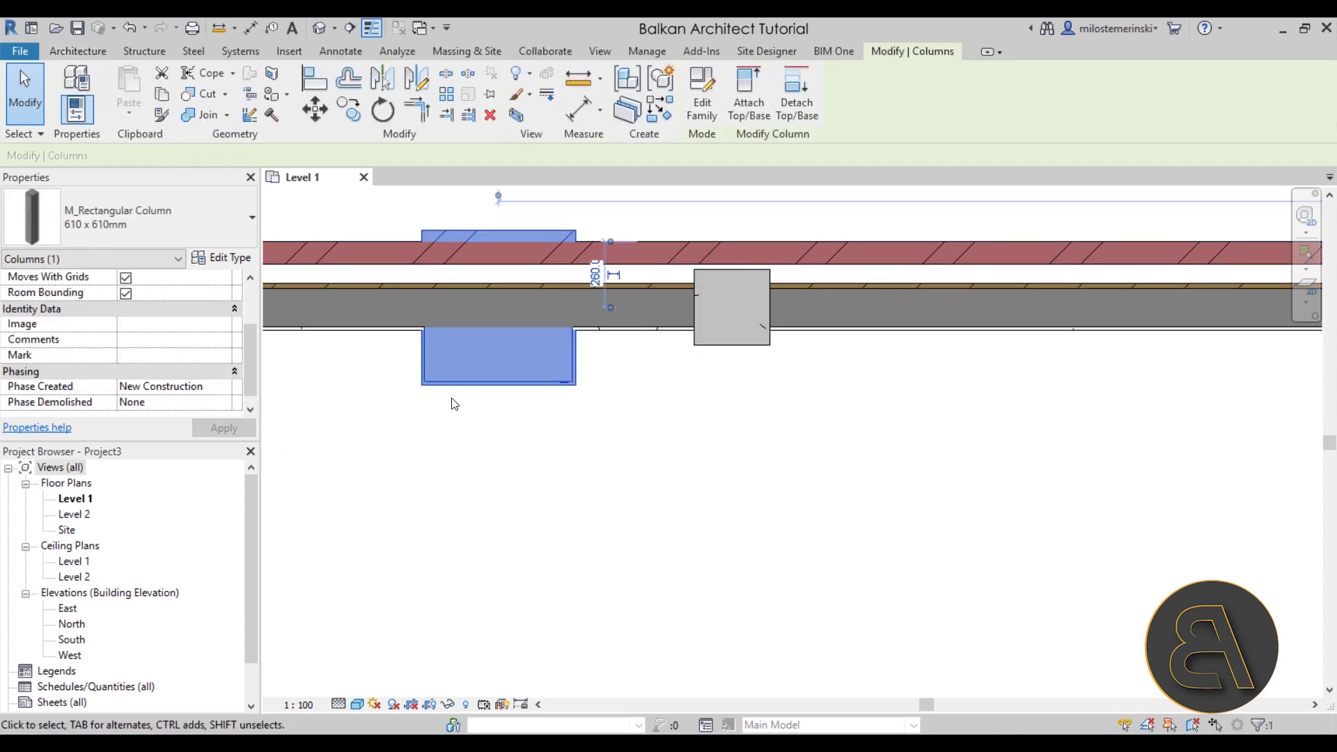
scroll(200, 352, down, 1)
scroll(199, 345, up, 2)
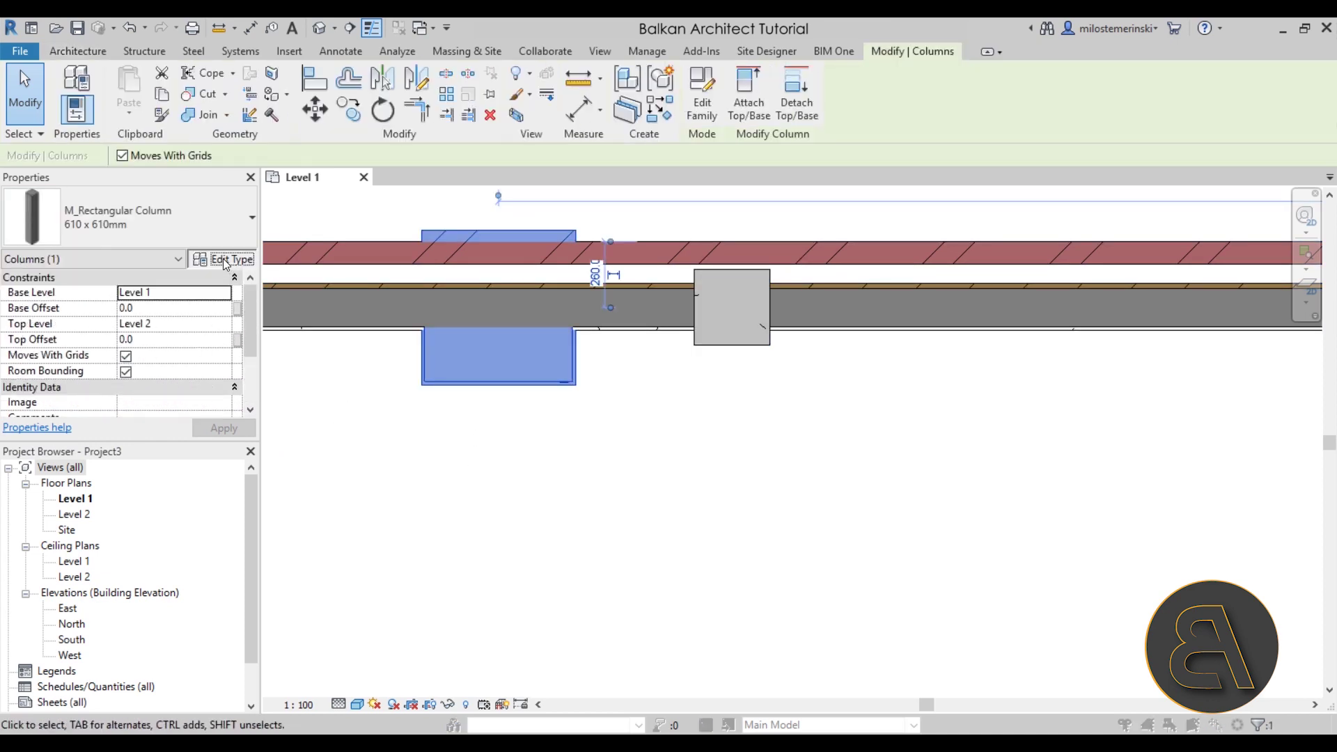
click(221, 257)
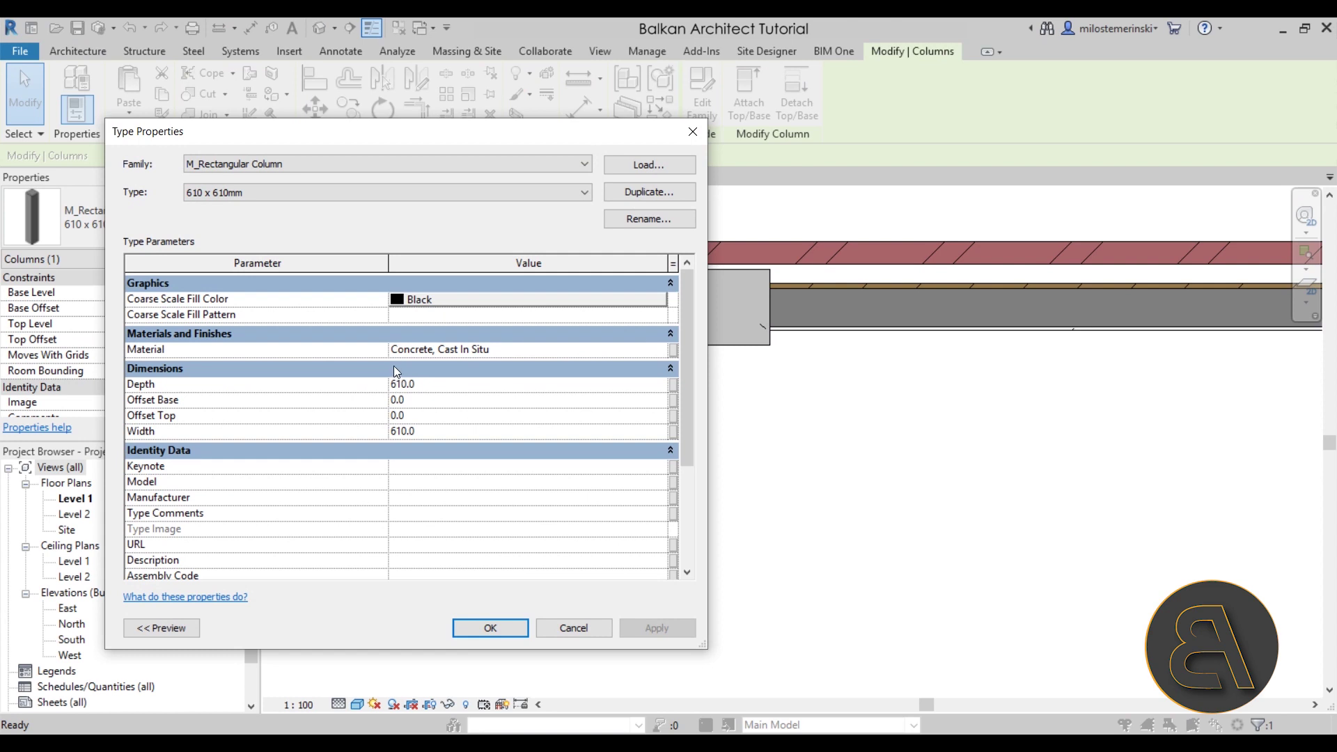
click(562, 627)
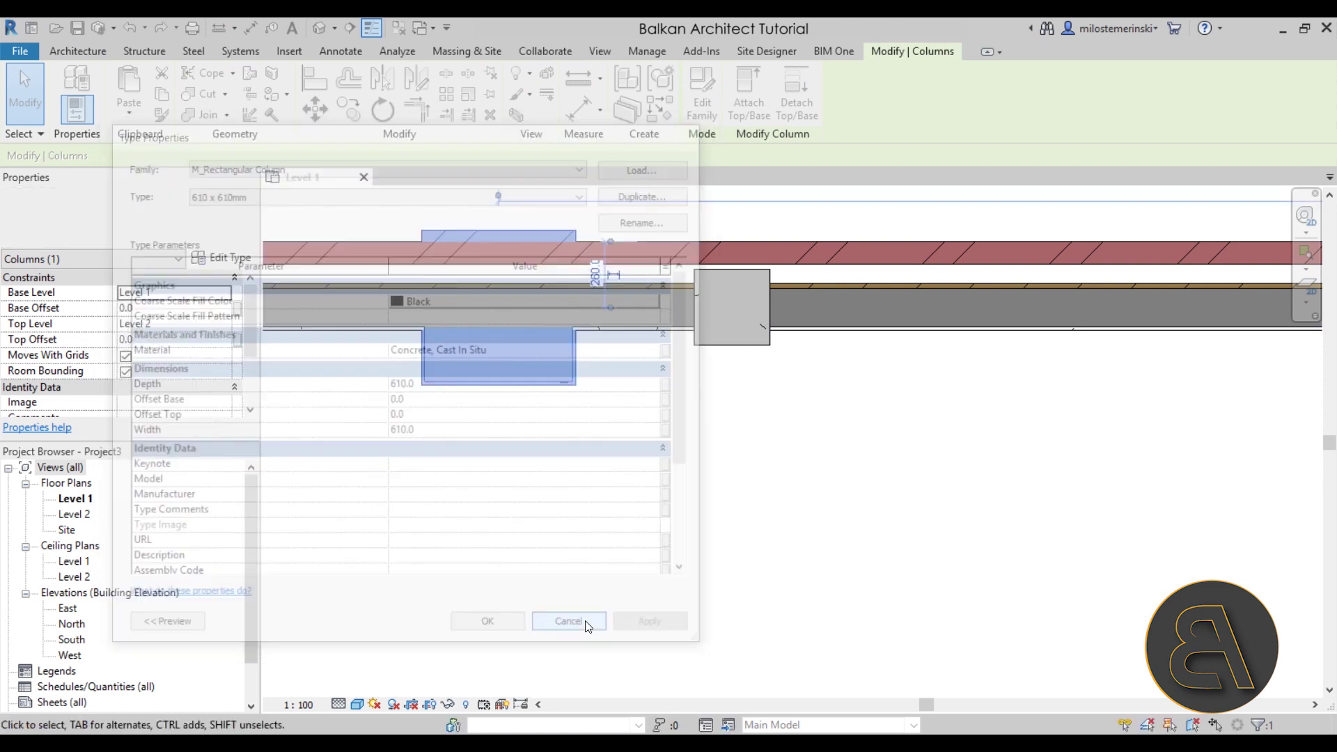
Reselect and deselect the square structural column to review it.
click(717, 327)
scroll(209, 338, down, 3)
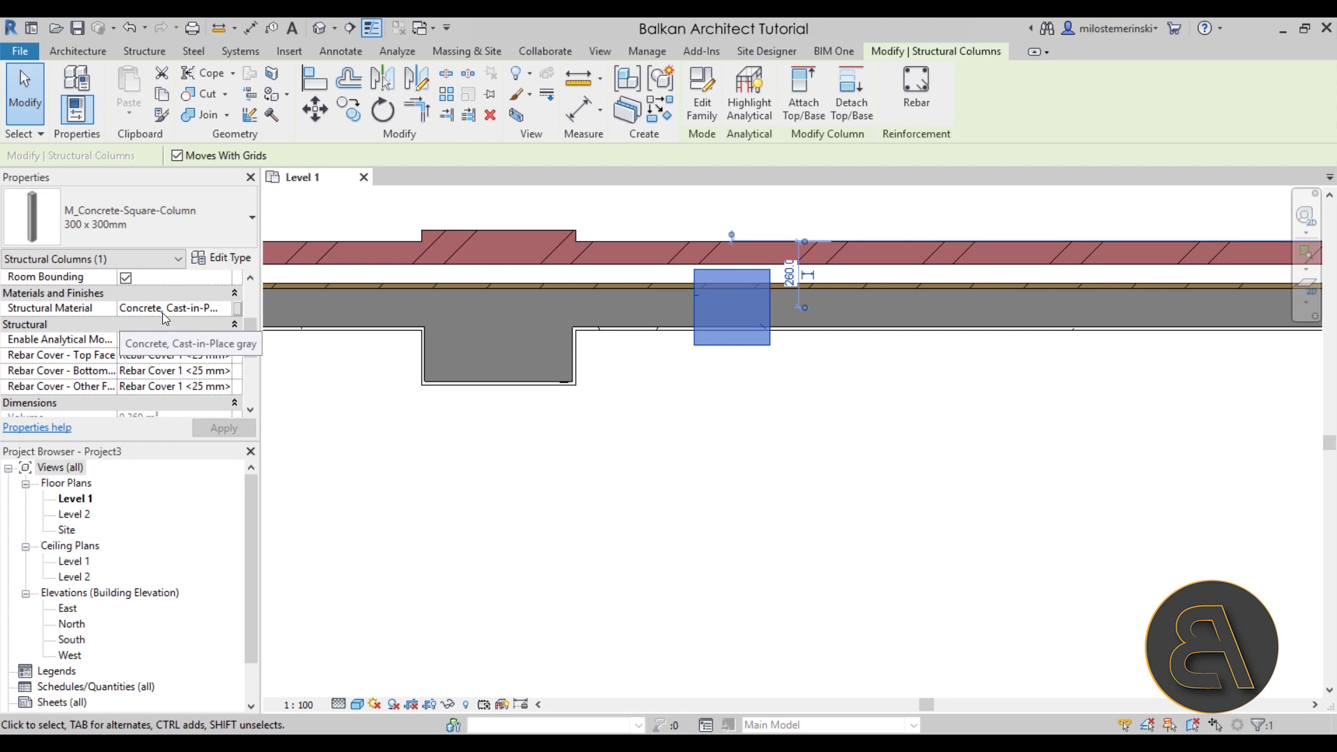
click(697, 367)
click(761, 345)
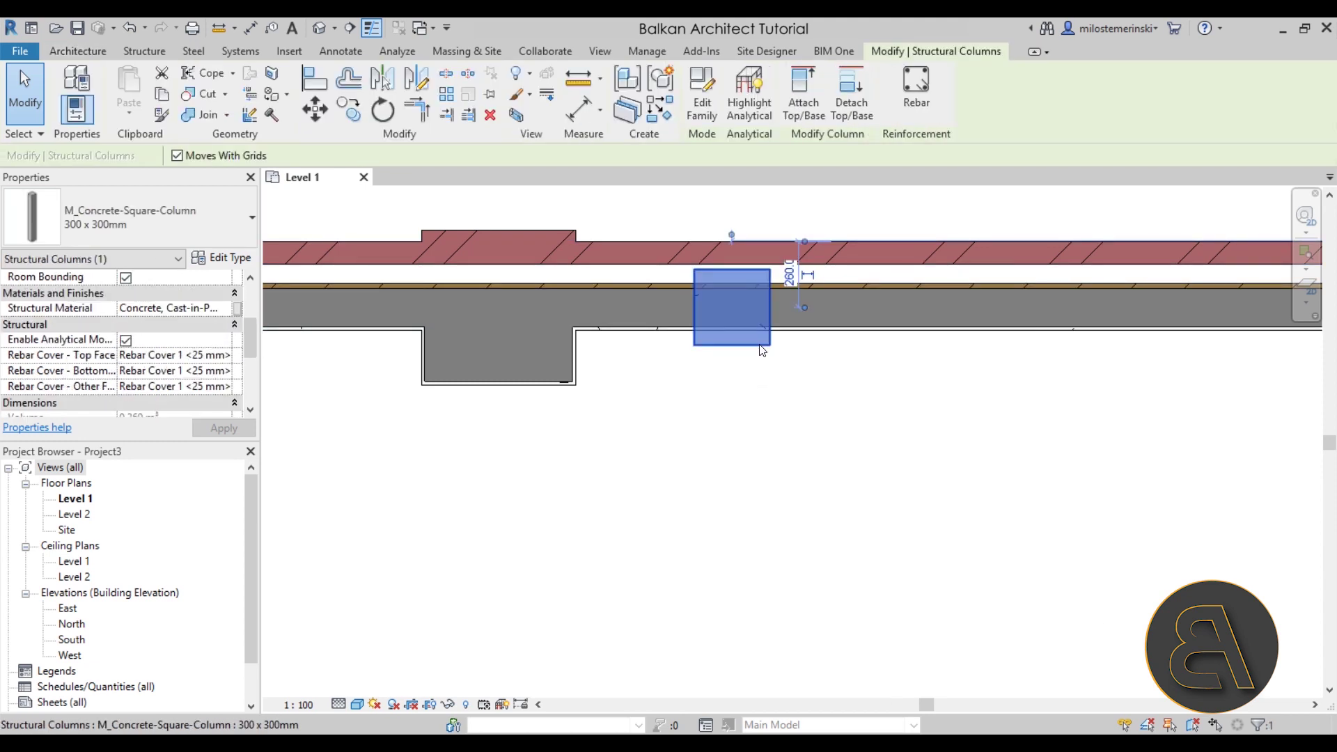
click(761, 404)
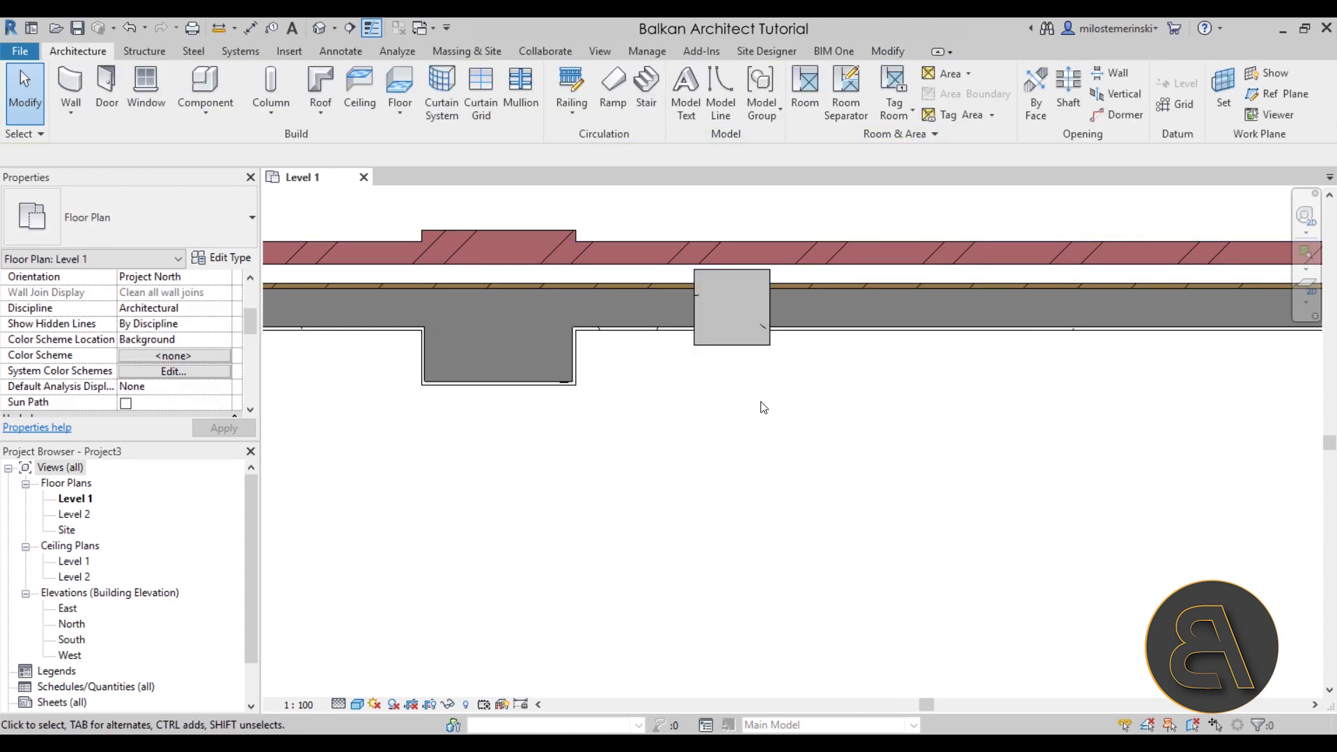
scroll(759, 407, down, 2)
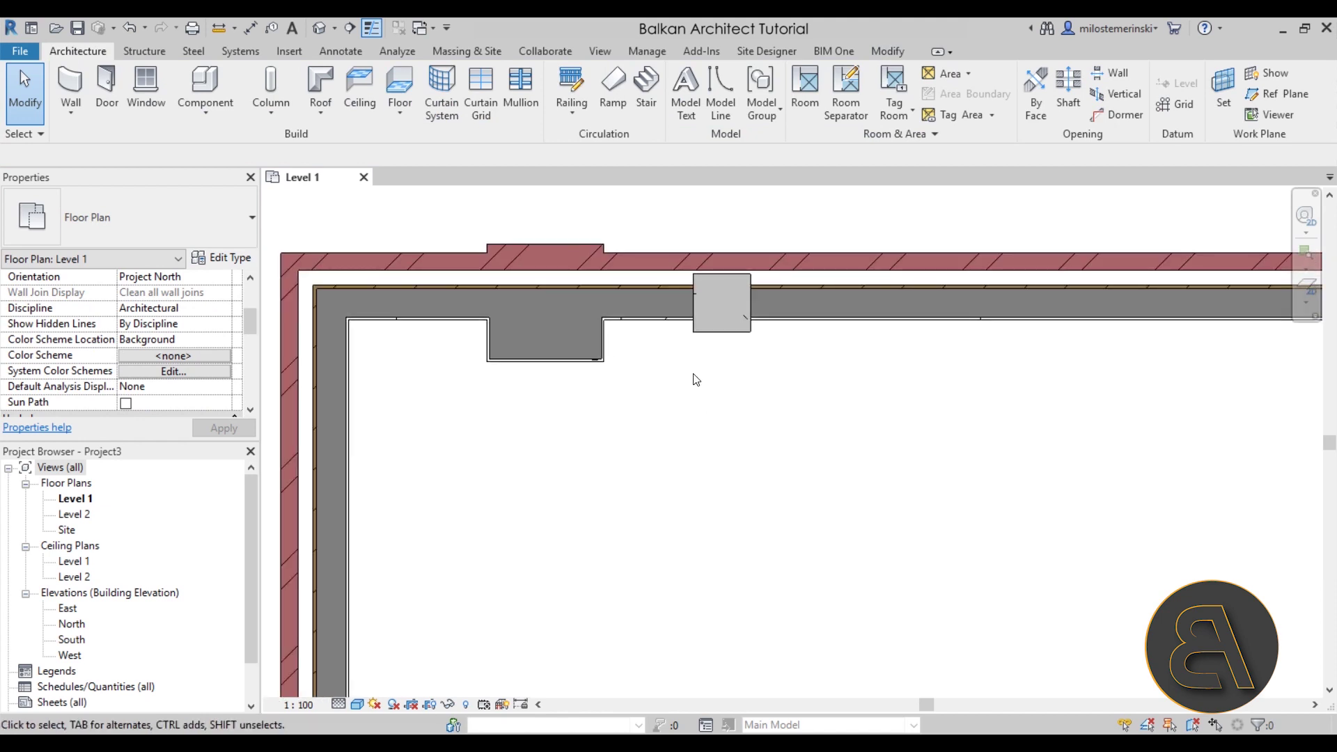
Drag the square concrete column into the rectangular architectural column.
click(608, 363)
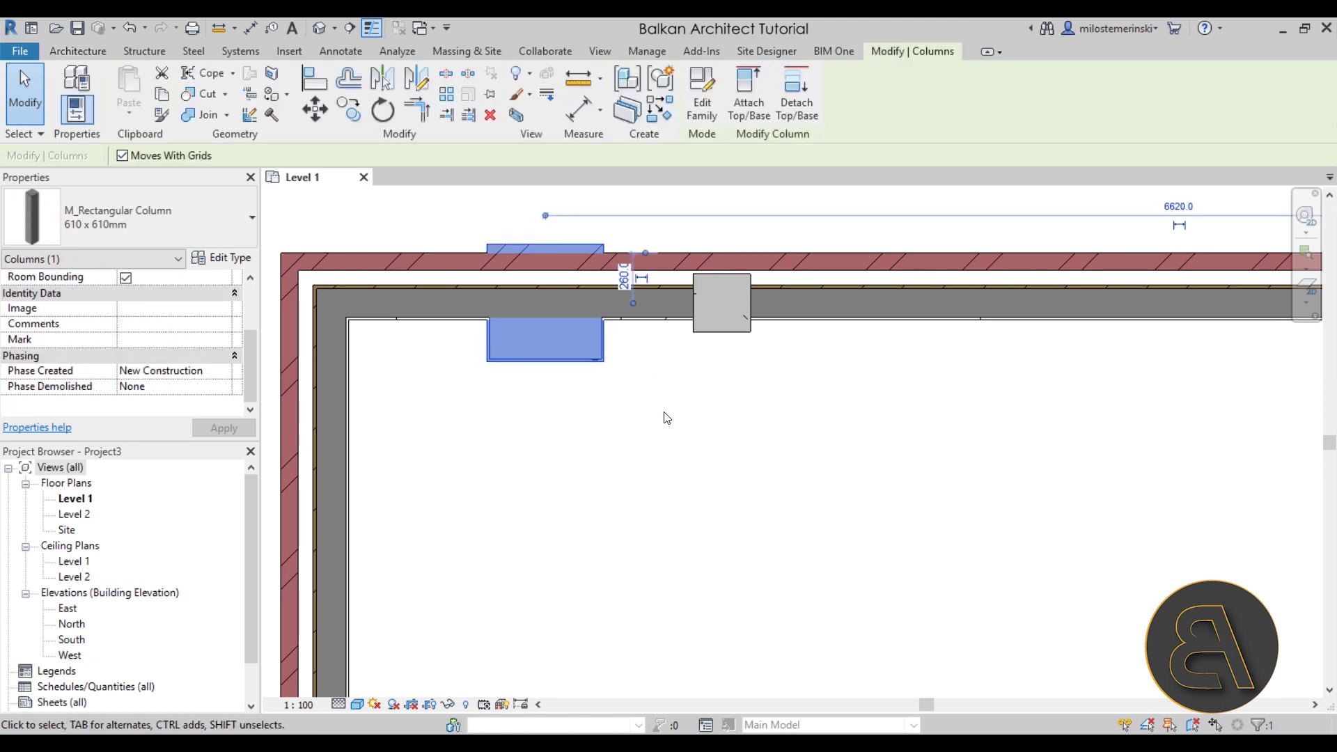
click(692, 371)
drag(709, 330, 532, 355)
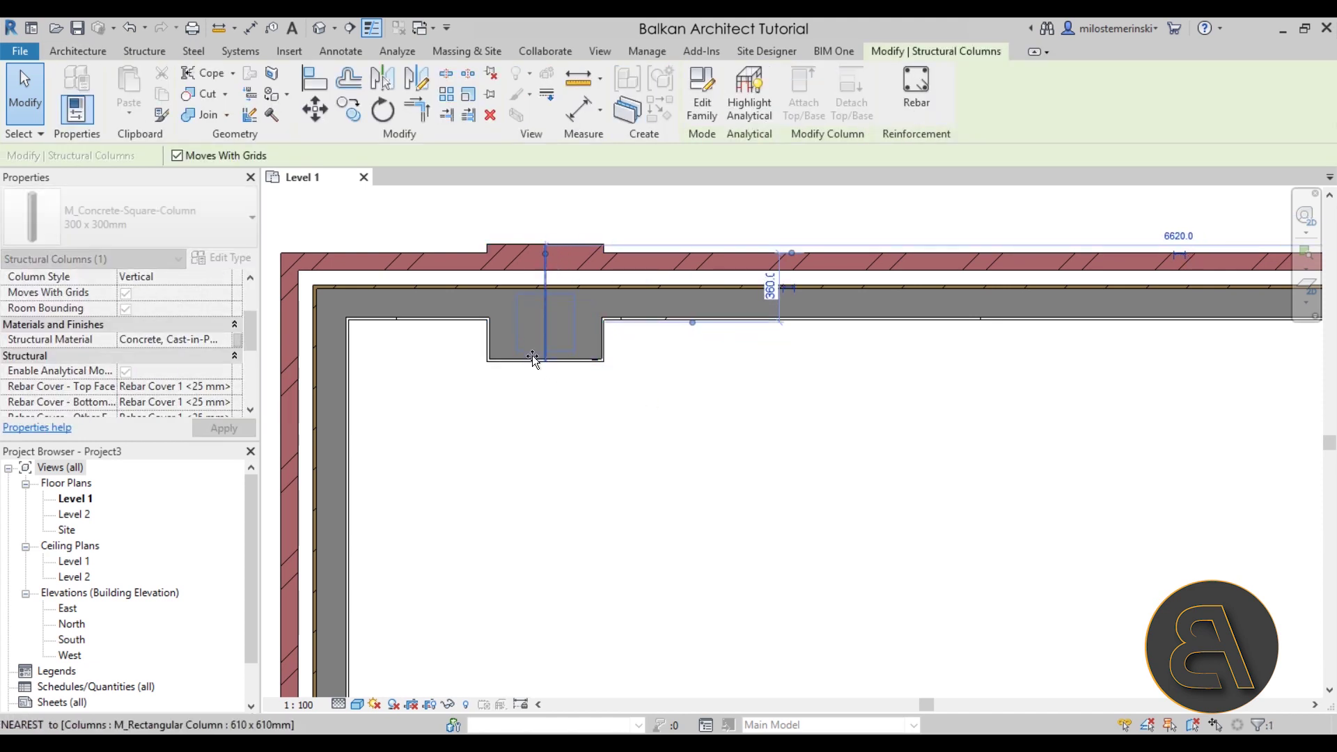
click(582, 382)
Change the architectural column's type to 457 x 475mm, then reselect the square column.
click(583, 371)
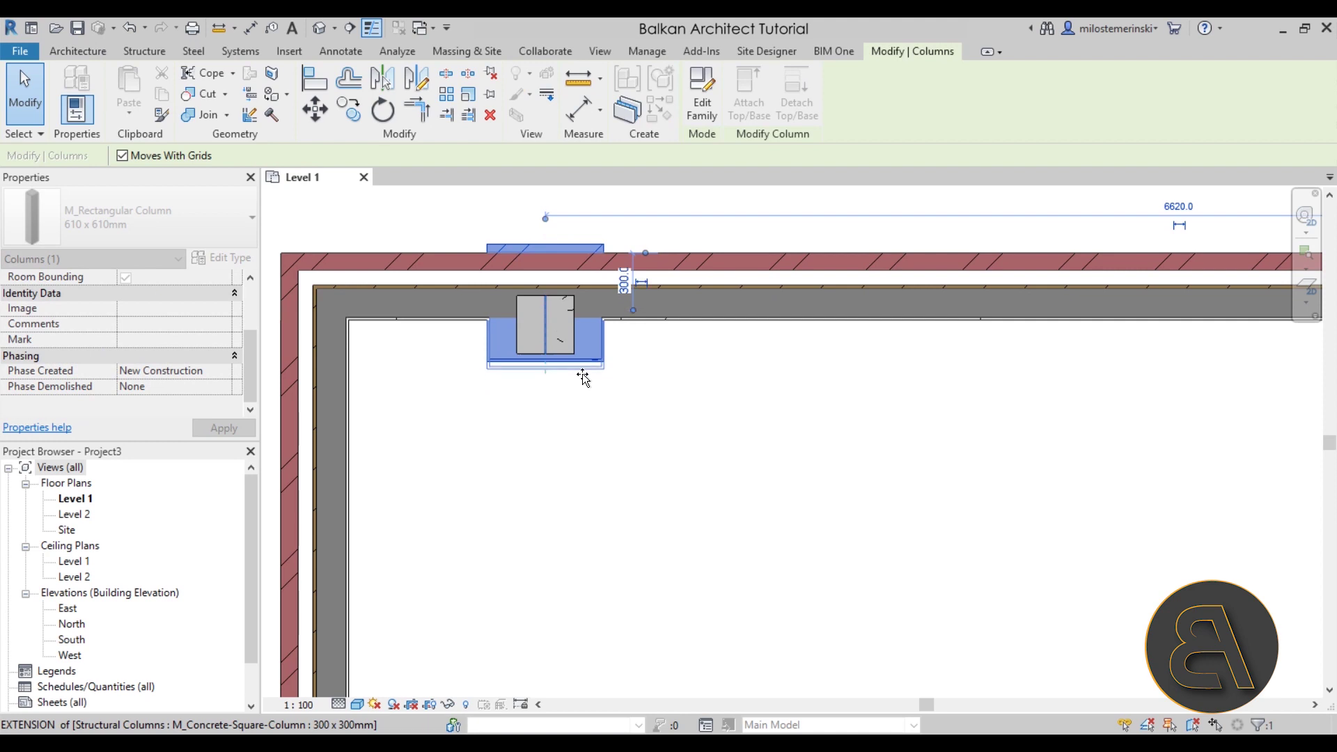
click(594, 391)
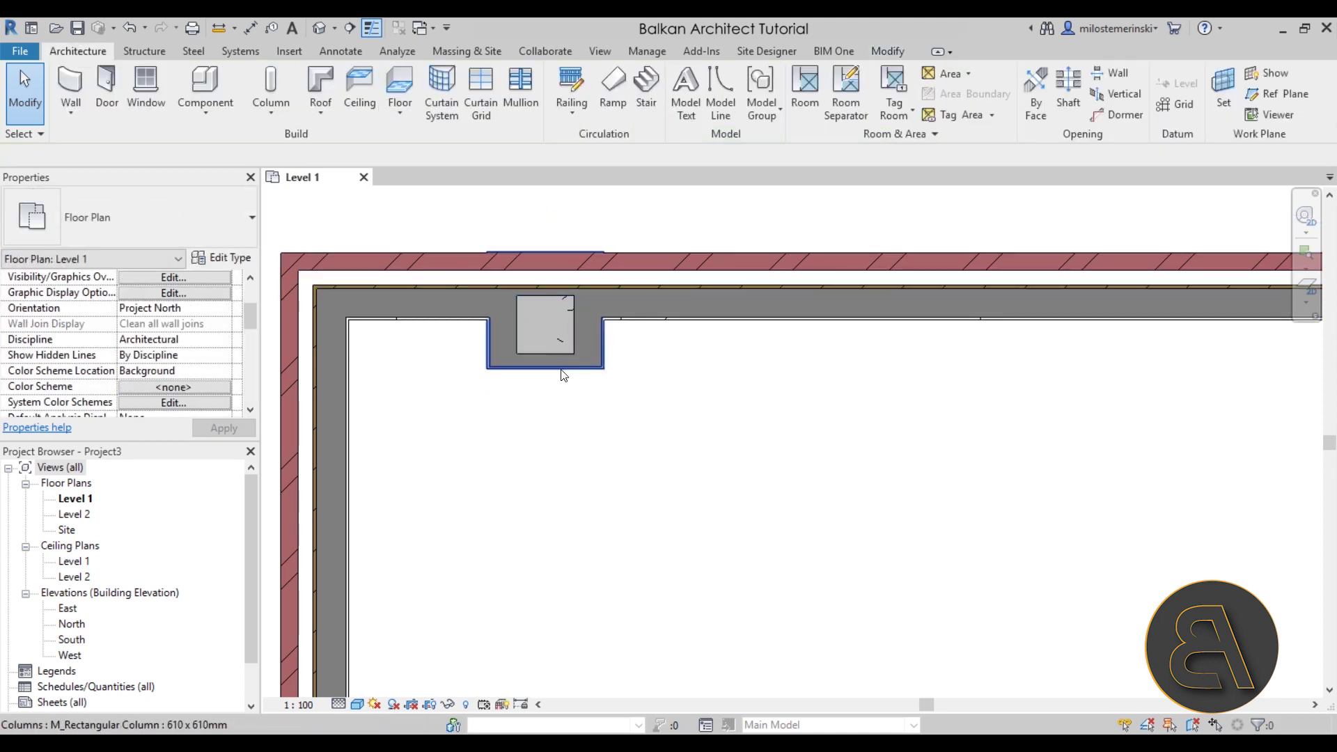
click(508, 357)
click(161, 225)
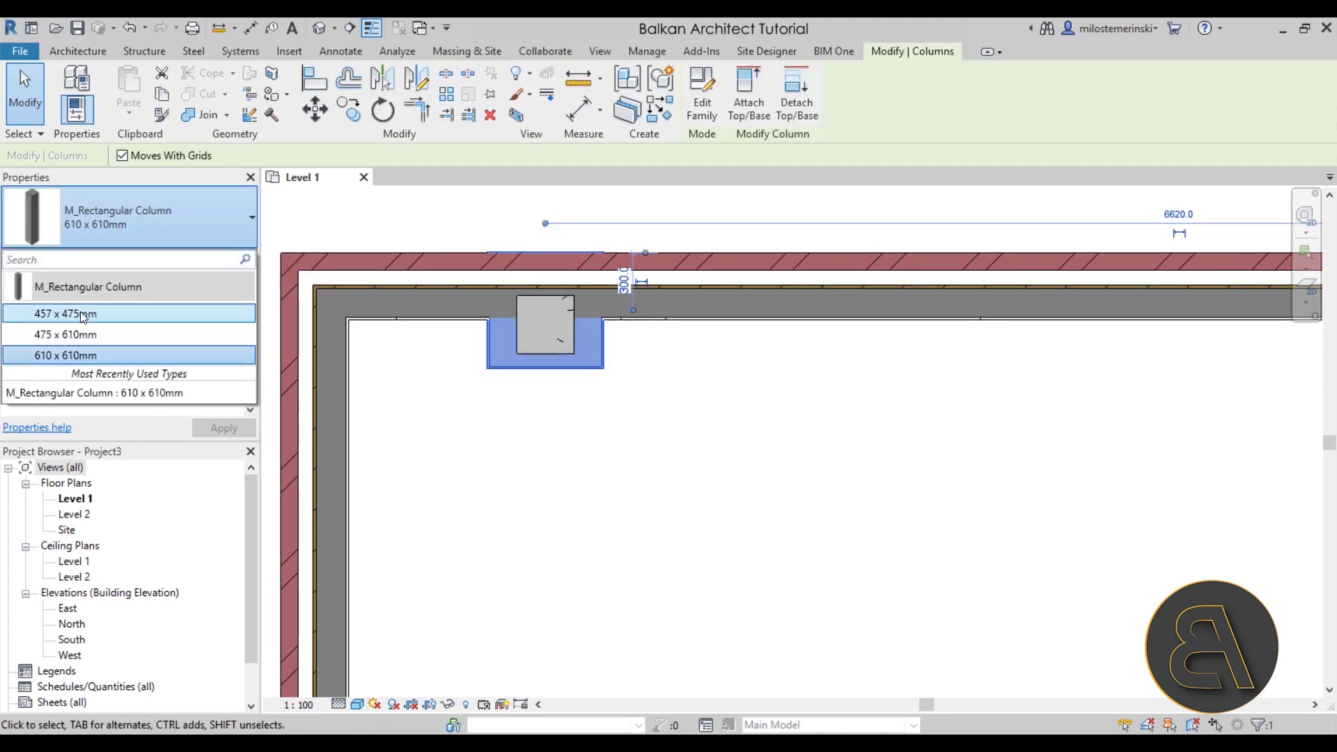
click(81, 313)
scroll(600, 388, up, 3)
click(575, 397)
click(592, 374)
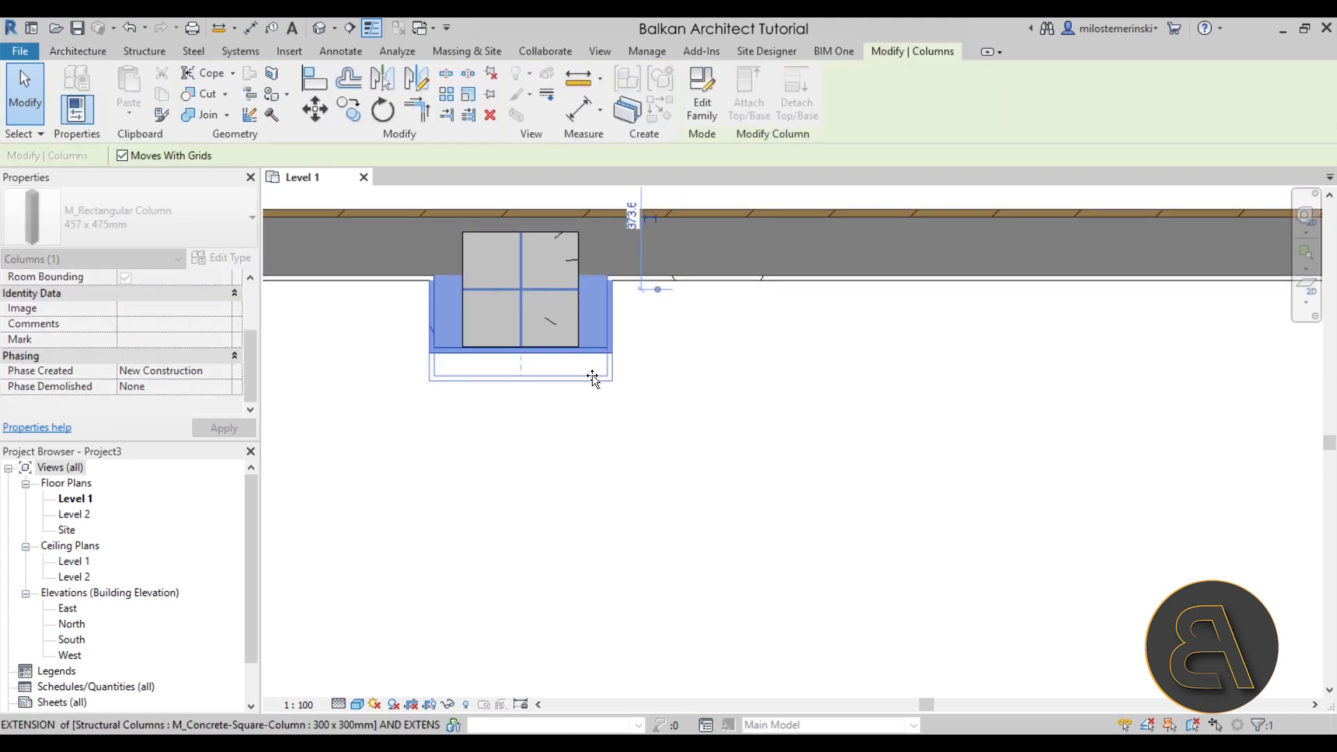
click(627, 403)
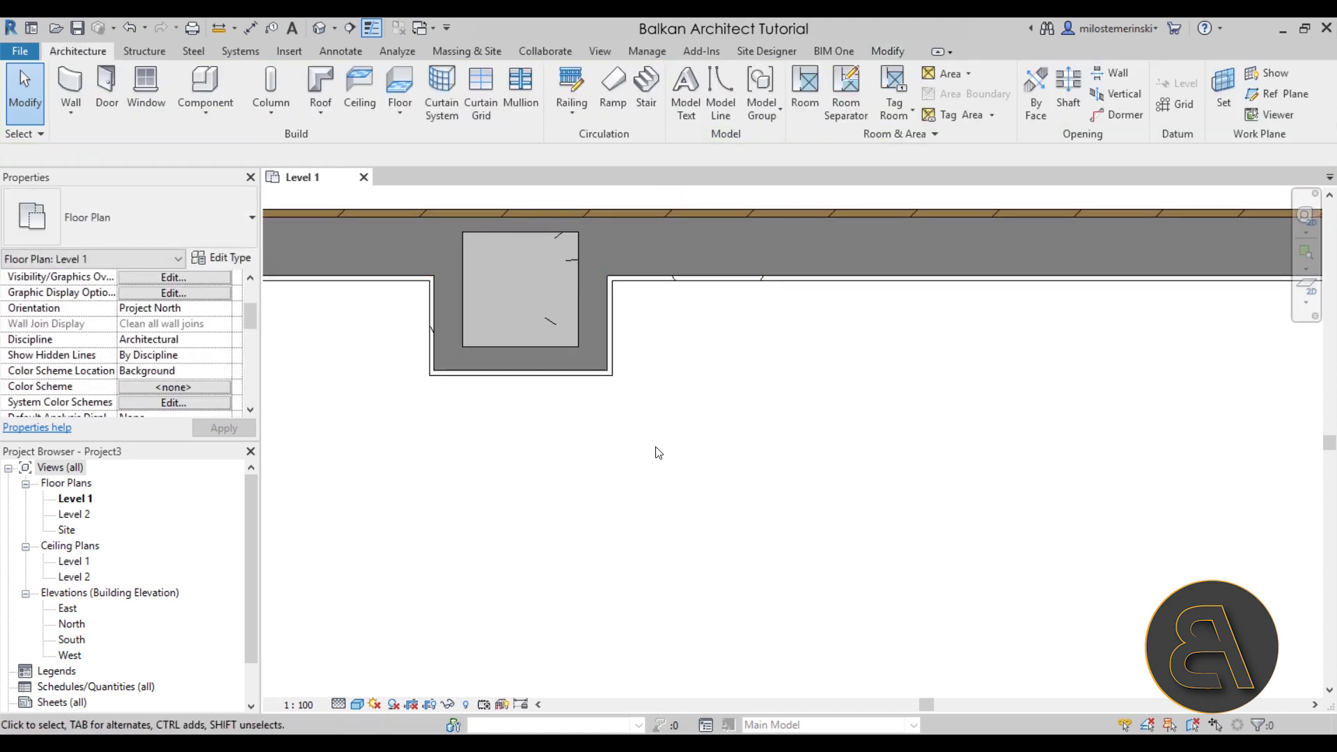
scroll(658, 452, down, 2)
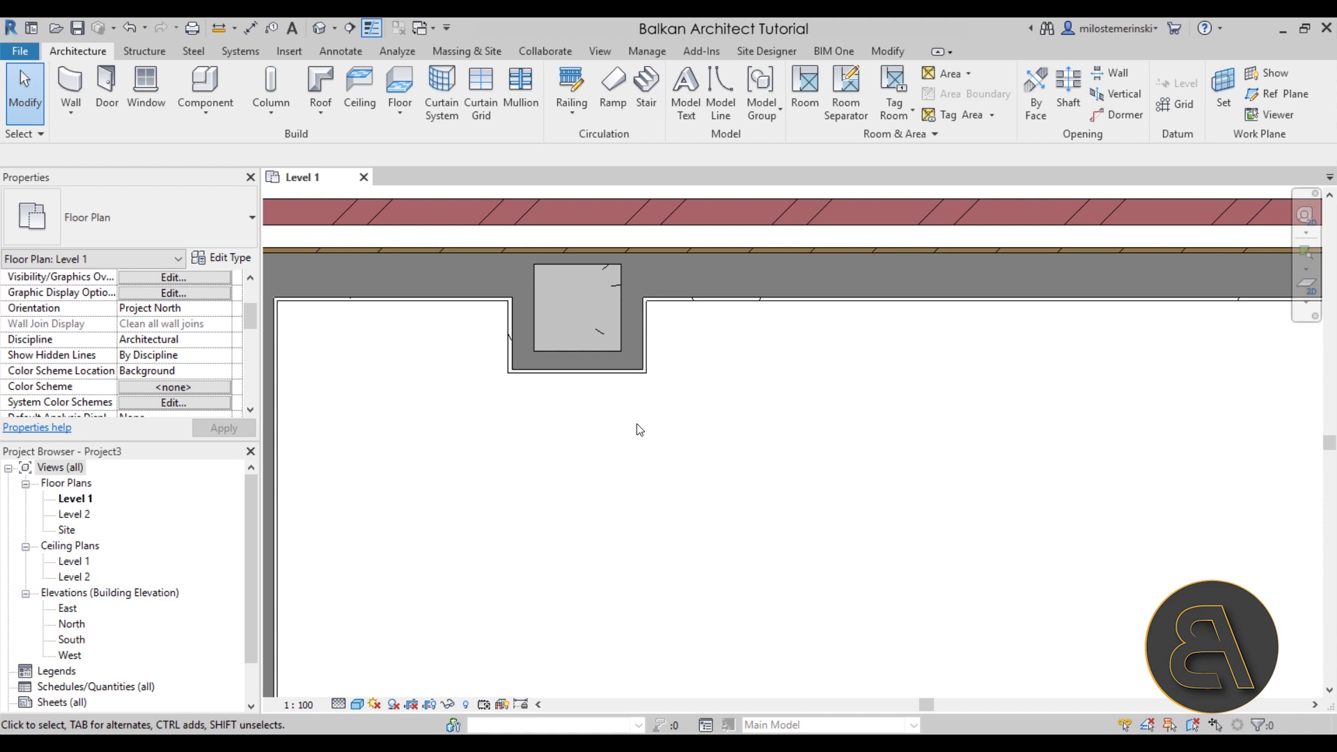
click(600, 358)
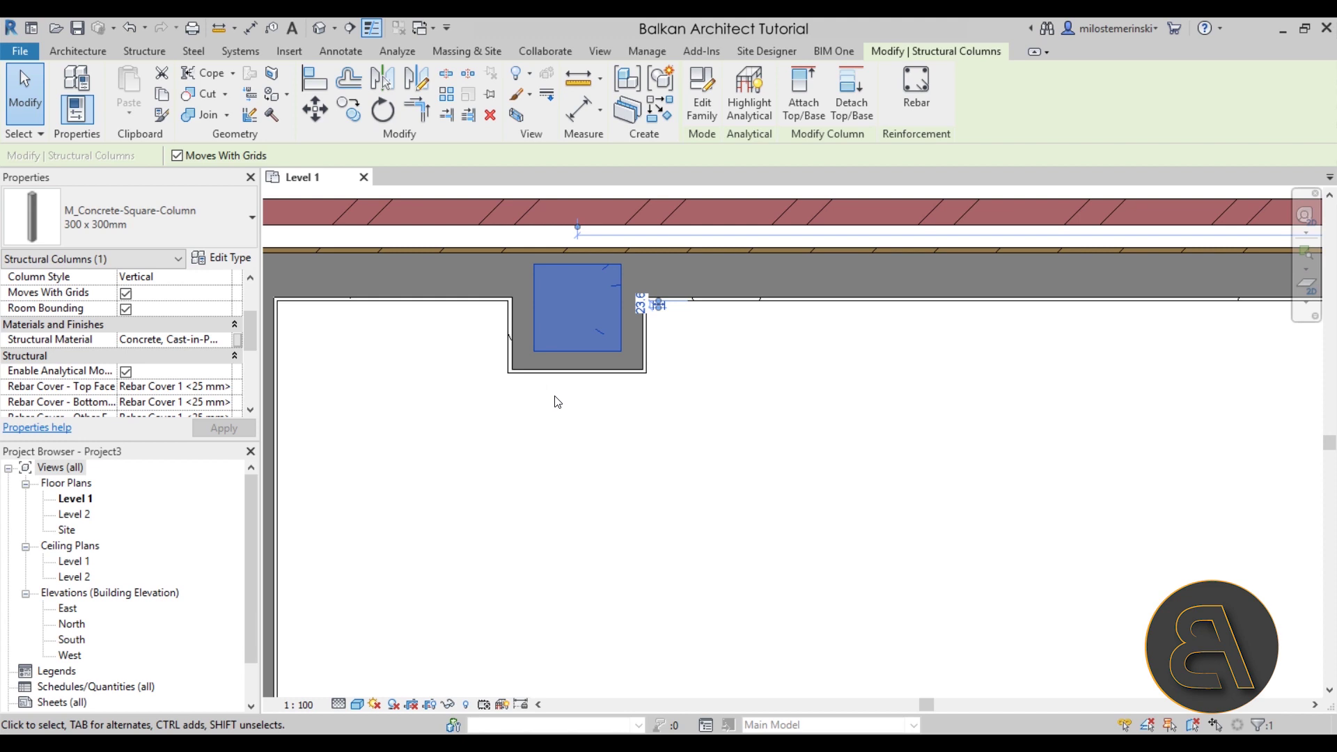
click(574, 375)
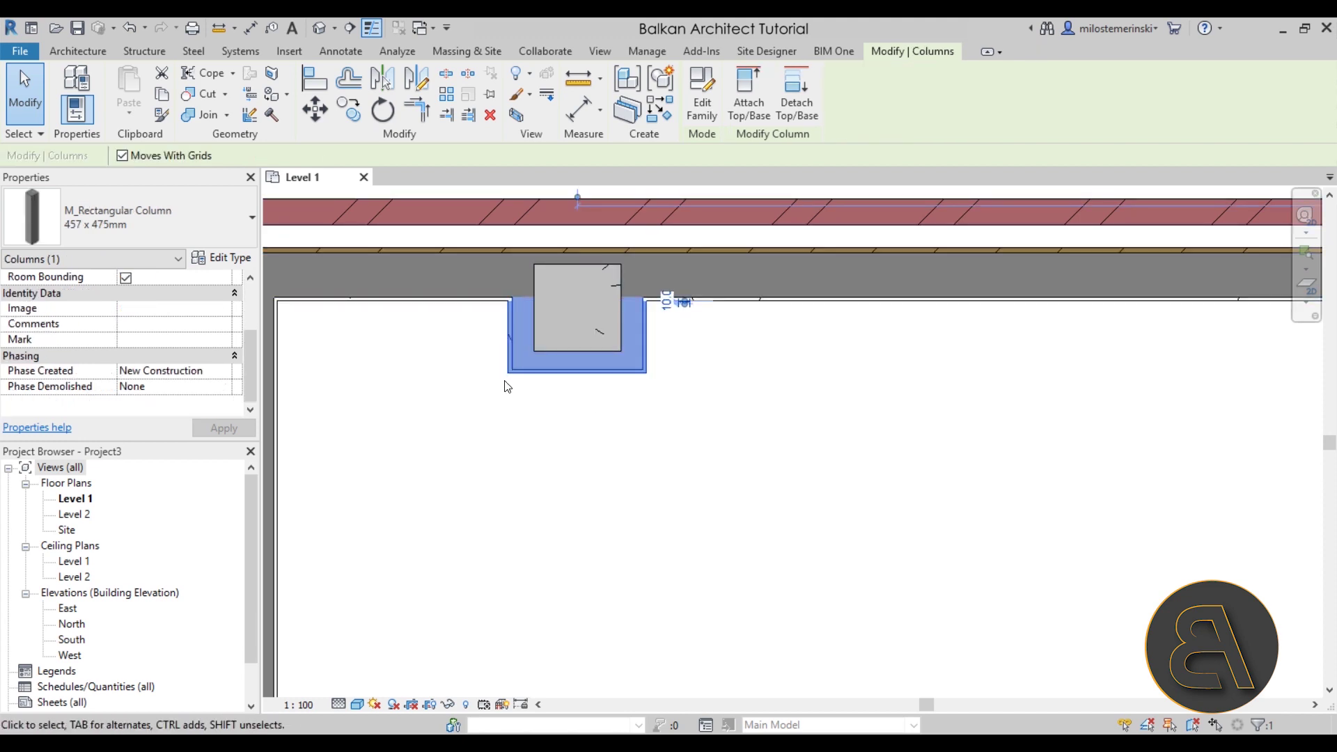
click(610, 351)
scroll(570, 287, up, 2)
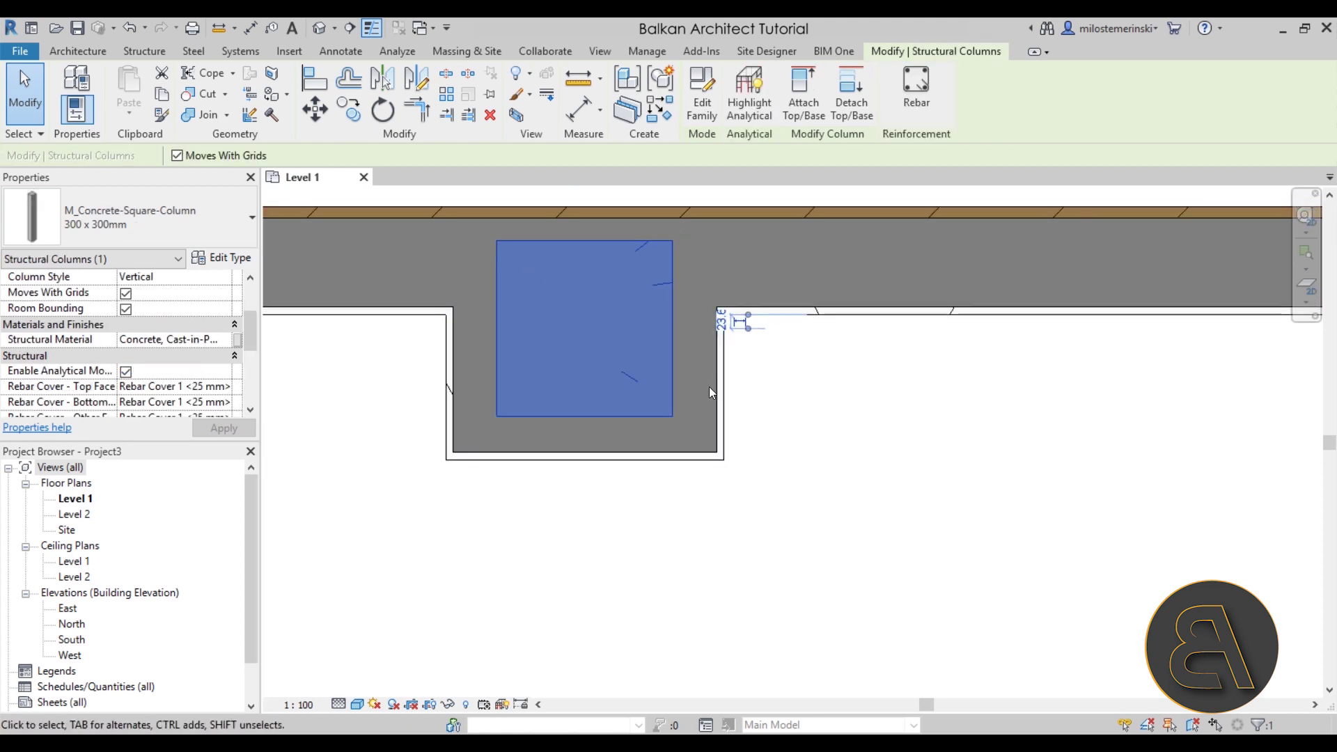
scroll(779, 440, down, 1)
click(783, 429)
scroll(786, 442, down, 2)
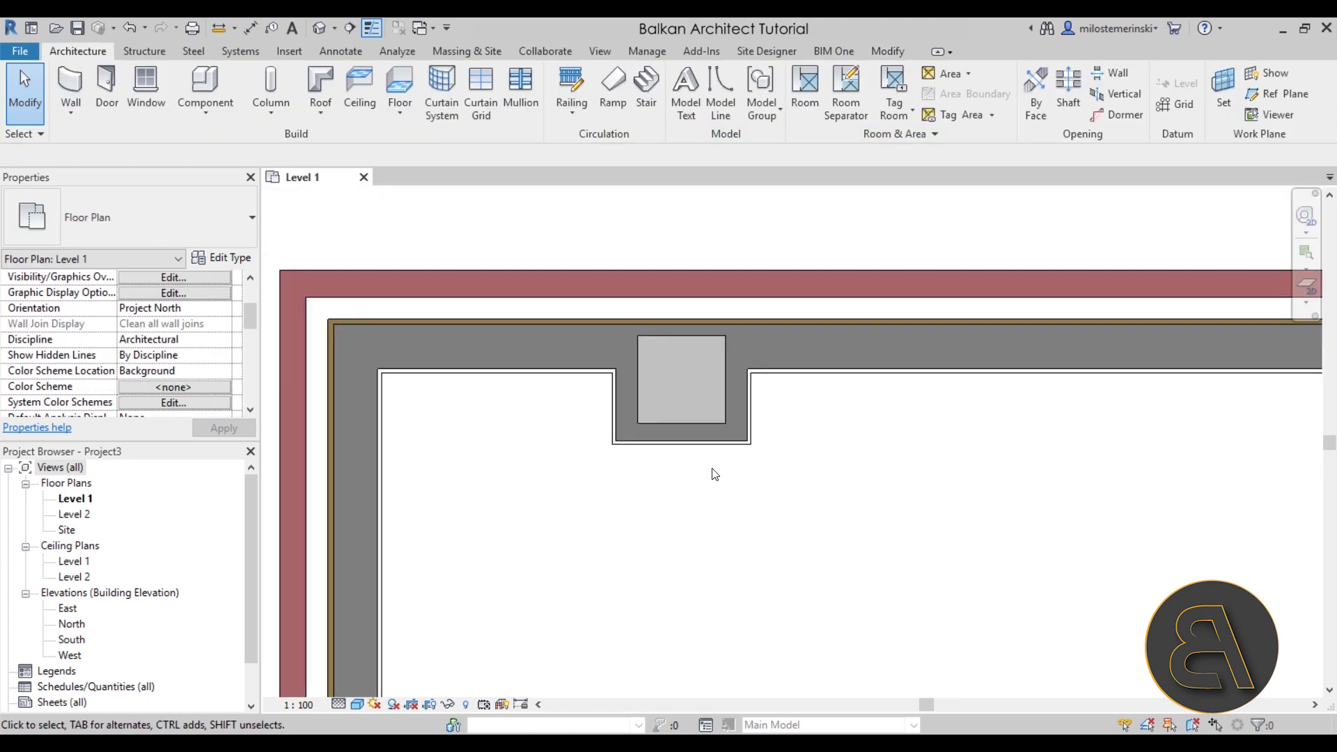
middle_drag(710, 468, 714, 354)
click(699, 380)
Drag the square concrete column into the top-left wall corner and turn off Thin Lines.
drag(729, 260, 369, 338)
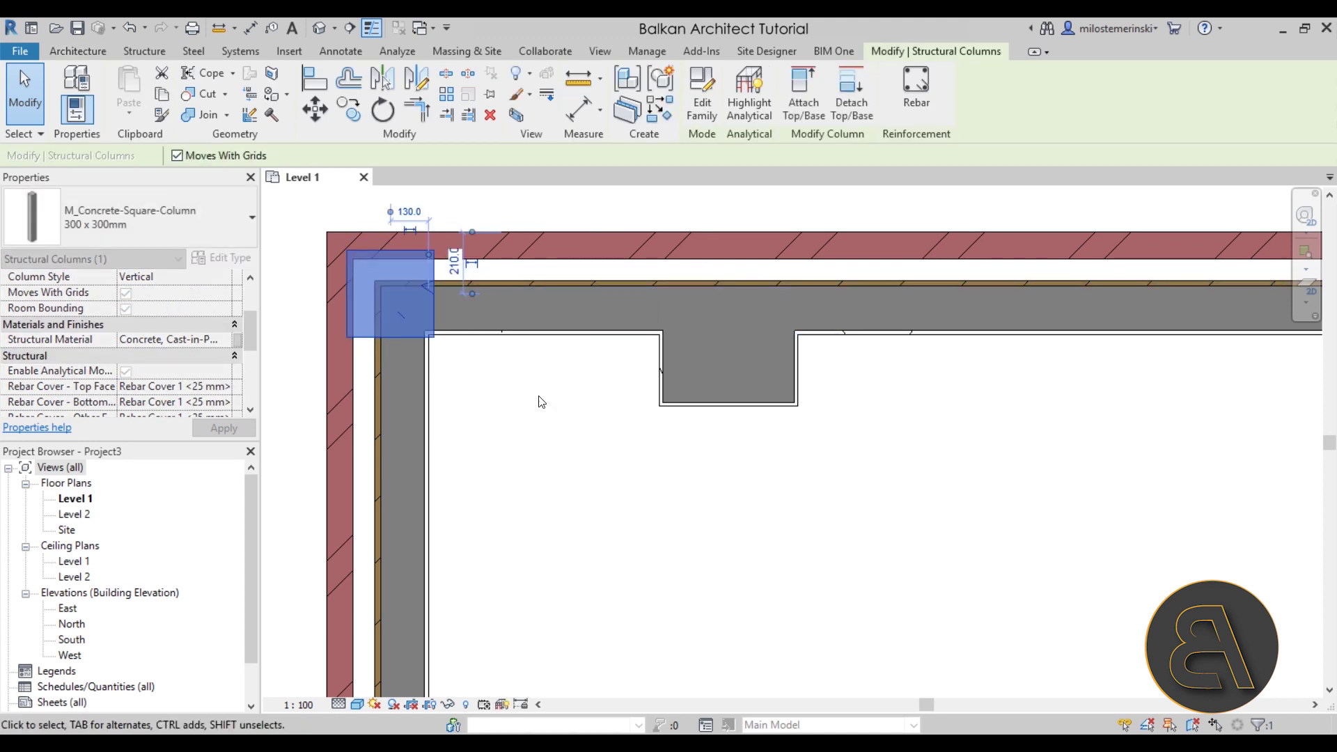
click(537, 397)
click(371, 27)
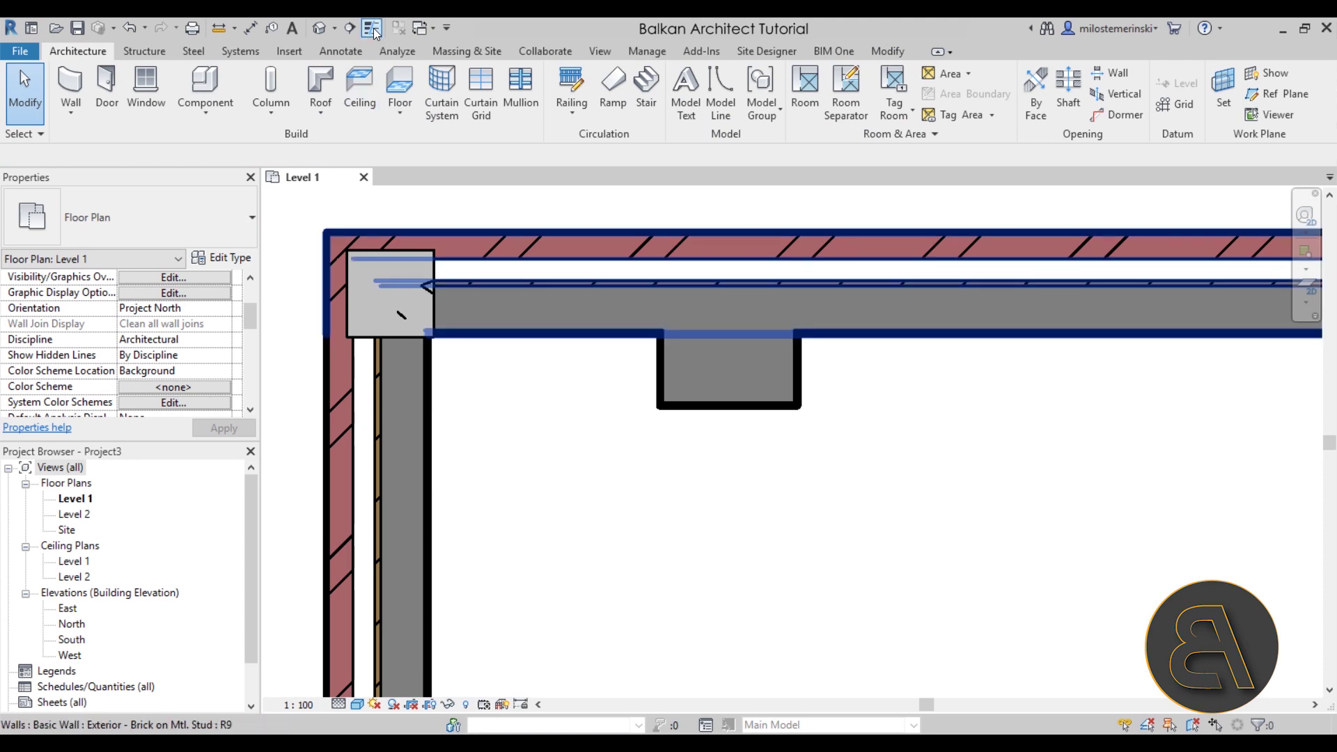
Inspect the corner column and left wall by selecting them, leaving the column type unchanged.
scroll(537, 421, up, 3)
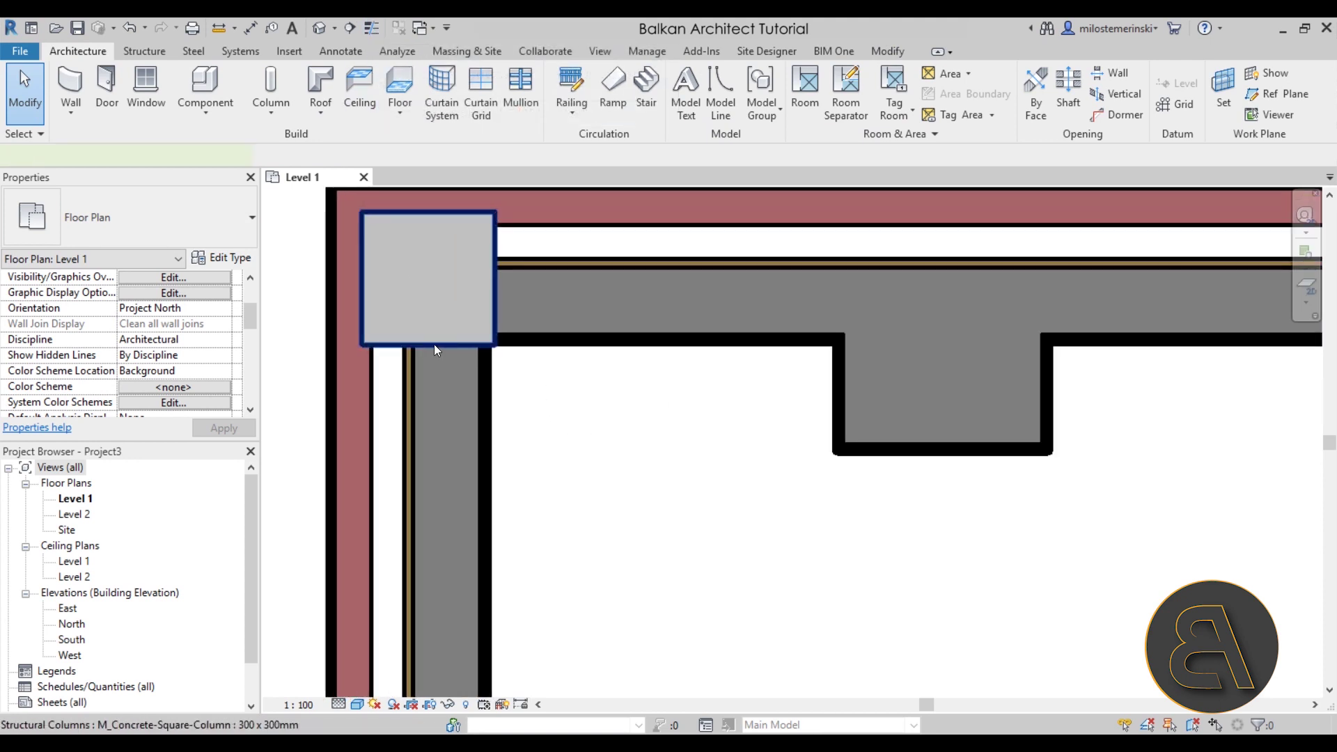
click(433, 349)
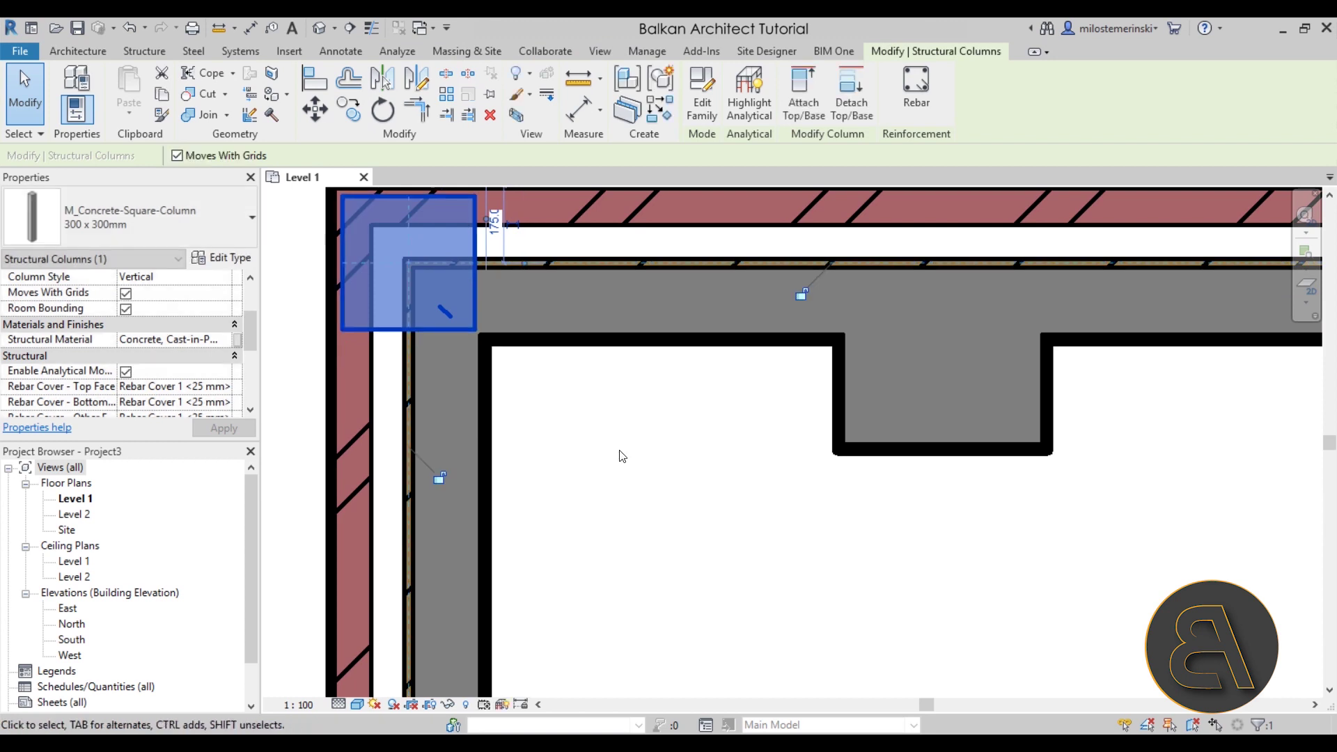
click(622, 456)
scroll(621, 456, down, 2)
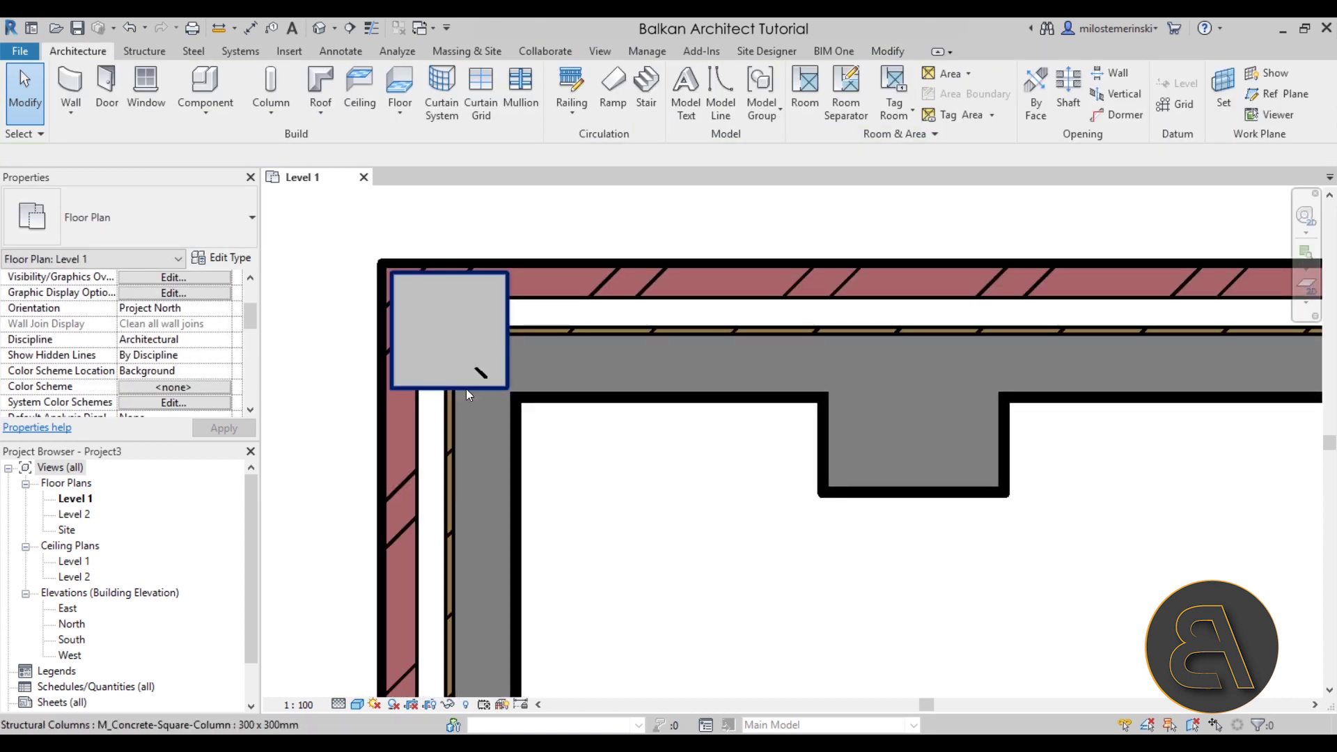
click(466, 390)
click(170, 237)
click(170, 236)
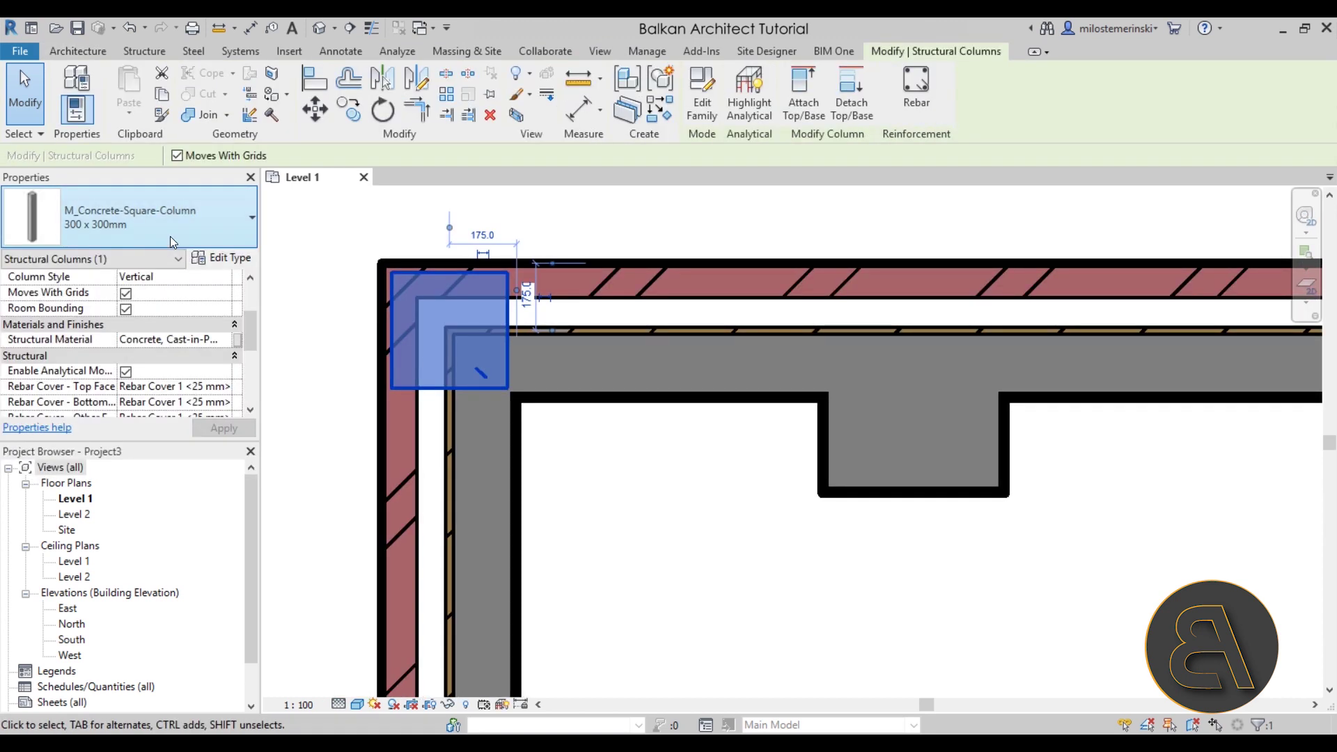
click(612, 531)
click(512, 450)
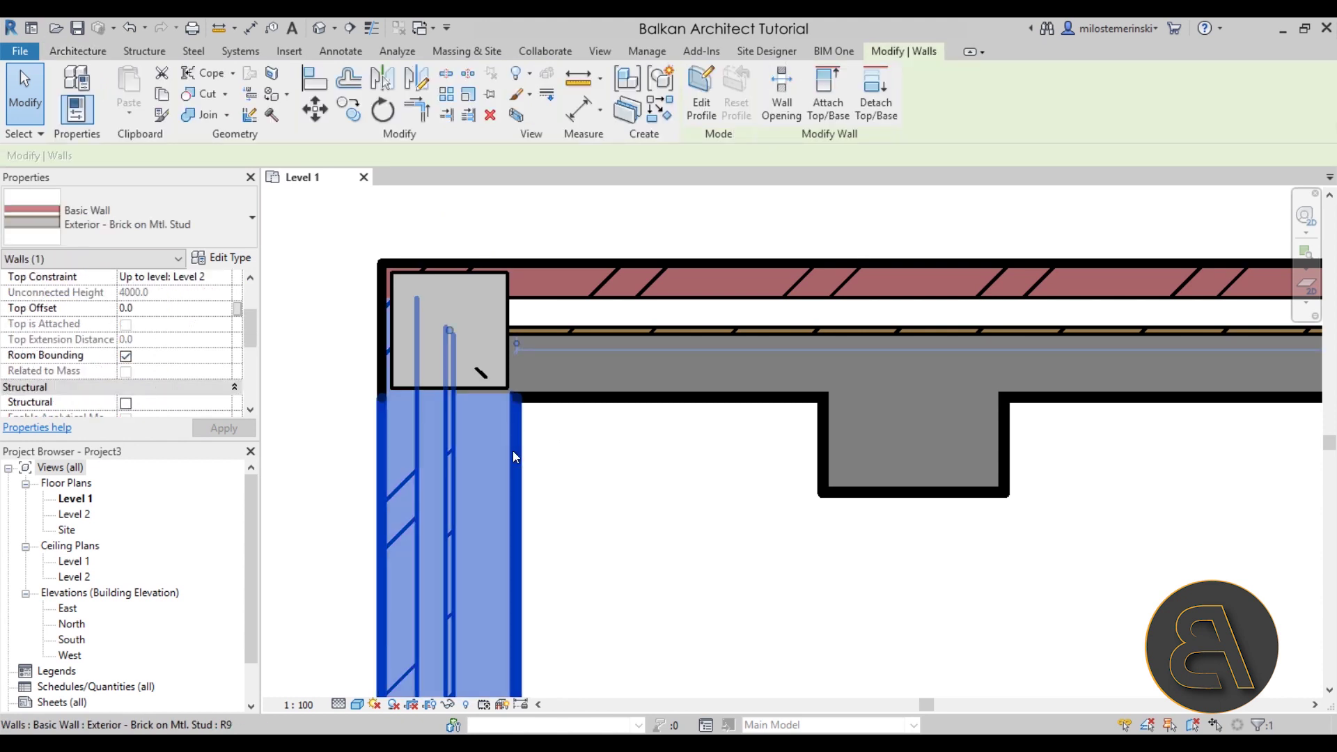
click(573, 464)
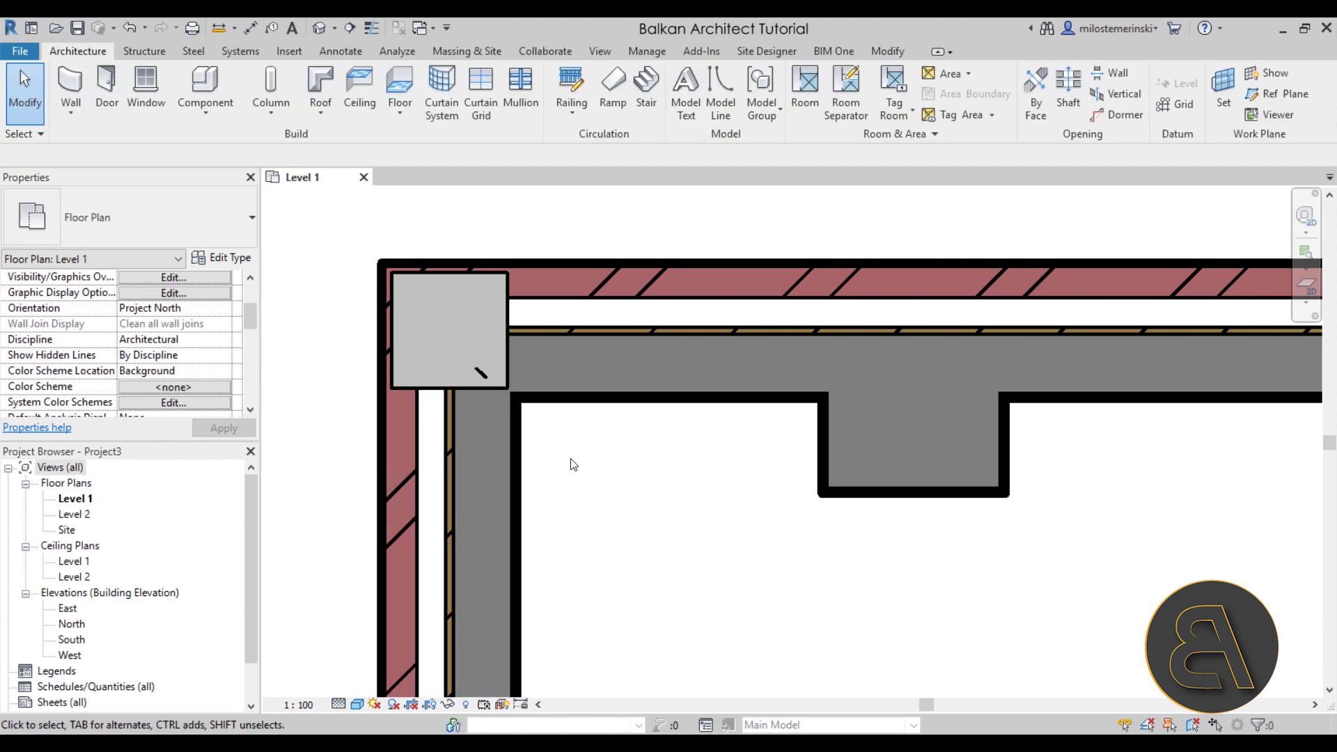
click(887, 52)
Join the corner column with the top wall, then try the left wall and choose Unjoin Elements on the warning.
click(207, 116)
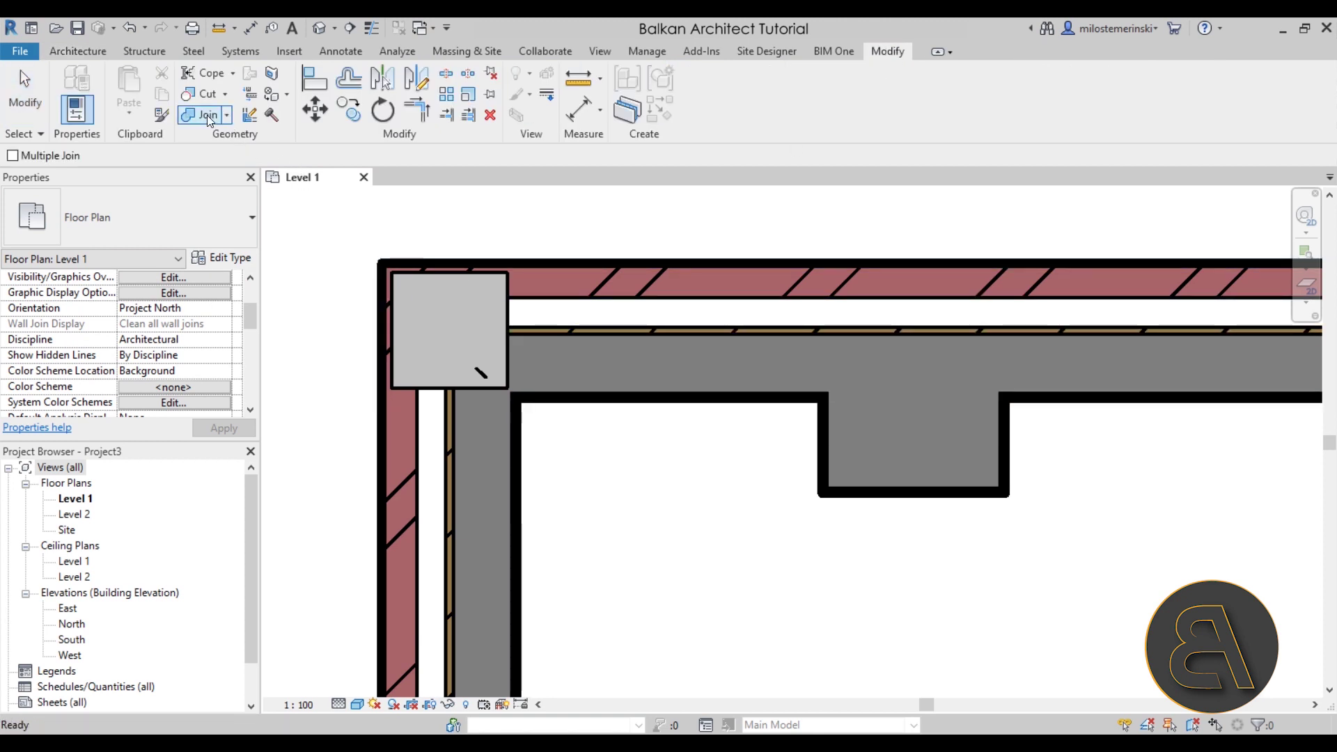
click(511, 310)
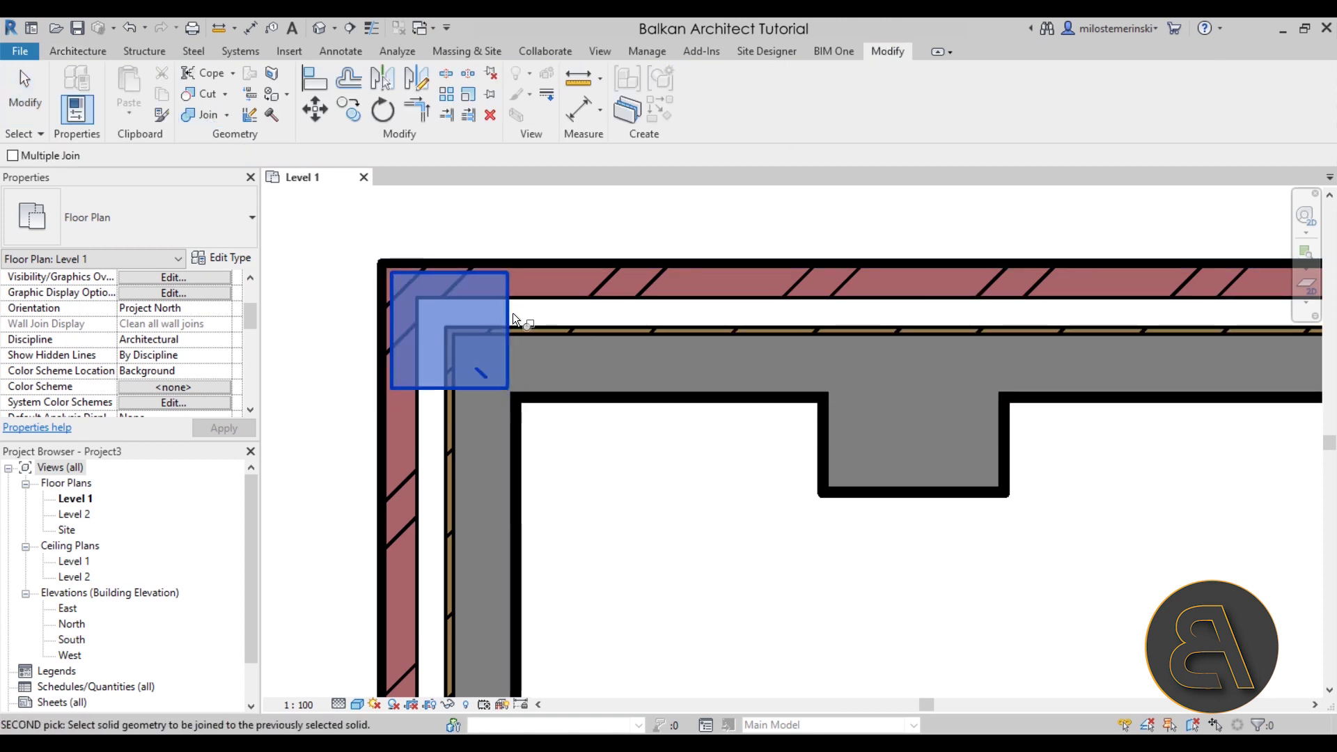
click(566, 398)
click(507, 388)
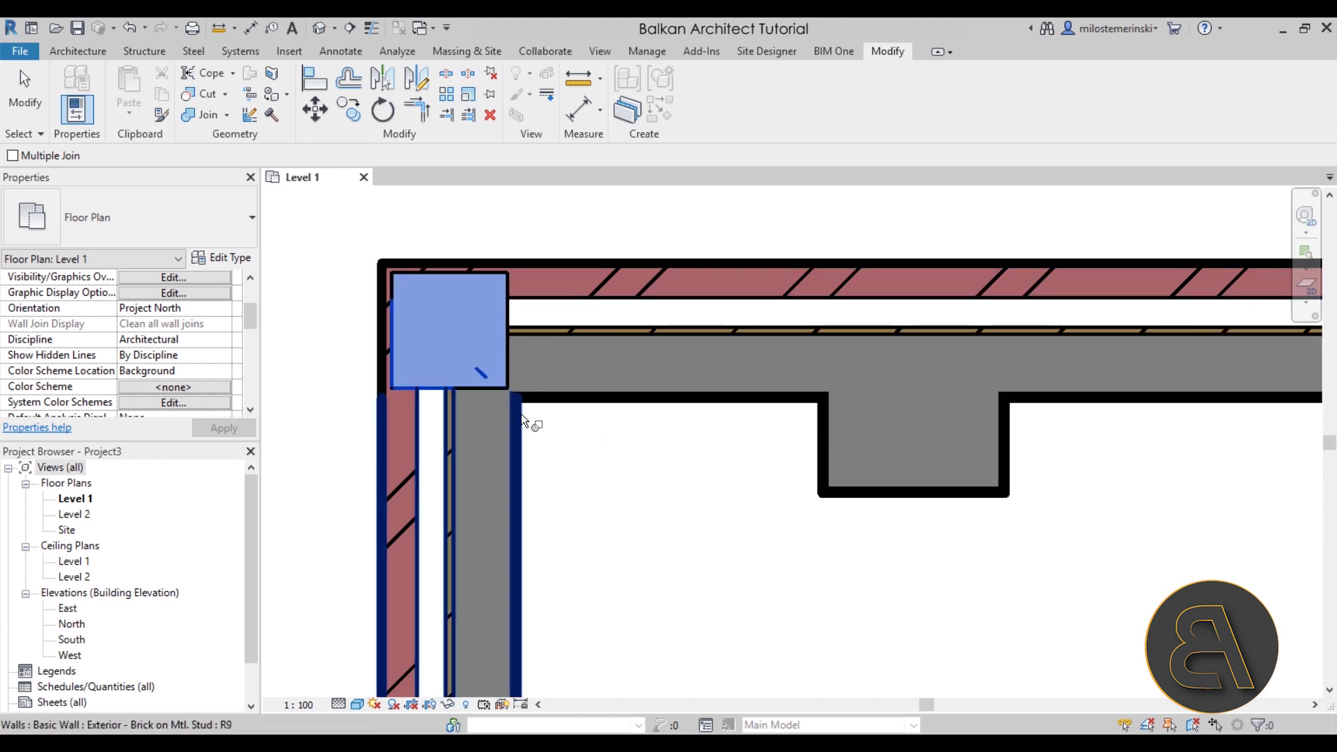
click(521, 414)
click(1025, 709)
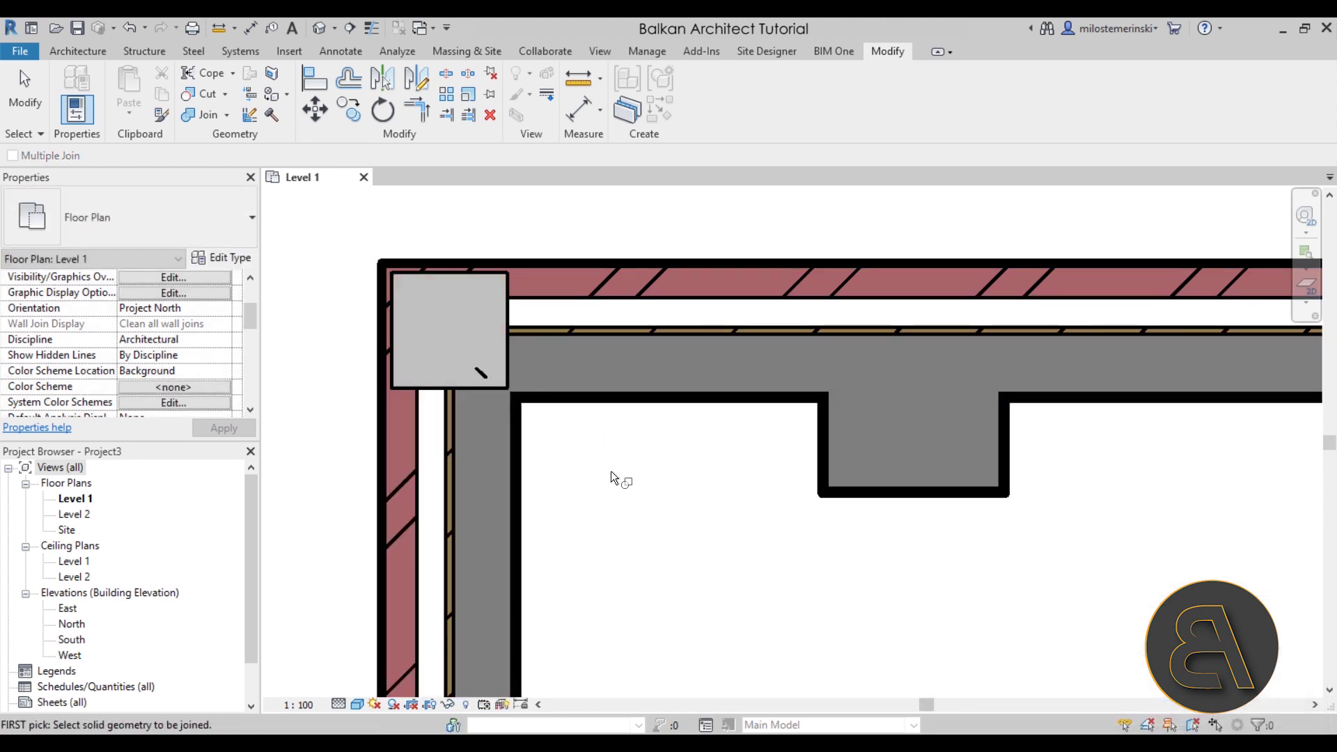
Repeat the joins between the column and the top and left walls, unjoining on the warning.
click(523, 394)
click(483, 386)
click(518, 430)
click(493, 387)
click(487, 387)
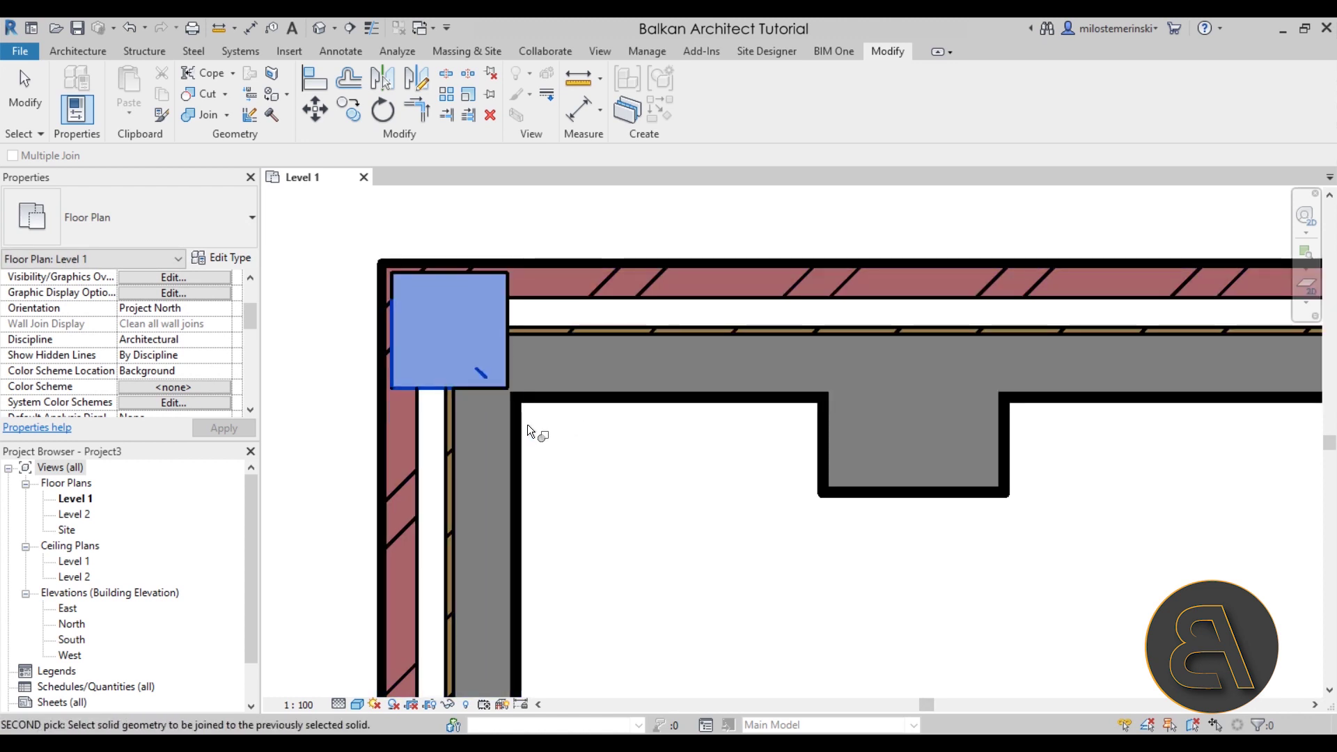
click(521, 425)
click(1000, 713)
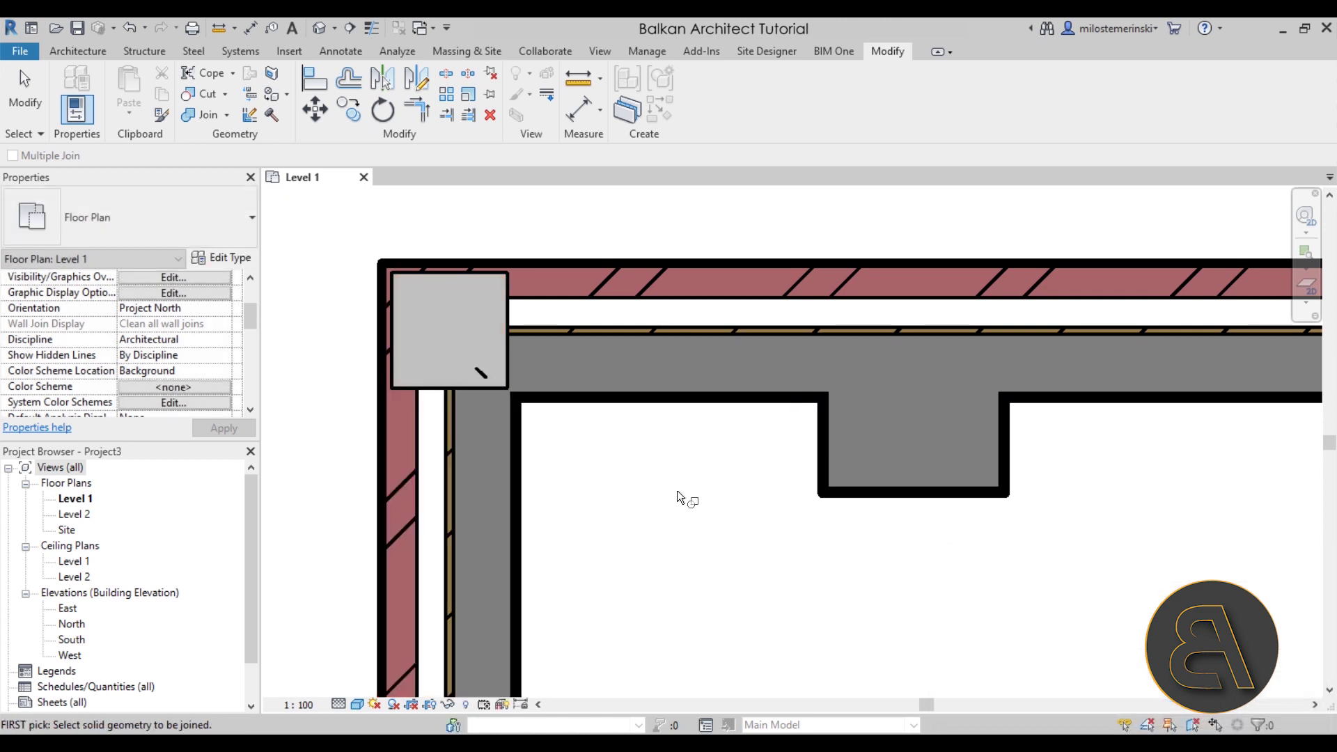
key(Escape)
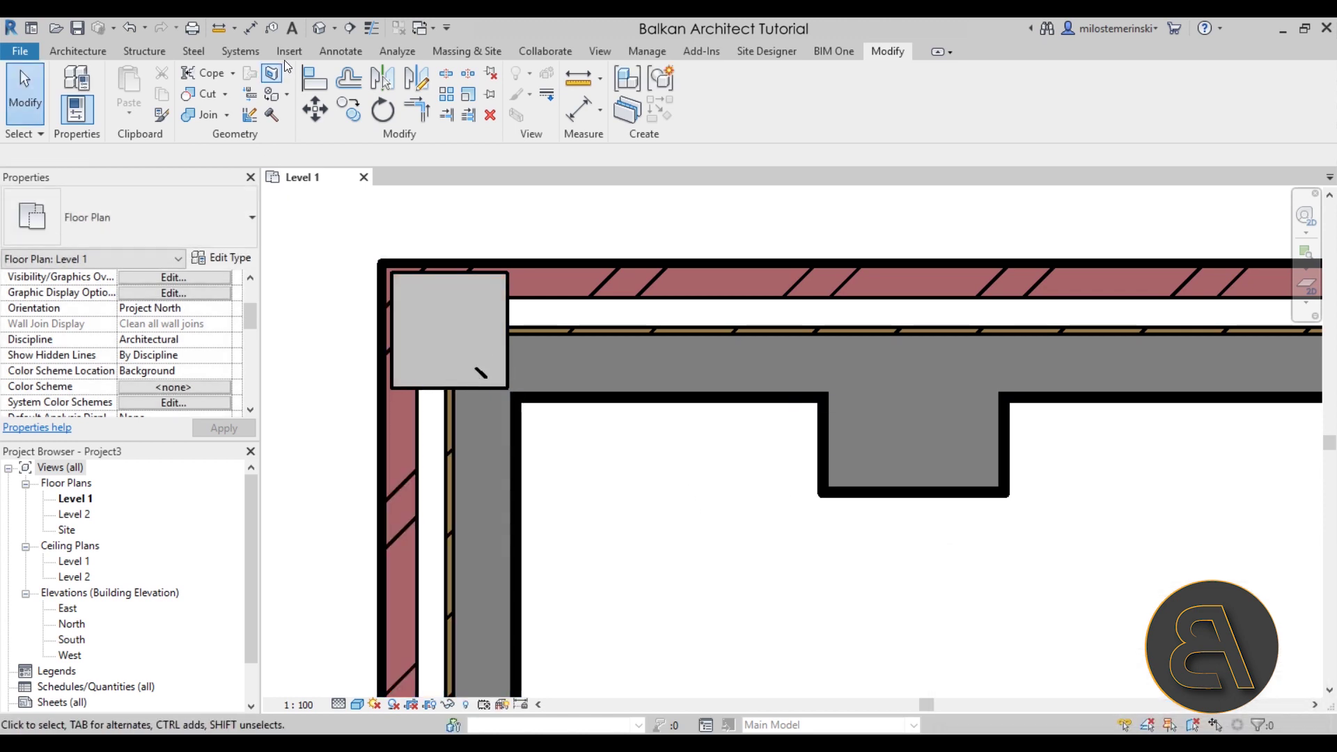
click(320, 32)
Temporarily hide the corner concrete column in the 3D view.
scroll(761, 474, up, 6)
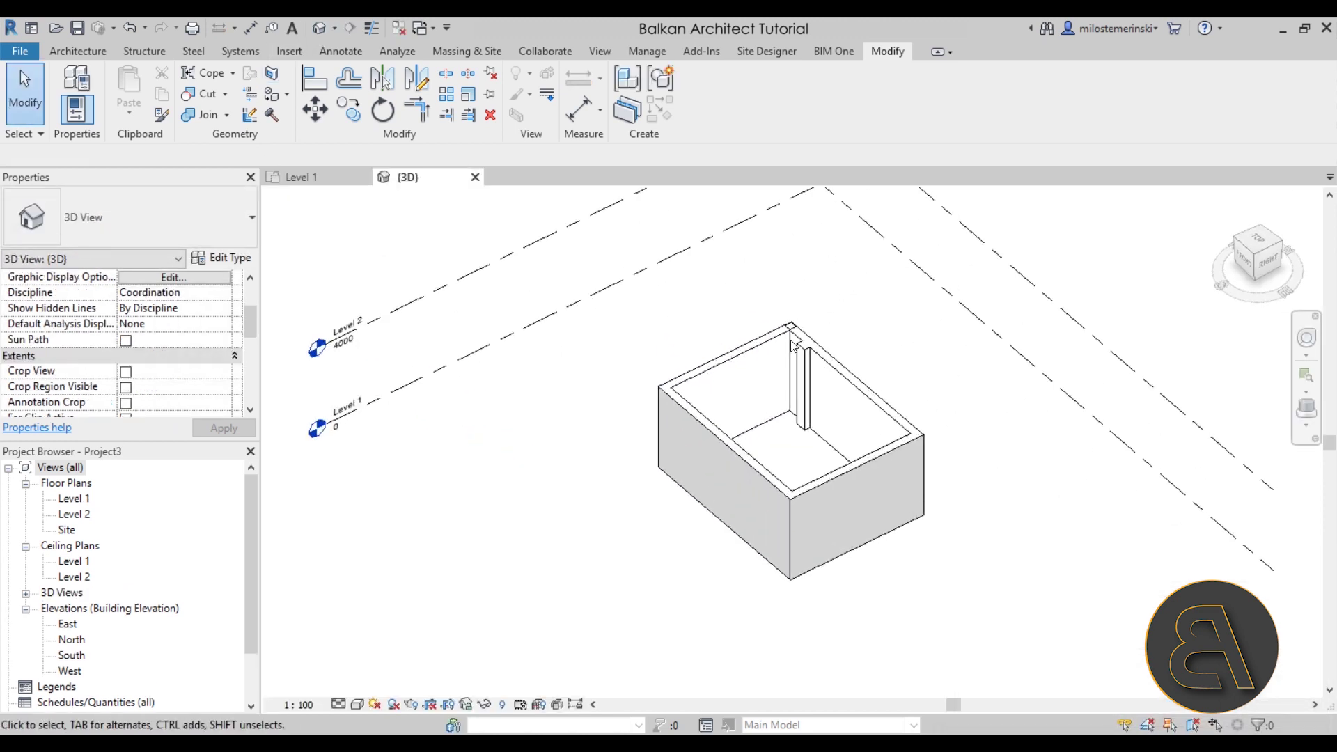
click(830, 324)
shift+middle_drag(830, 324, 740, 322)
key(Escape)
click(781, 316)
scroll(740, 322, up, 2)
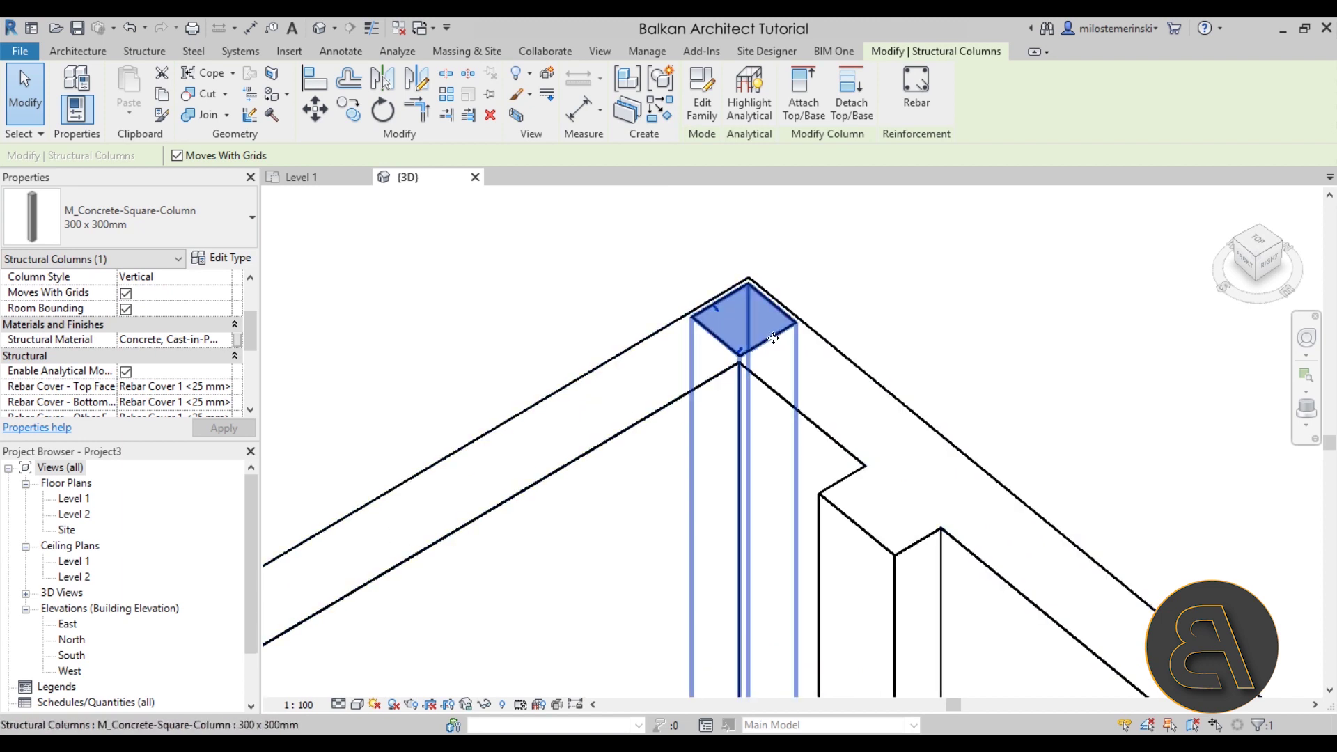
click(490, 700)
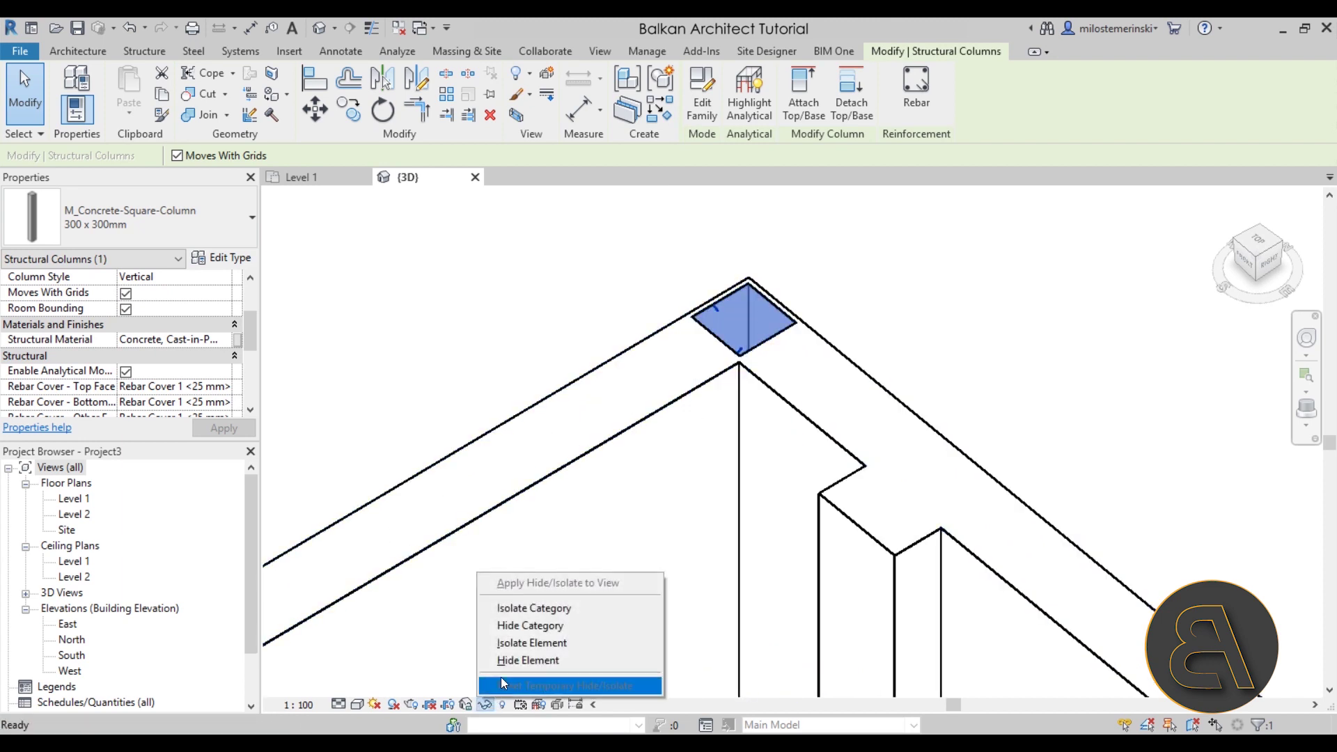
click(550, 661)
Temporarily hide the rectangular column beside the wall as well.
shift+middle_drag(655, 343, 709, 462)
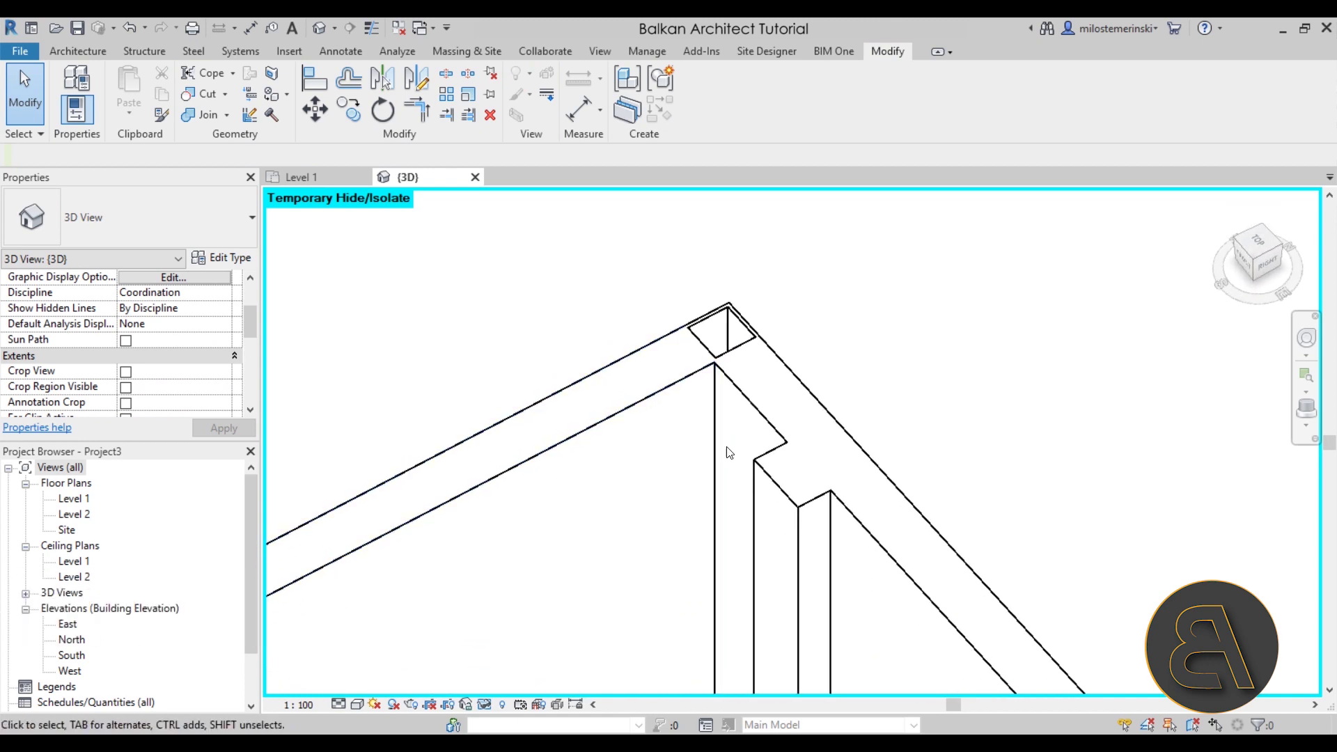
click(756, 487)
scroll(700, 363, down, 2)
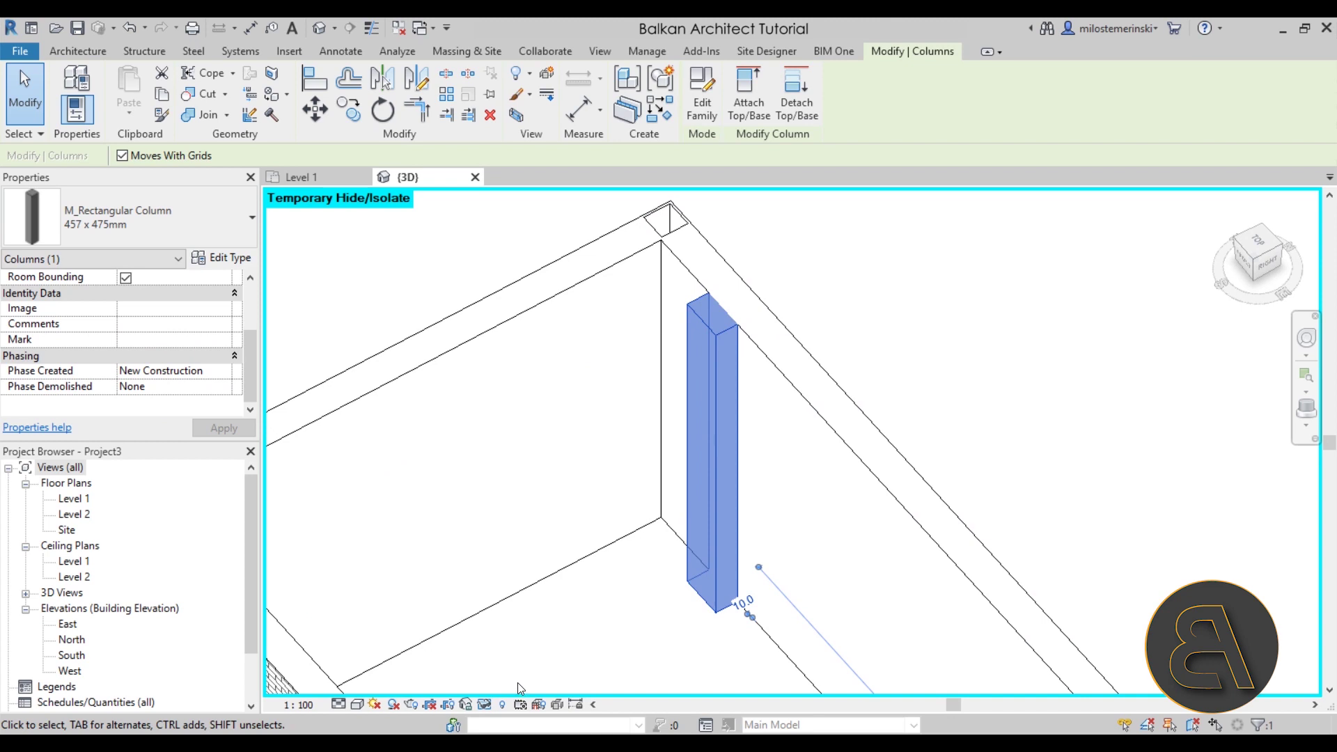
click(486, 704)
click(523, 656)
Orbit and zoom around the bare wall corner to inspect it.
shift+middle_drag(585, 622, 594, 499)
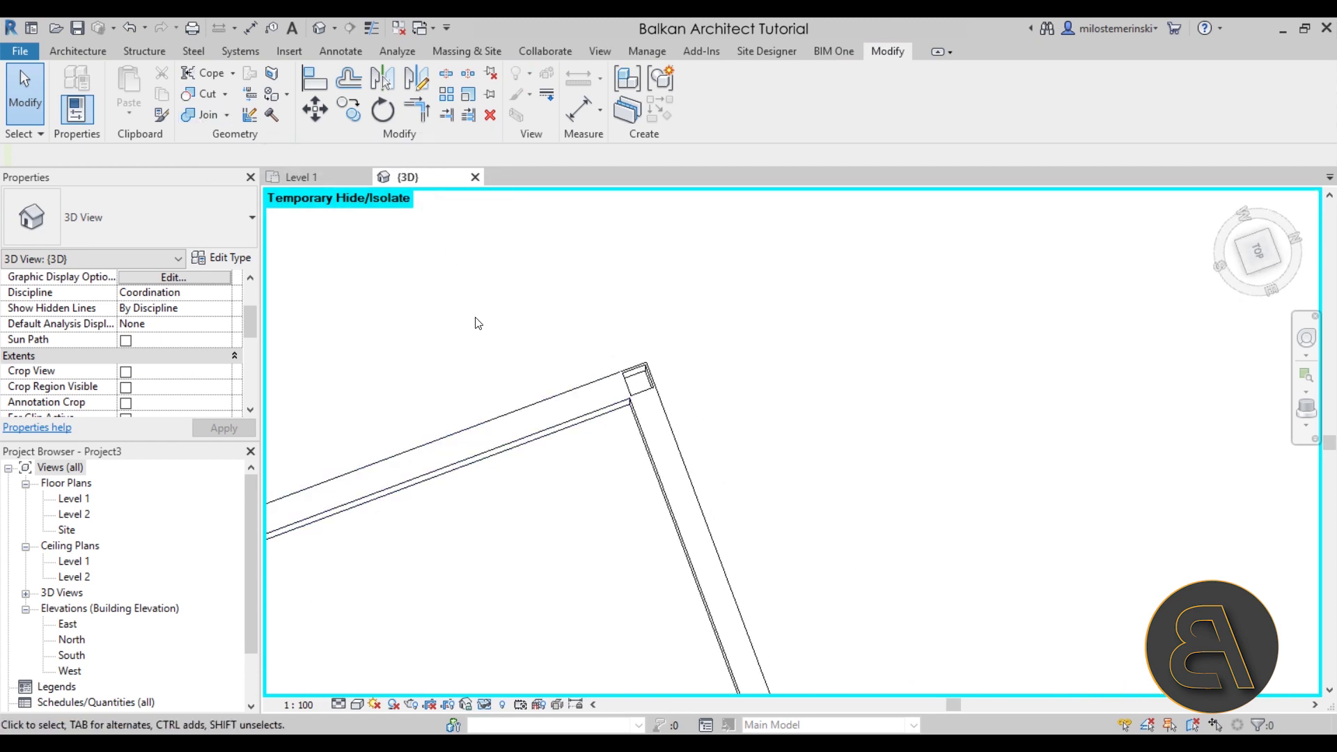
scroll(602, 344, up, 3)
scroll(640, 382, up, 2)
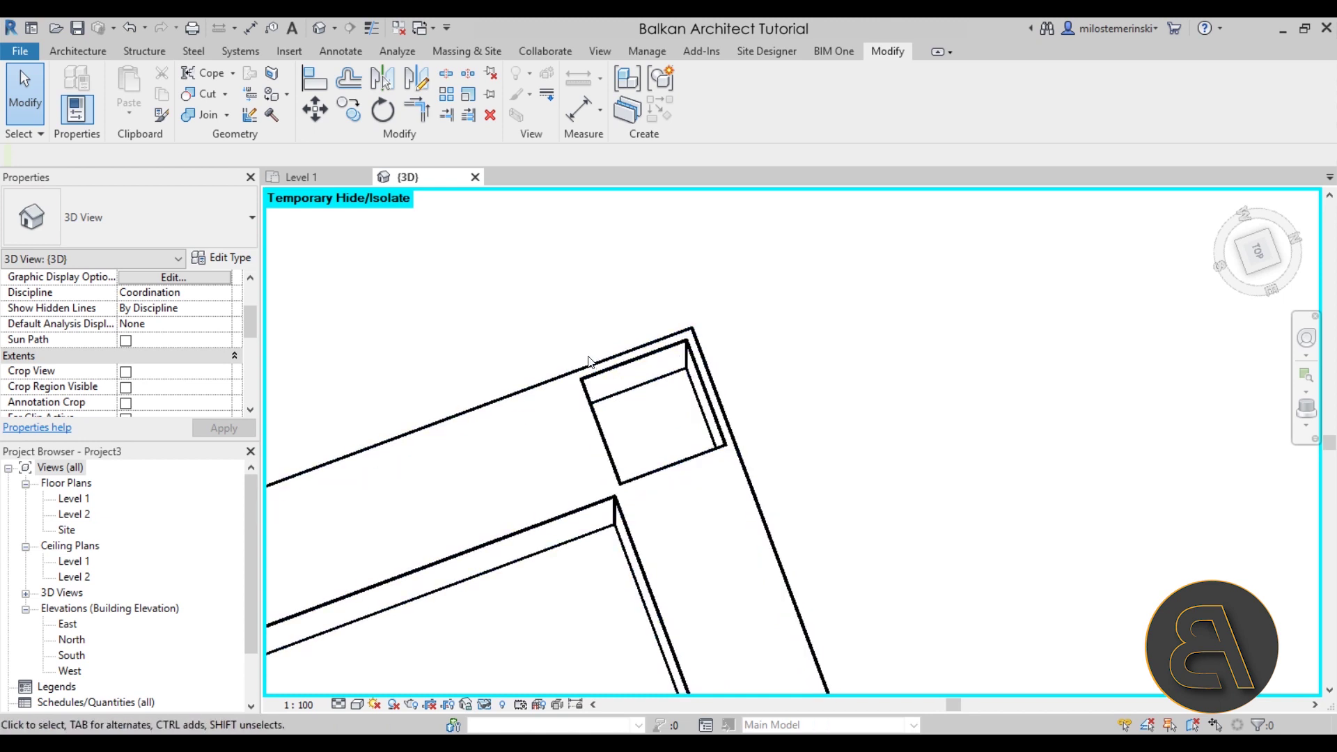
scroll(623, 360, down, 2)
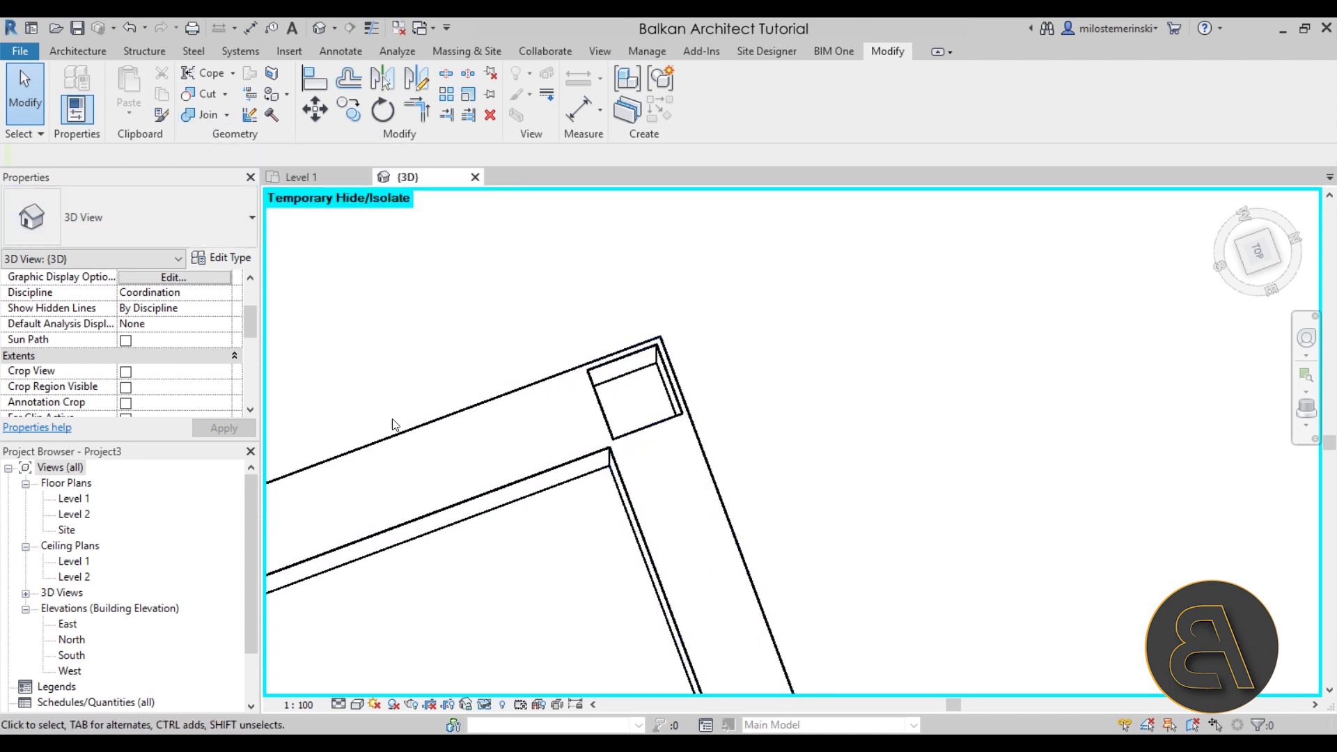
shift+middle_drag(654, 314, 754, 447)
click(487, 706)
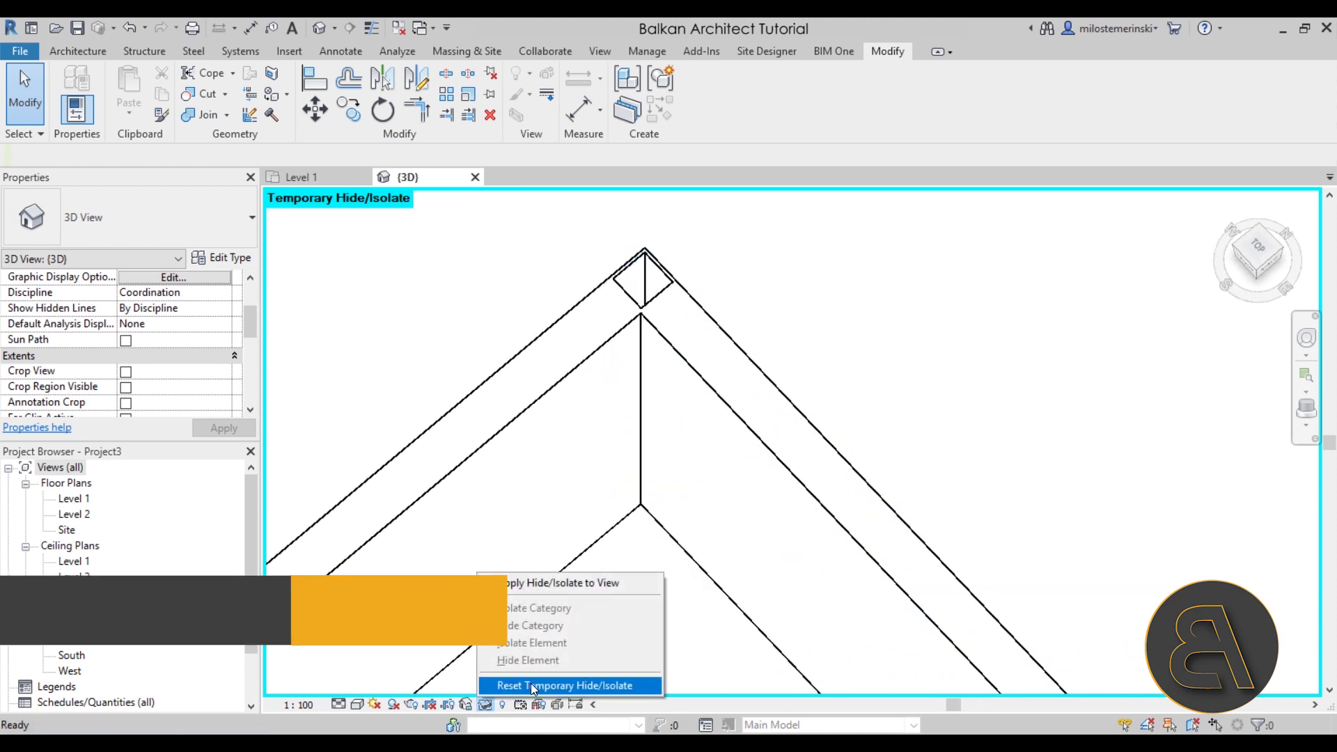
Reset the temporary hide and drag the concrete column from the corner onto the top wall's pilaster.
click(530, 685)
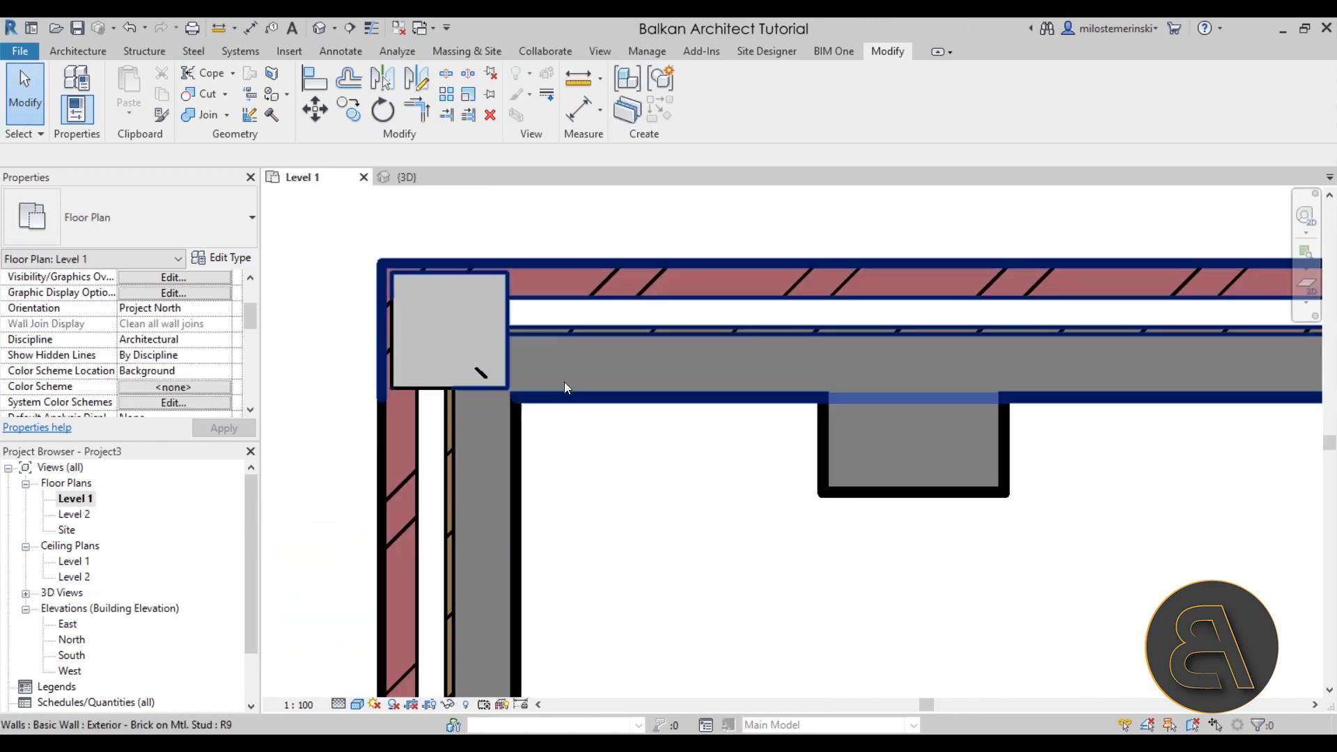
scroll(566, 388, down, 2)
scroll(655, 515, down, 1)
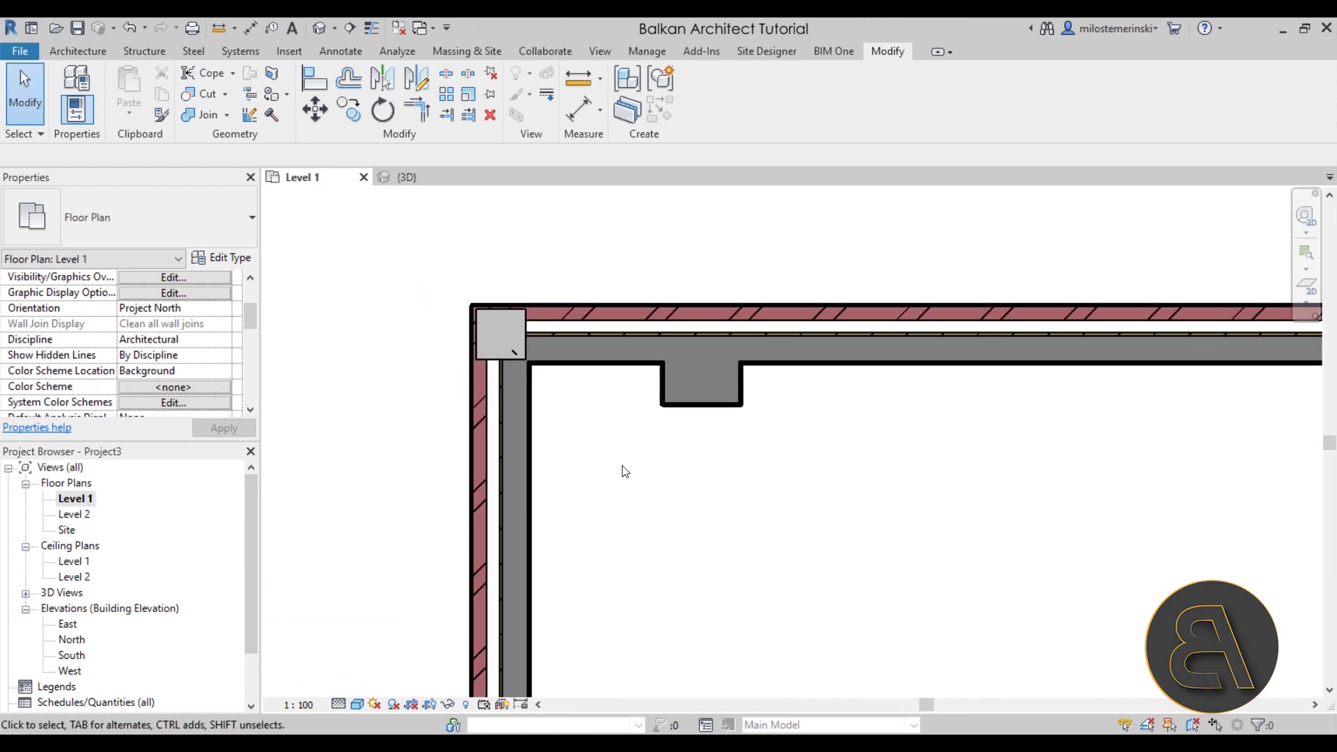
click(502, 345)
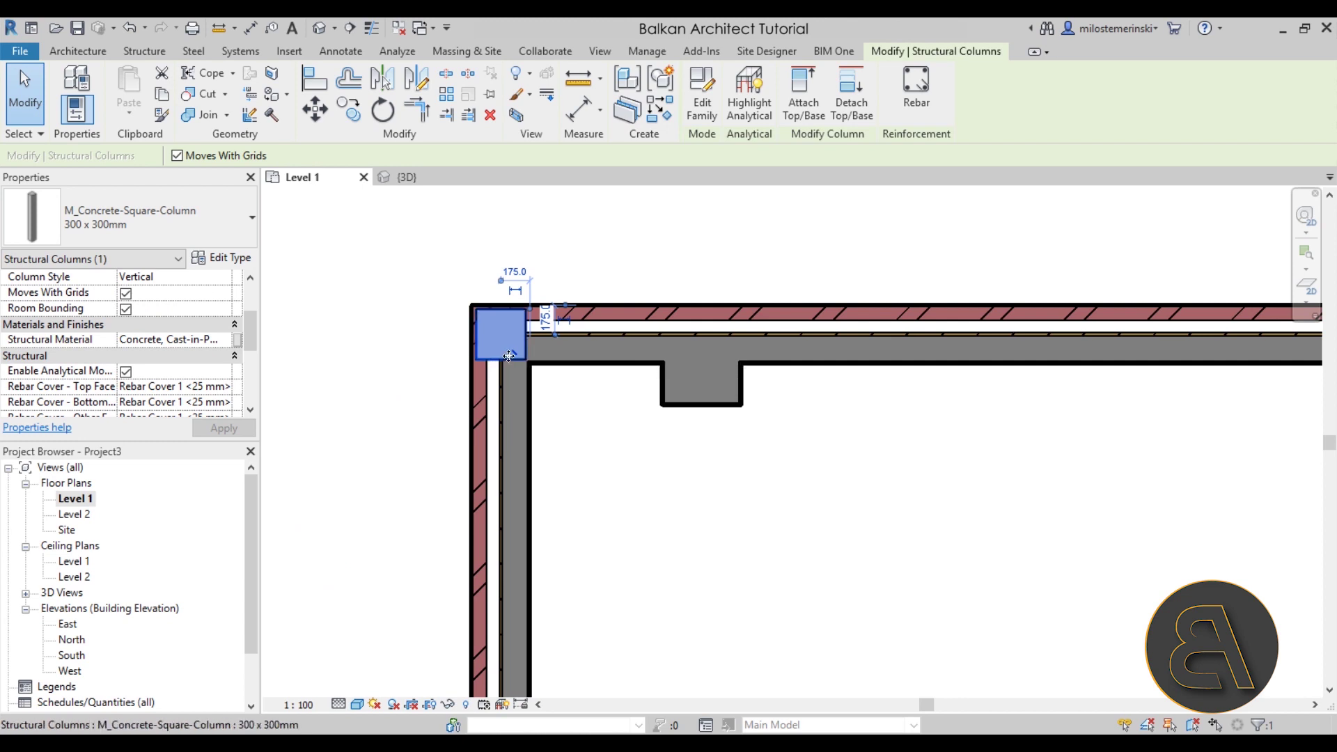
drag(517, 357, 729, 358)
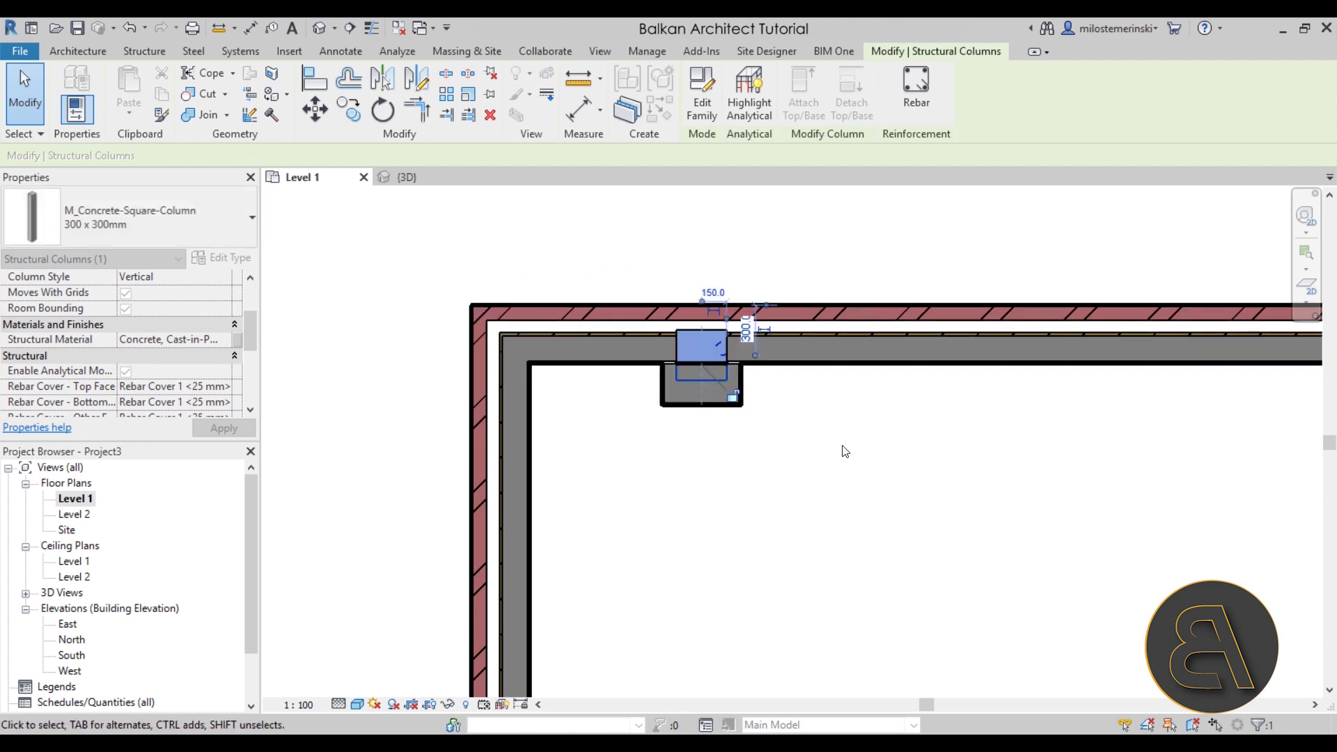
scroll(728, 358, up, 3)
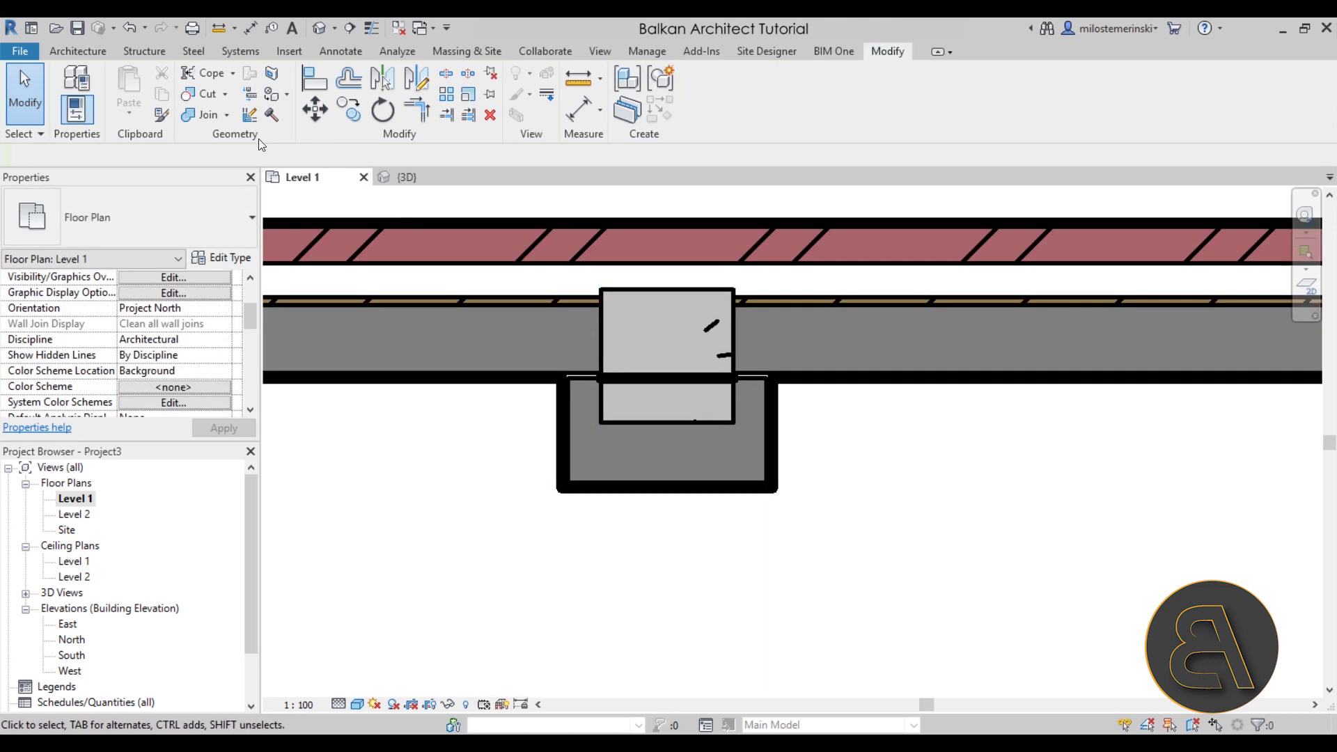
Join the pilaster's geometry with the concrete column sitting inside it.
click(200, 117)
click(557, 414)
click(633, 417)
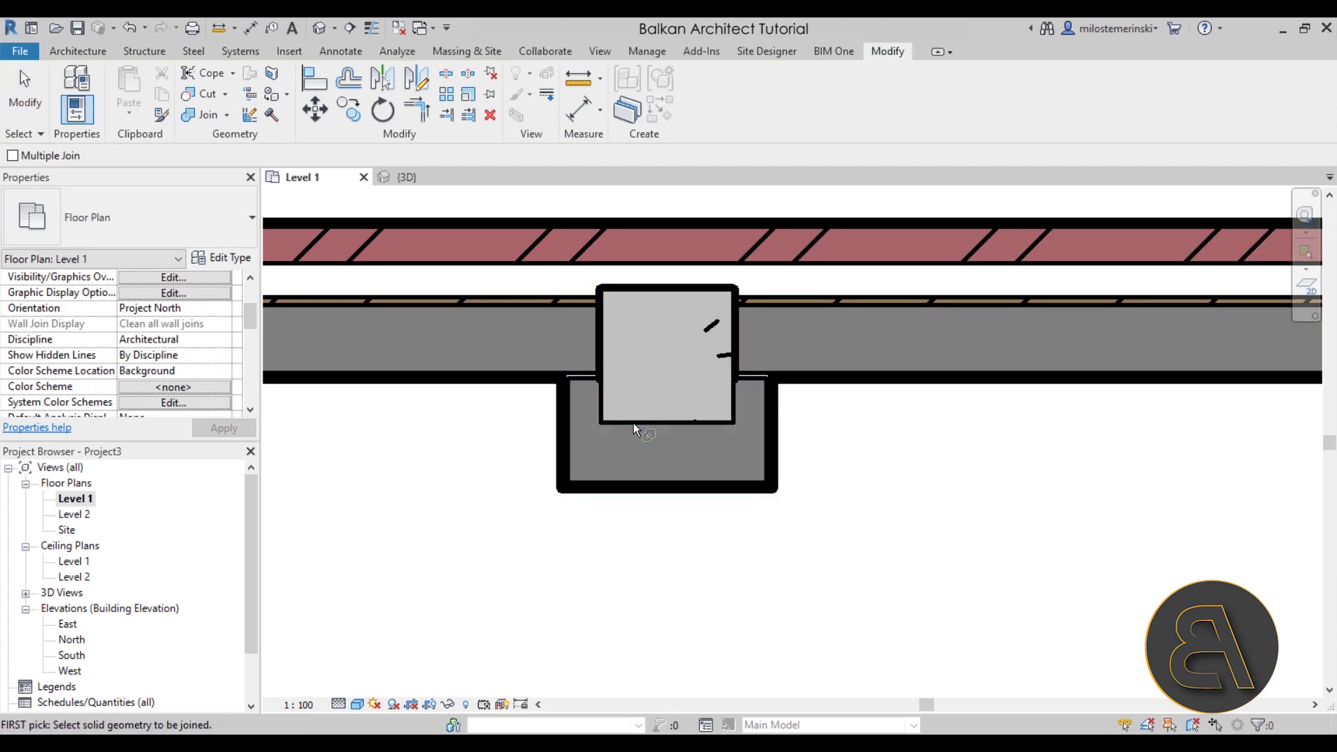
scroll(642, 431, down, 3)
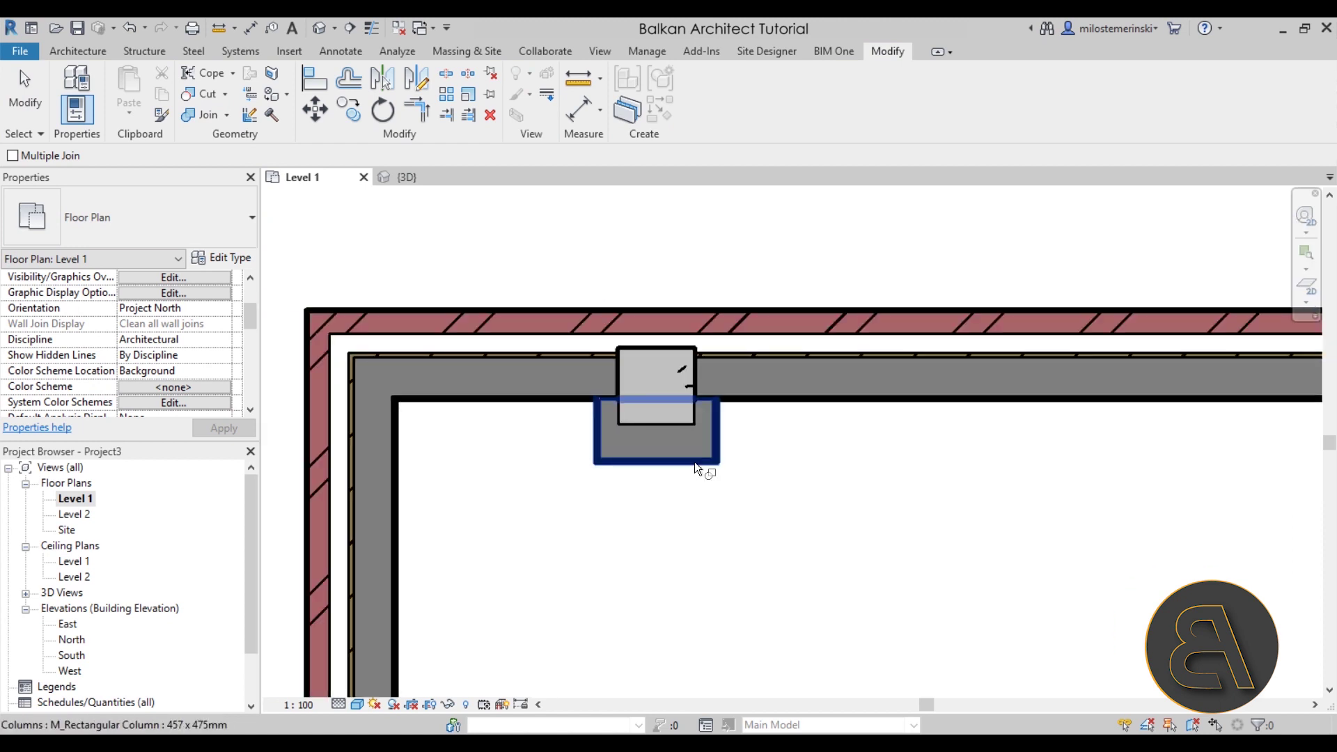
key(Escape)
middle_drag(700, 222, 665, 268)
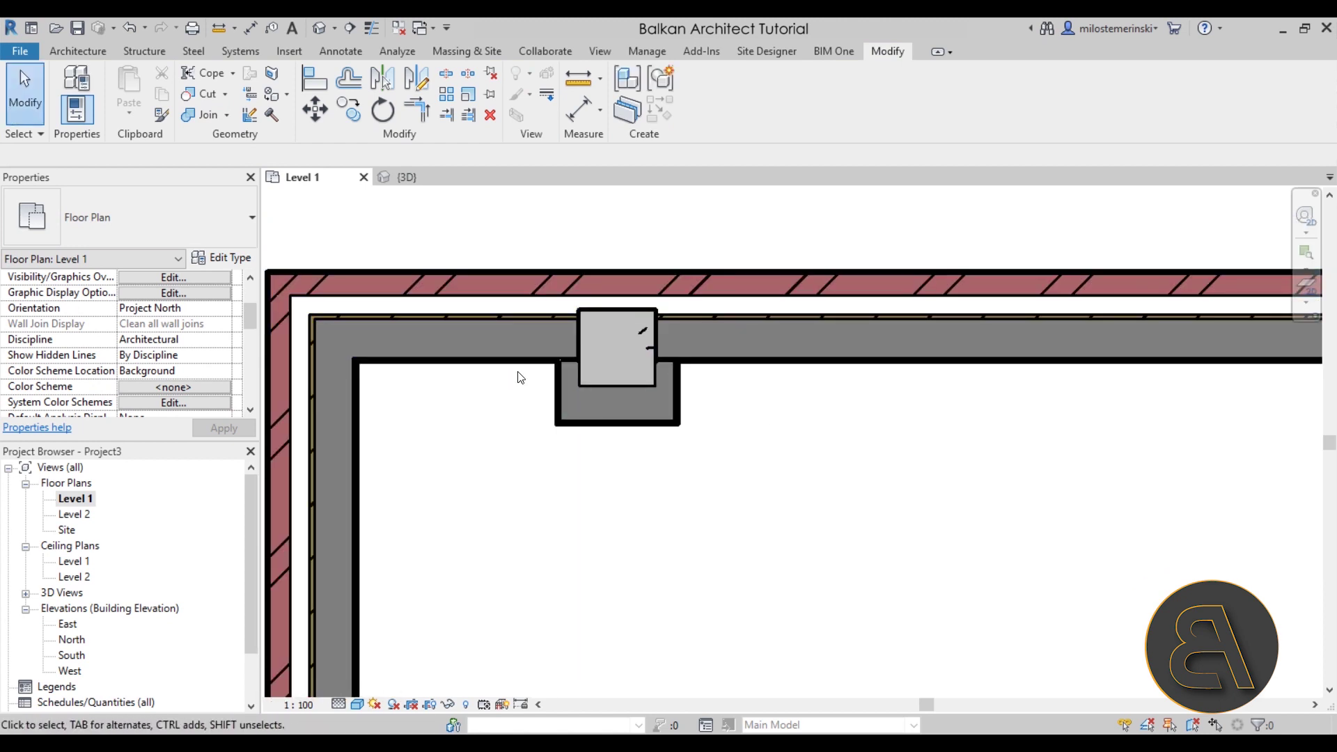
Join the concrete column with the top wall's bump as well.
click(185, 115)
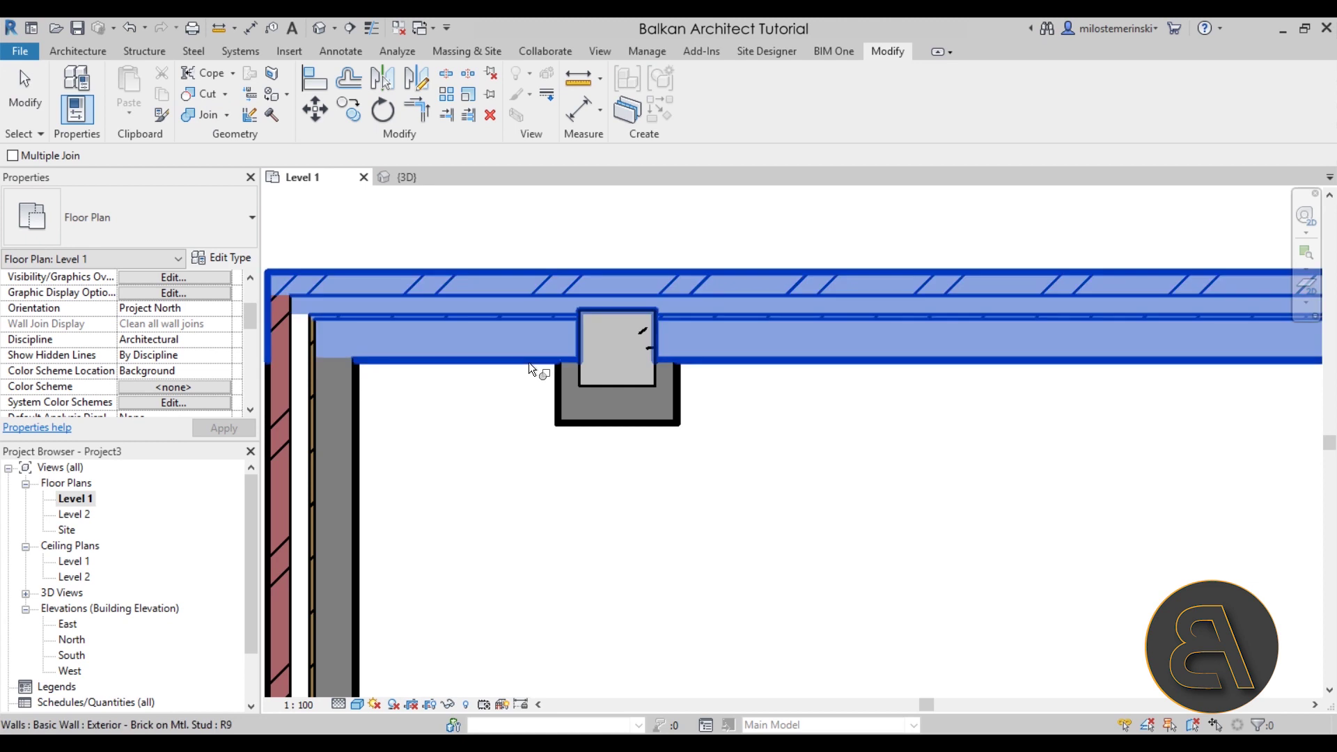
click(592, 367)
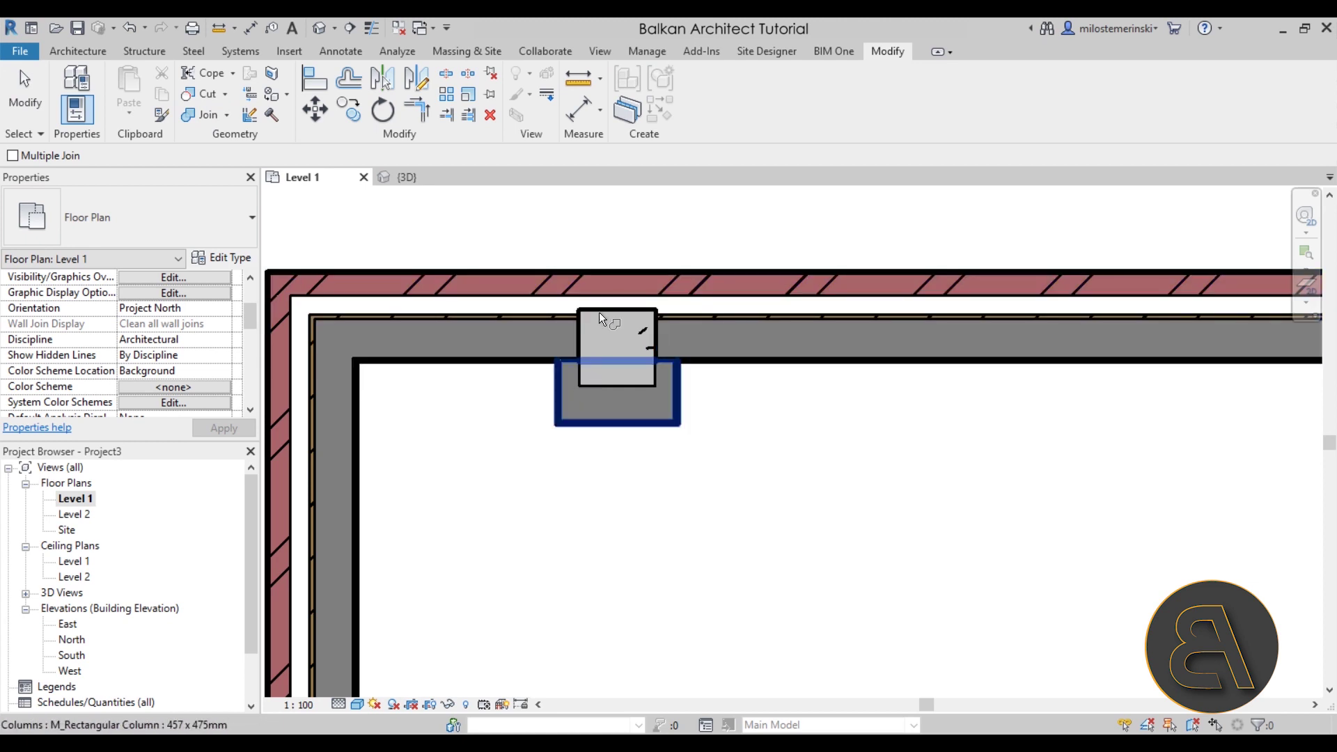
click(588, 369)
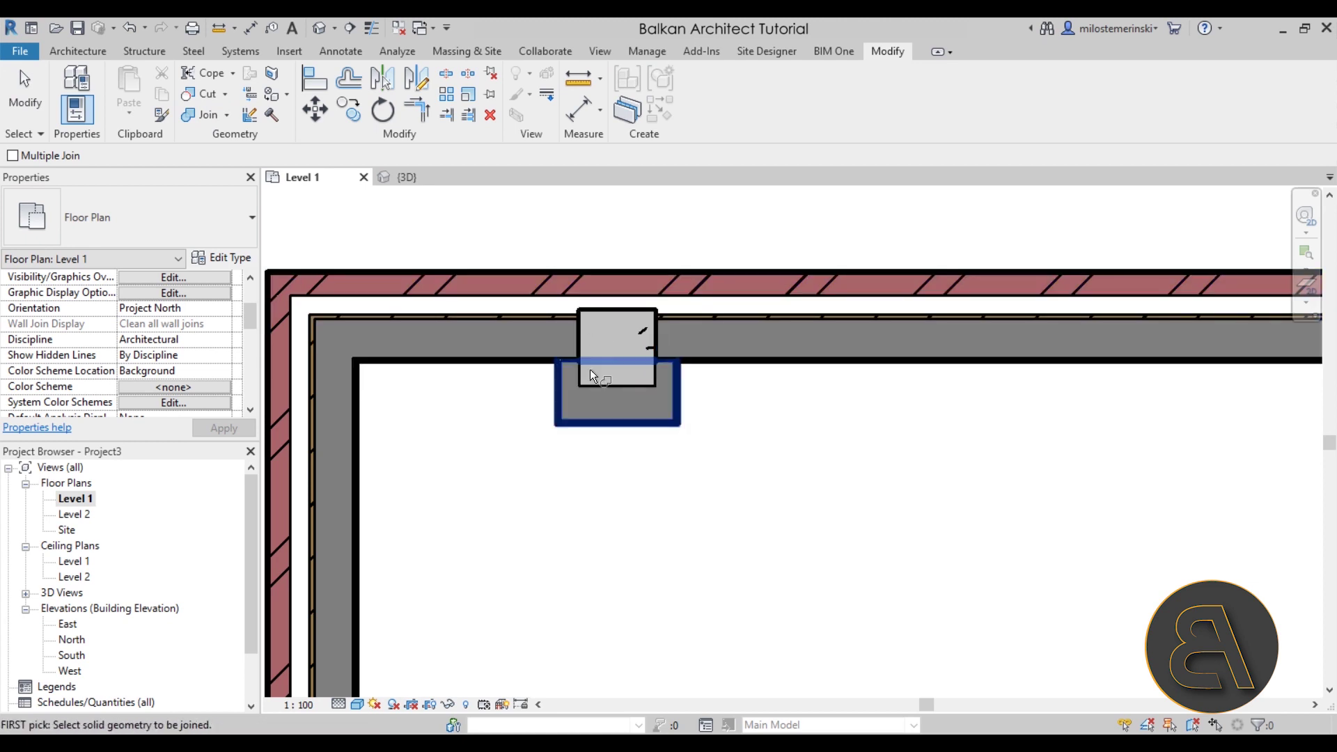
key(Escape)
scroll(593, 455, down, 1)
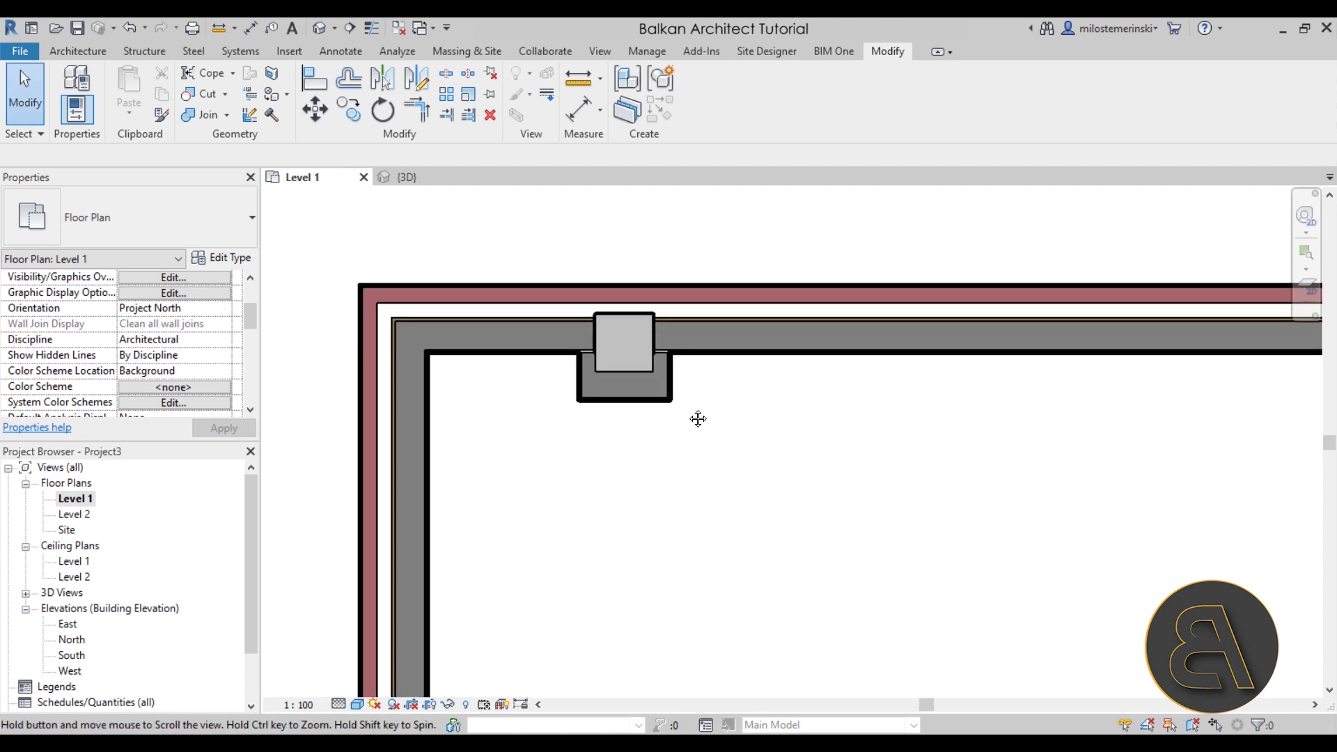
scroll(698, 415, up, 2)
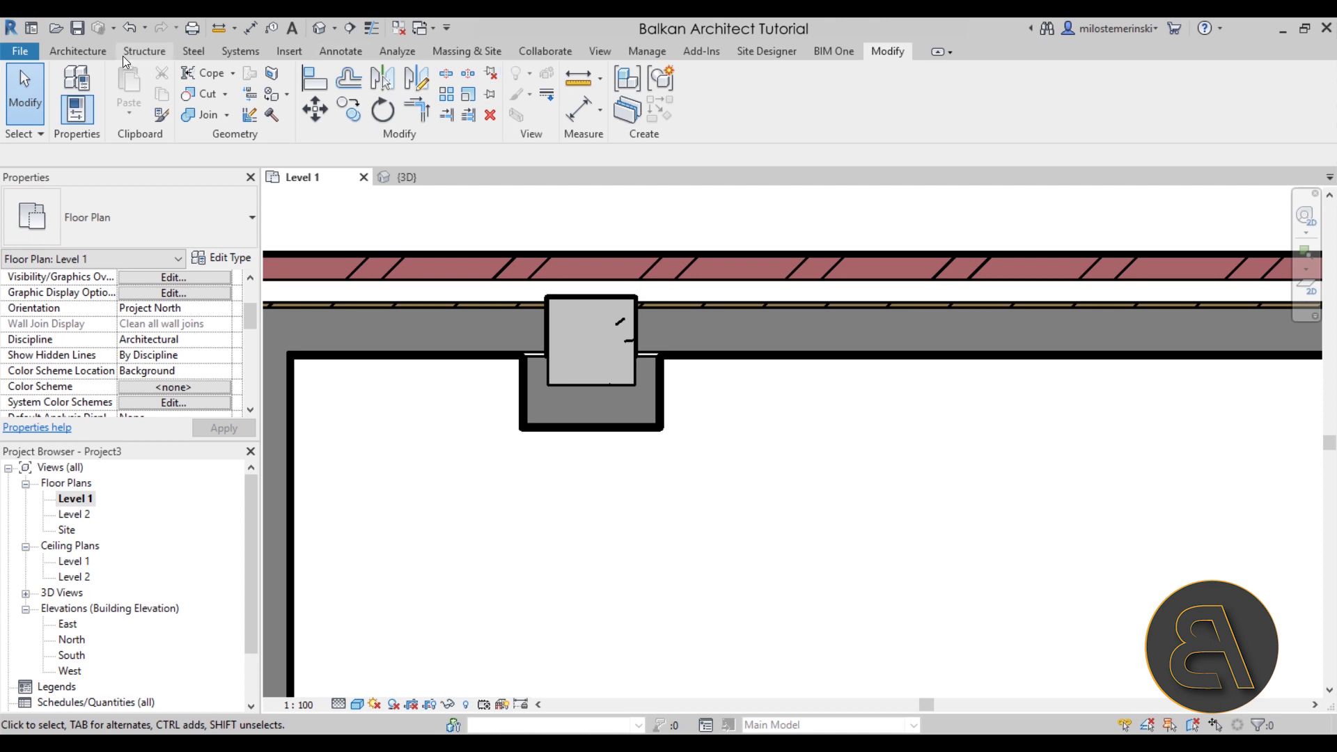
click(46, 53)
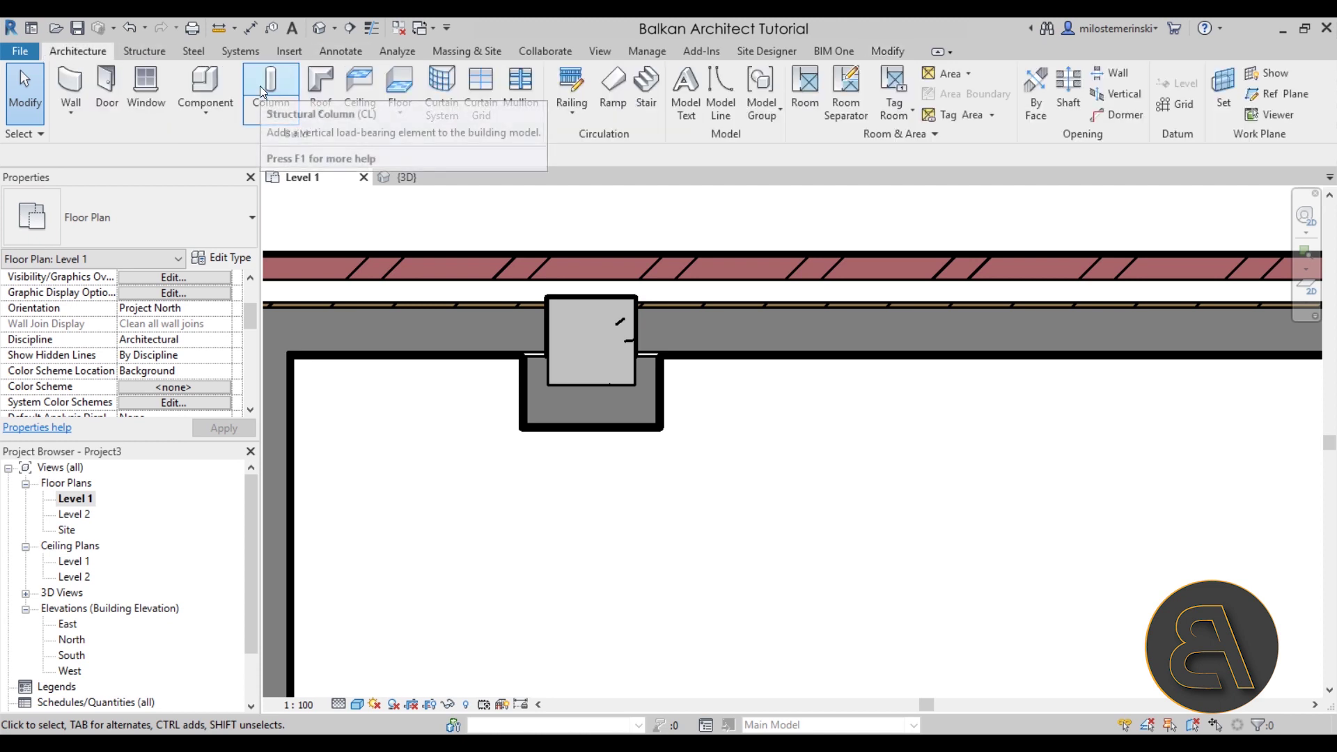
click(263, 115)
click(298, 178)
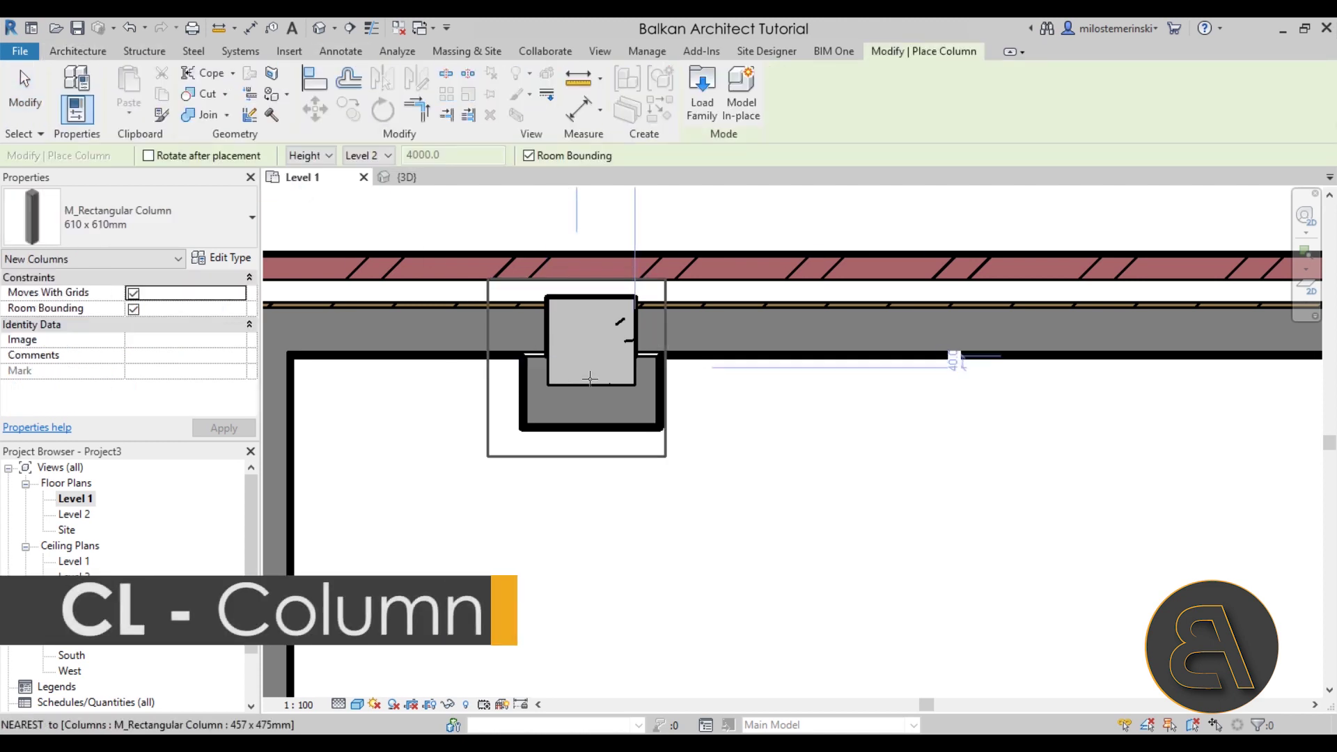
scroll(615, 442, up, 3)
middle_drag(486, 393, 476, 367)
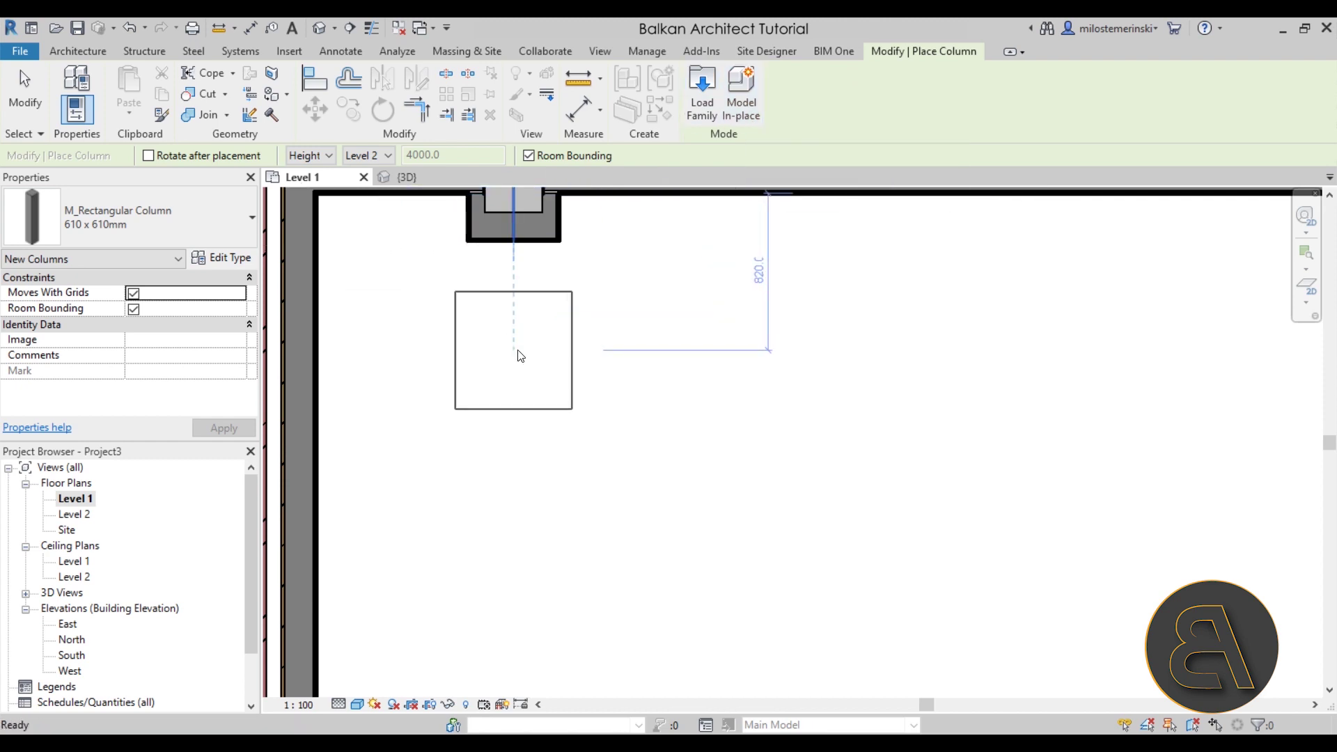
key(Escape)
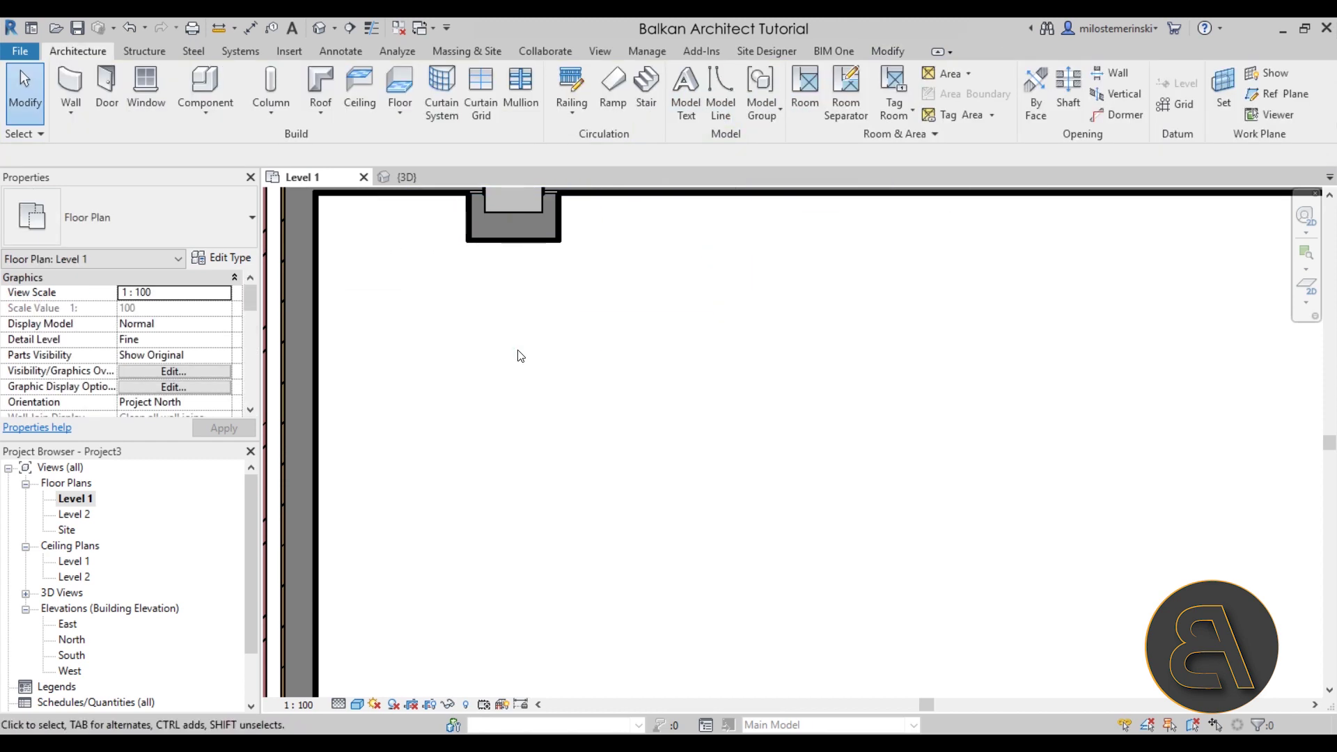
Place a vertical concrete structural column inside the room.
click(270, 91)
scroll(616, 368, down, 1)
middle_drag(615, 368, 501, 382)
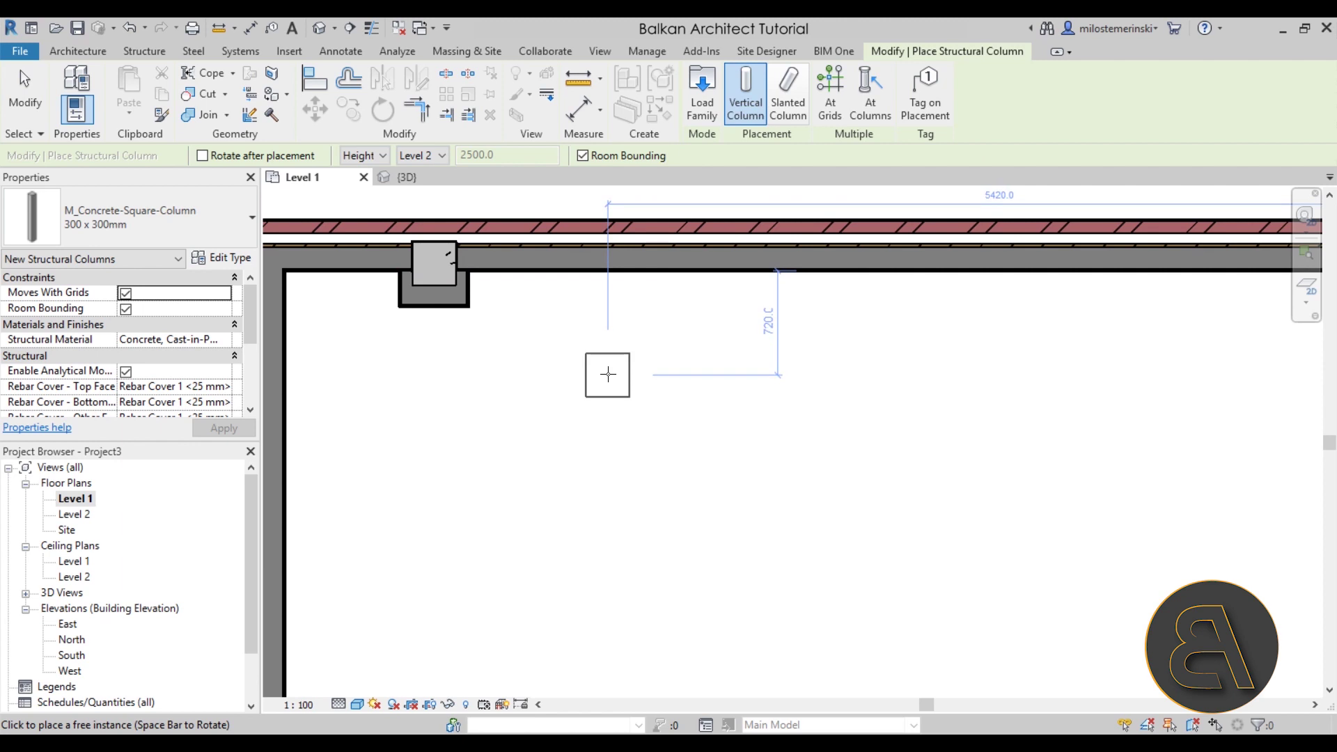
click(571, 426)
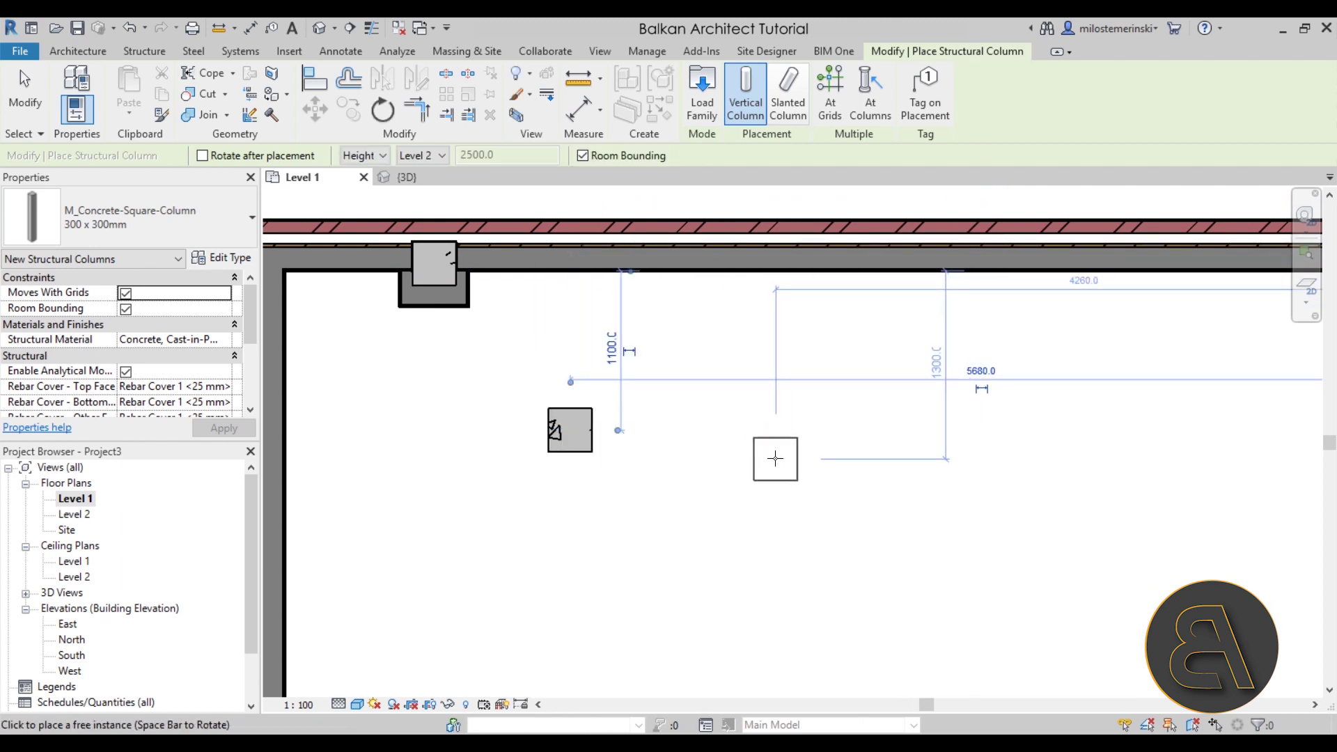
Add a slanted column between a start and an end point, choosing its top level.
middle_drag(776, 456, 666, 412)
click(786, 115)
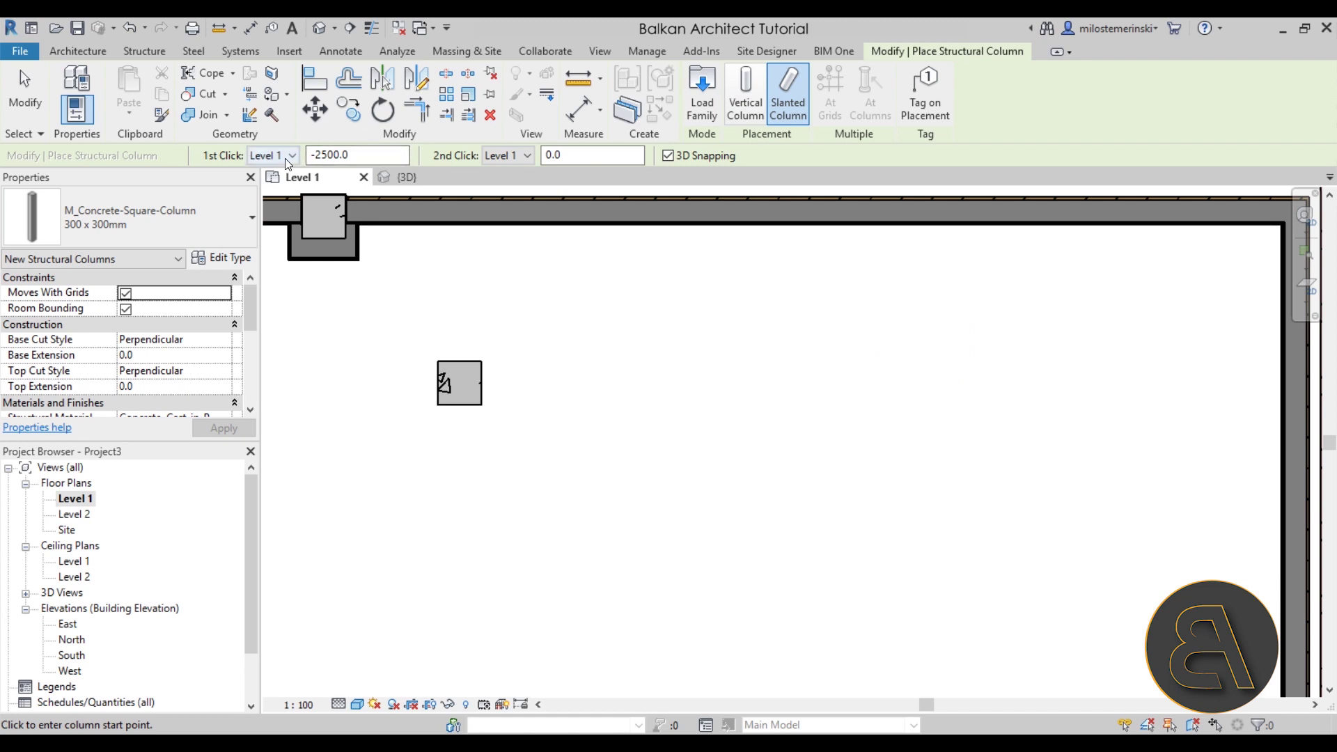
click(524, 157)
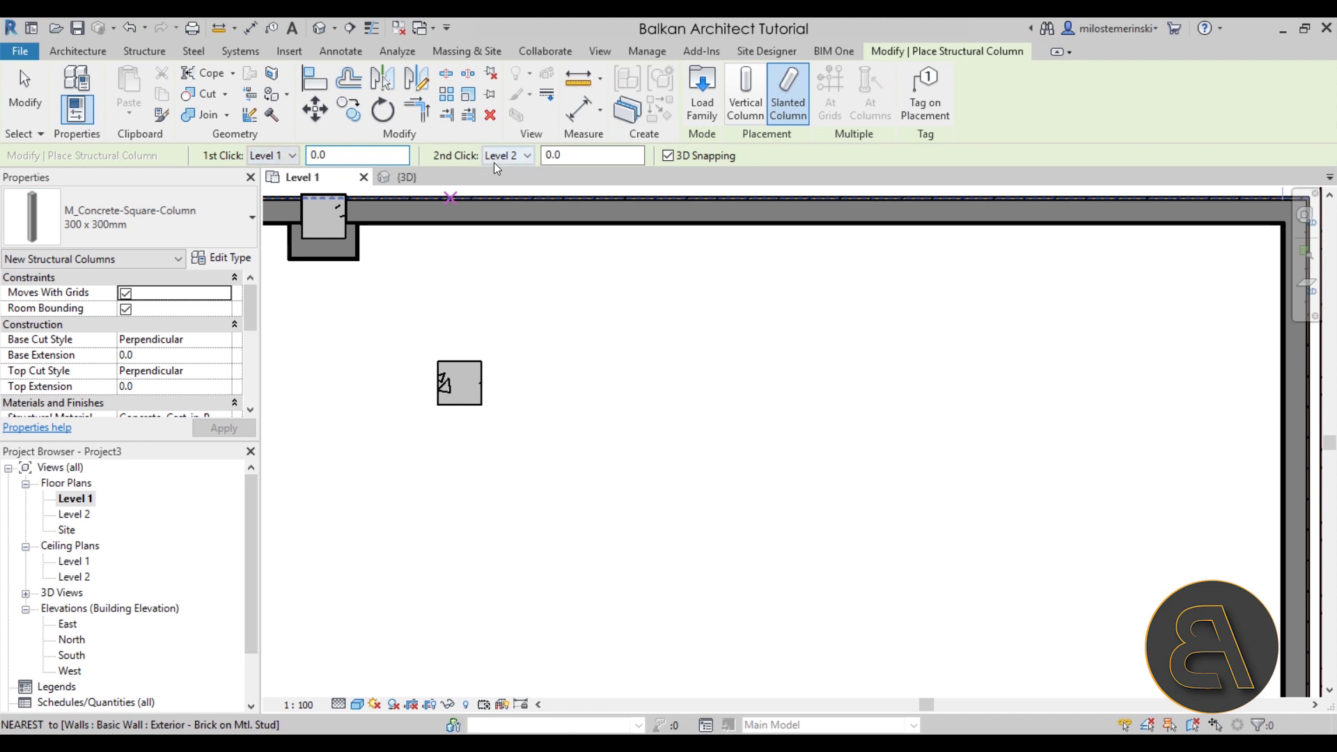
click(534, 384)
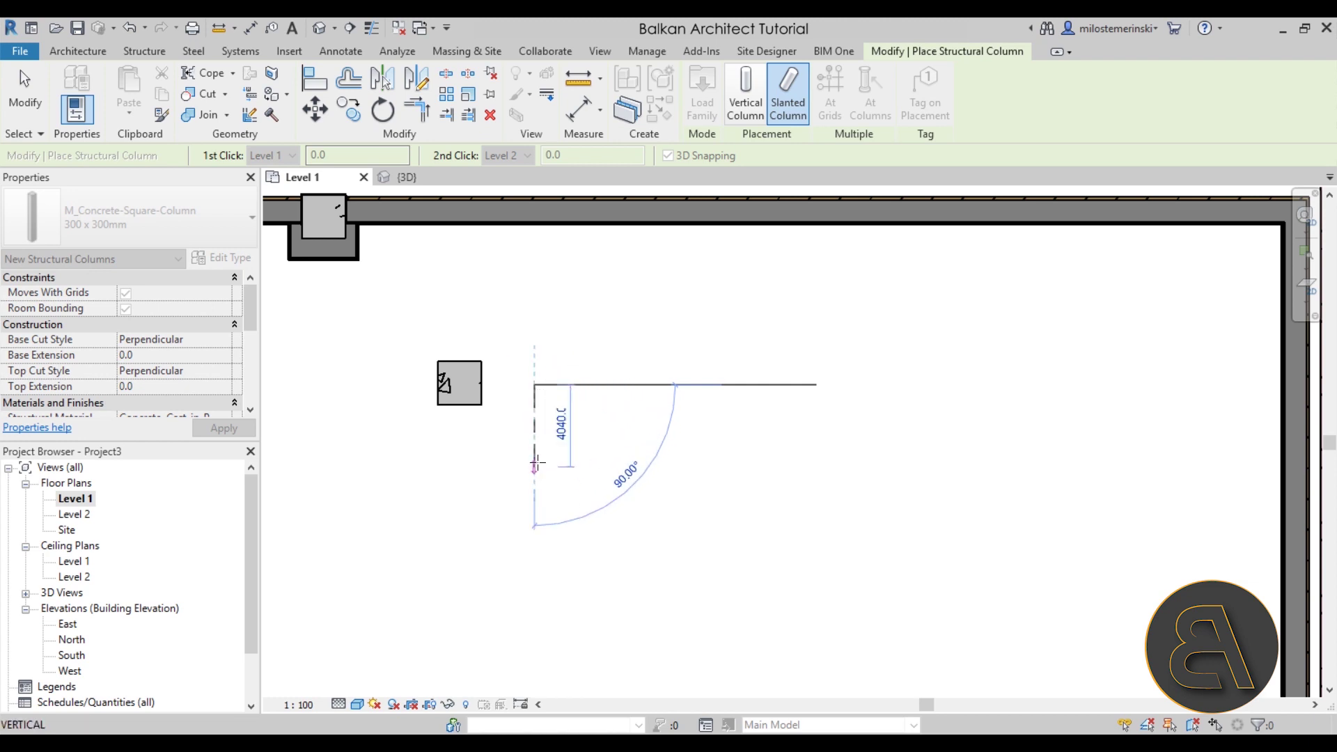
click(537, 462)
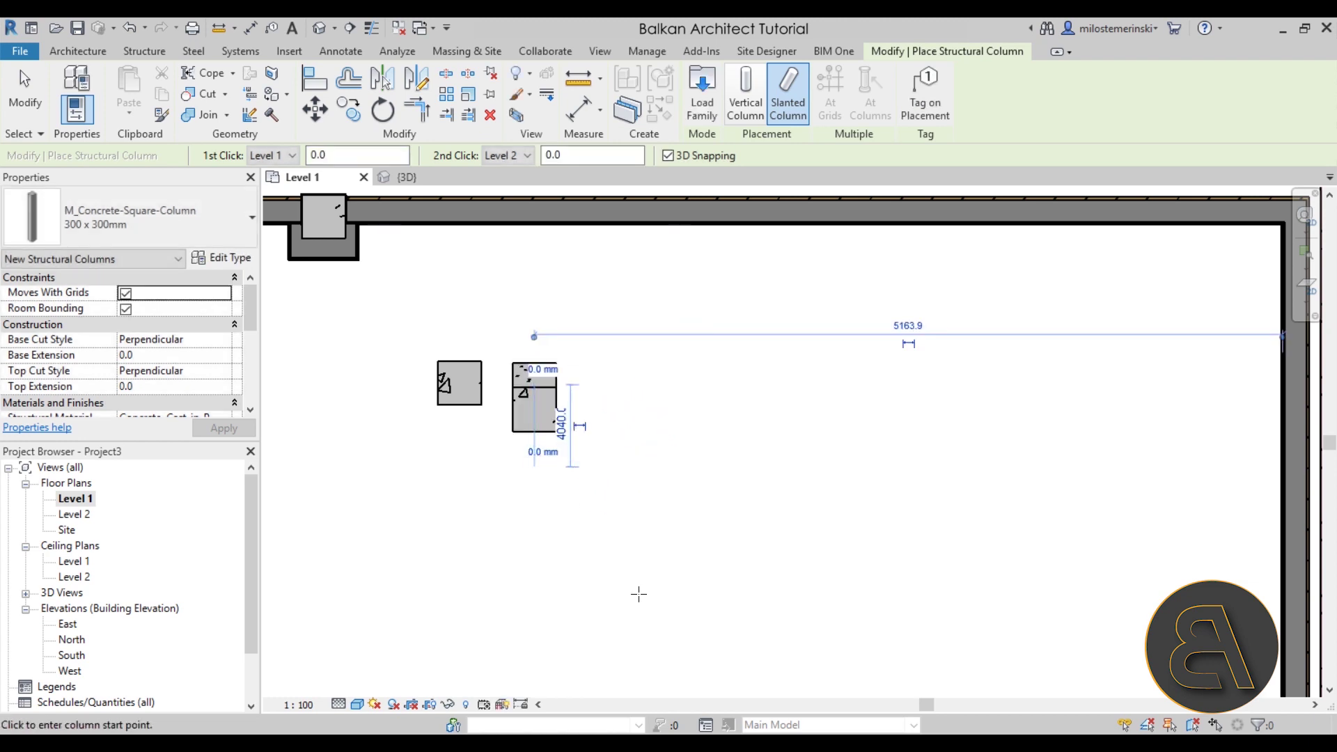
Orbit the default 3D view to look at both slanted columns in the room.
click(321, 29)
shift+middle_drag(856, 376, 627, 618)
shift+middle_drag(591, 479, 646, 633)
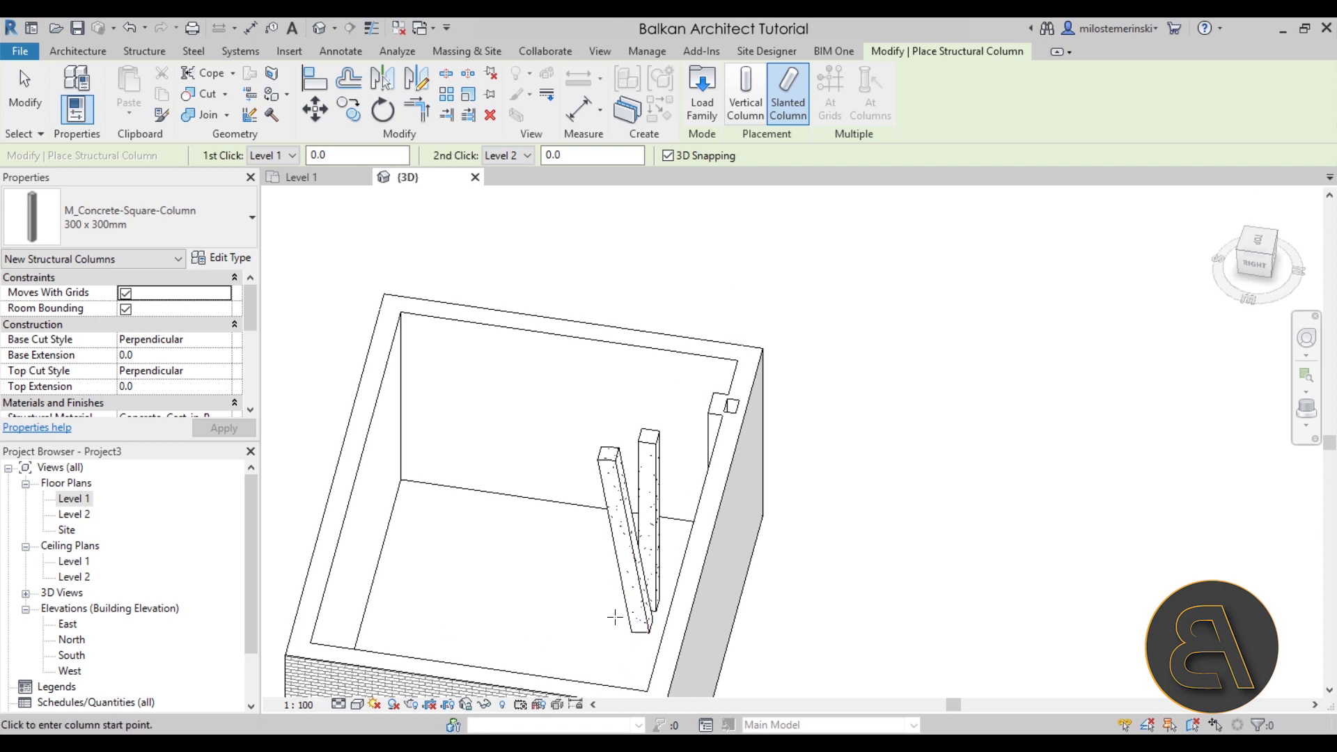
Orbit the 3D view once more, end column placement, and return to the Level 1 plan.
mouse_move(627, 627)
shift+middle_down()
mouse_move(615, 513)
mouse_move(788, 510)
mouse_move(737, 531)
mouse_move(791, 612)
mouse_move(850, 555)
mouse_move(939, 581)
mouse_move(734, 456)
shift+middle_up()
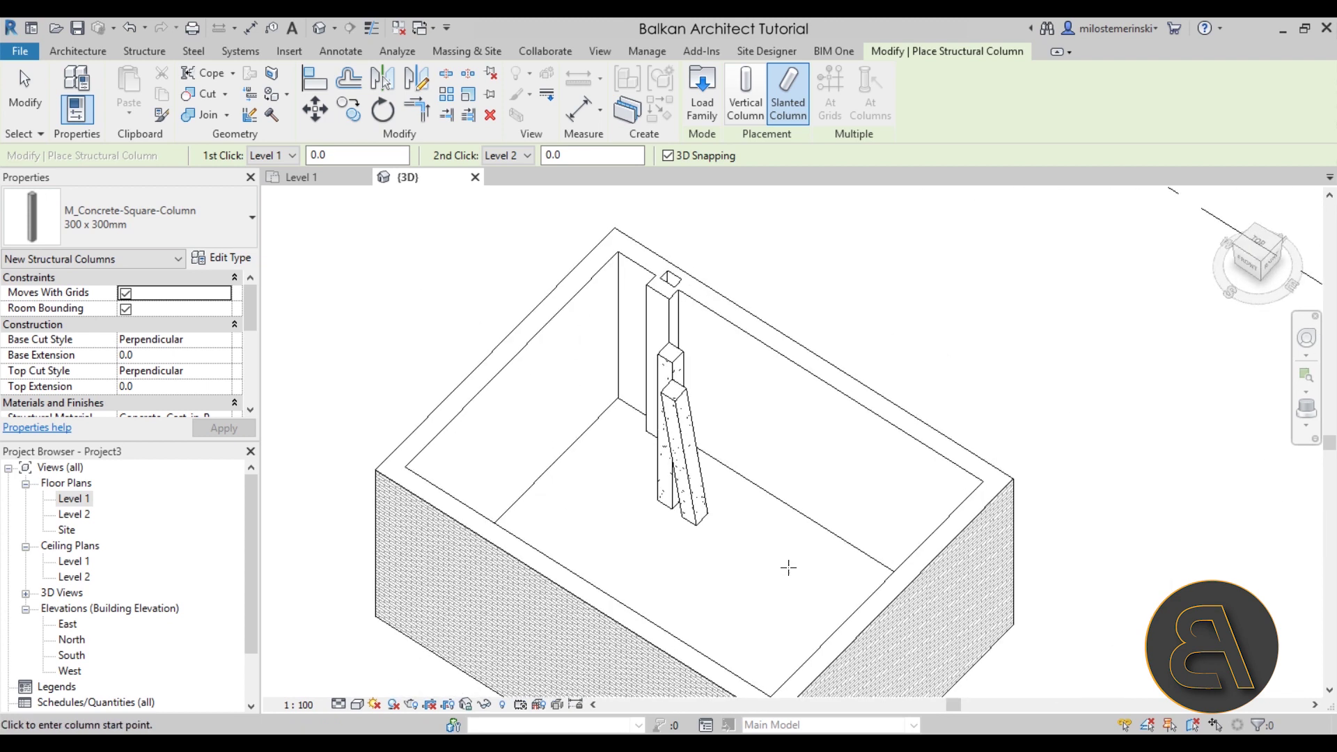
key(Escape)
shift+middle_drag(731, 523, 725, 518)
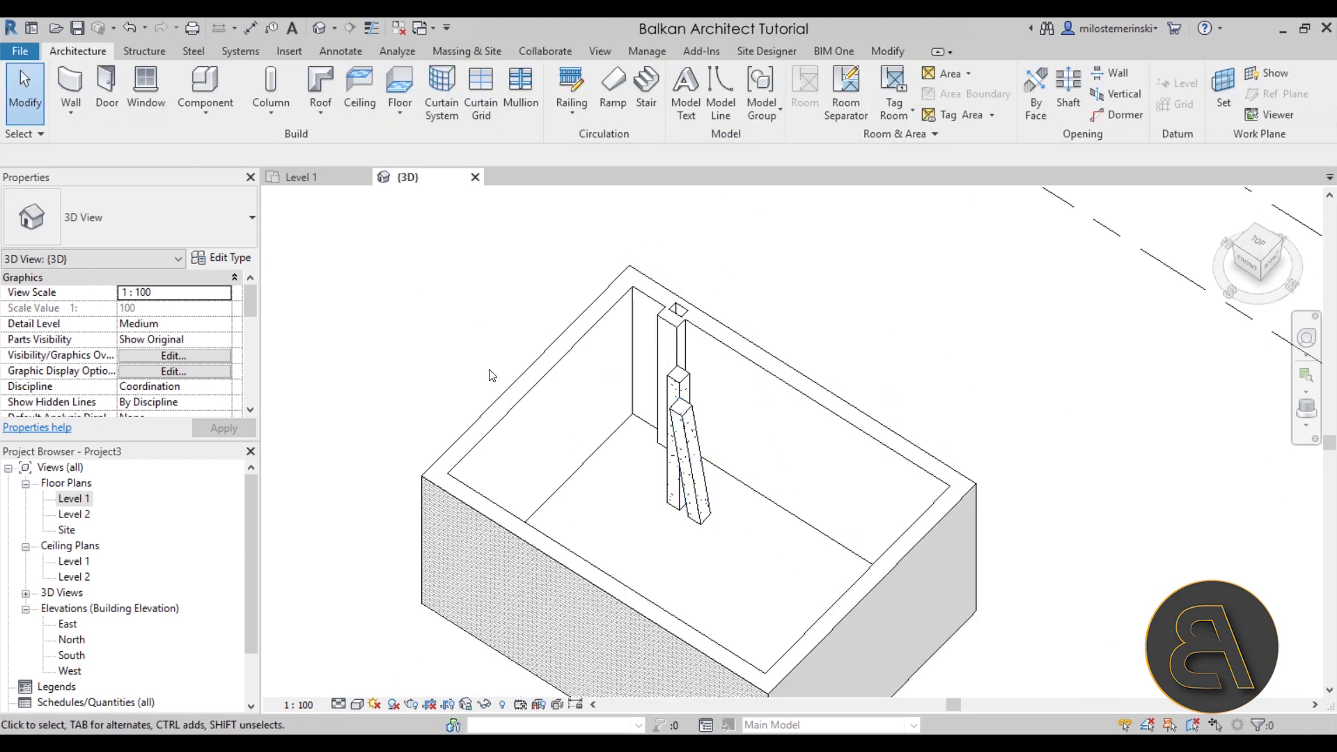
click(332, 179)
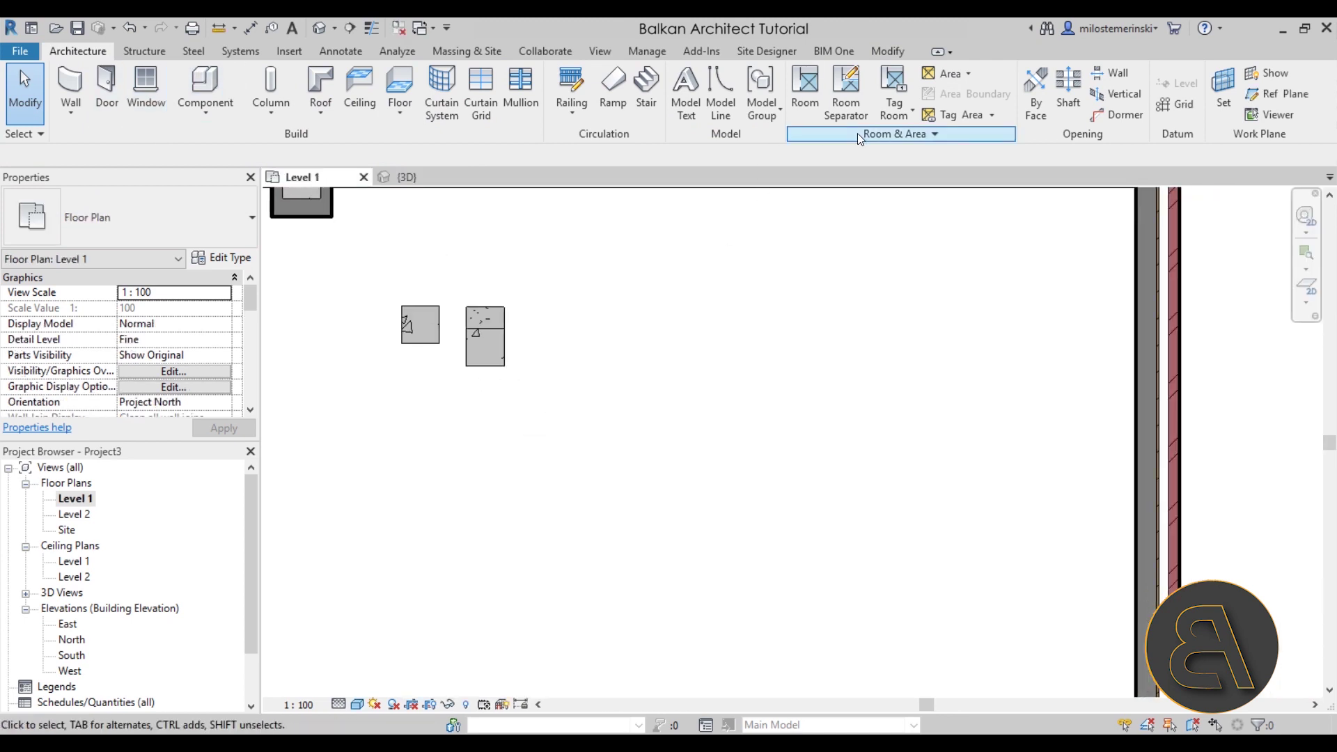
Draw vertical grid line 1 and horizontal grid line 2 crossing in the plan.
click(1185, 107)
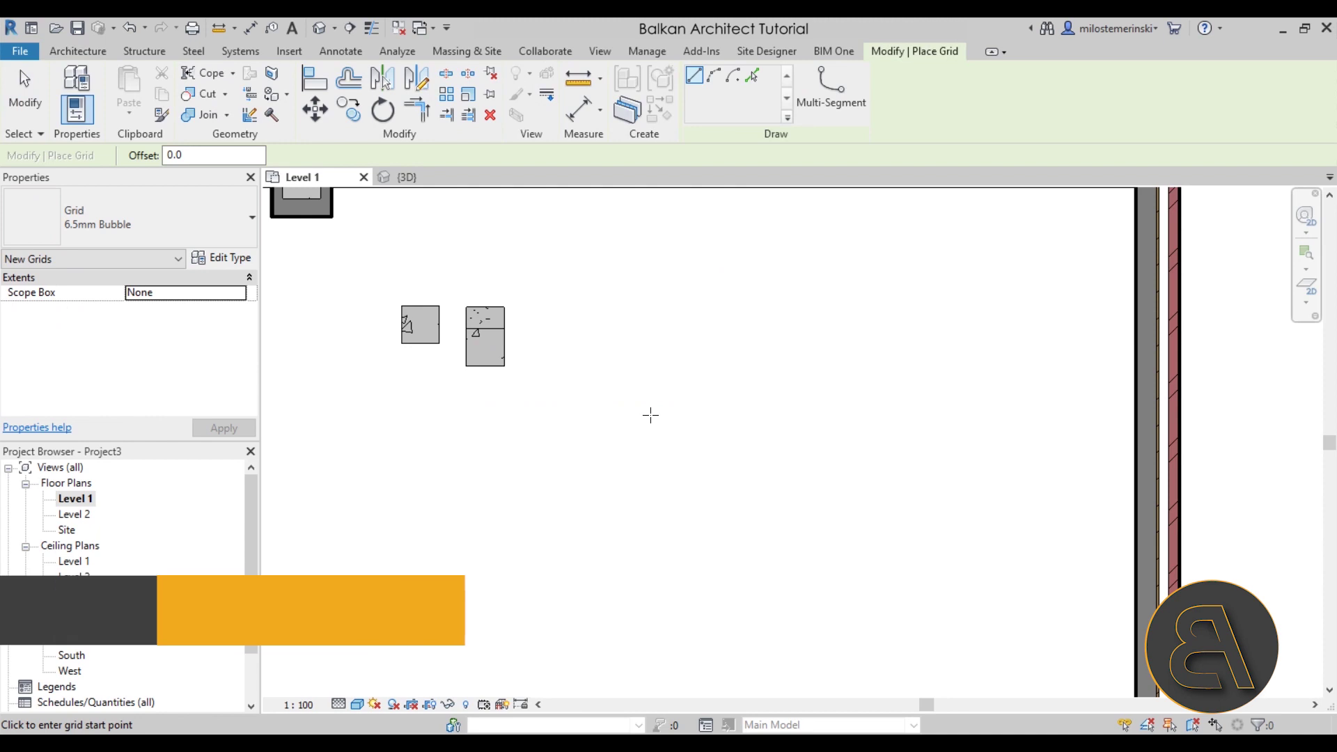
click(680, 298)
click(680, 586)
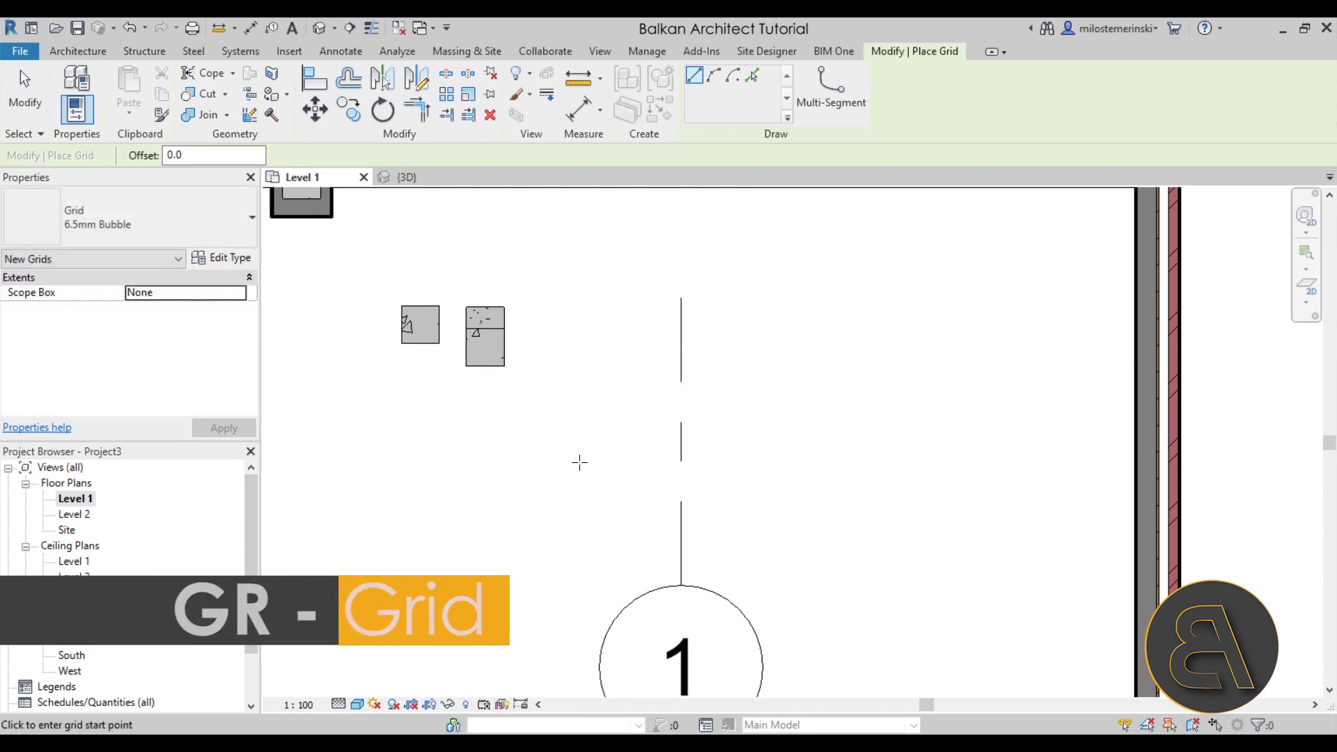
click(495, 432)
click(912, 432)
key(Escape)
key(Escape)
scroll(656, 516, down, 3)
scroll(657, 515, up, 3)
scroll(630, 446, down, 1)
middle_drag(662, 489, 663, 452)
Place a vertical structural column at the grid 1 and 2 intersection using At Grids.
click(274, 77)
click(790, 98)
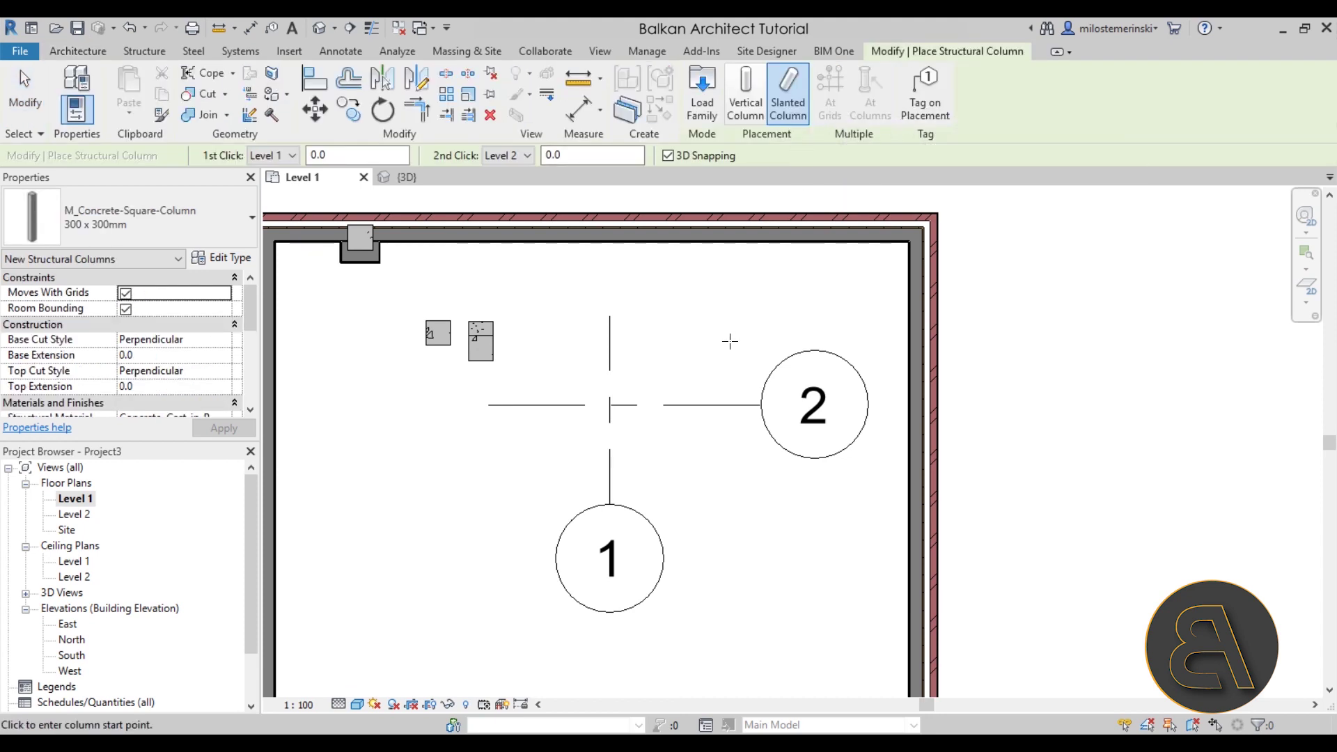
click(741, 113)
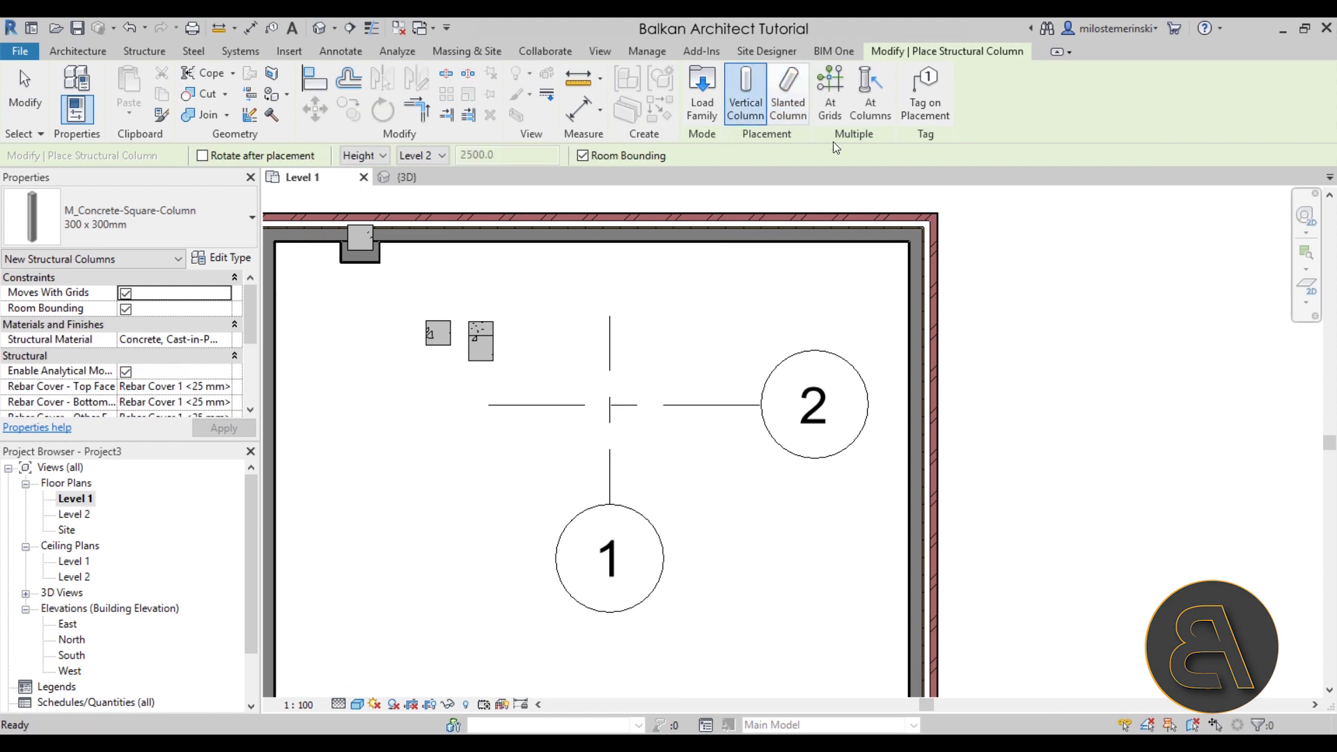
click(831, 105)
drag(700, 465, 547, 351)
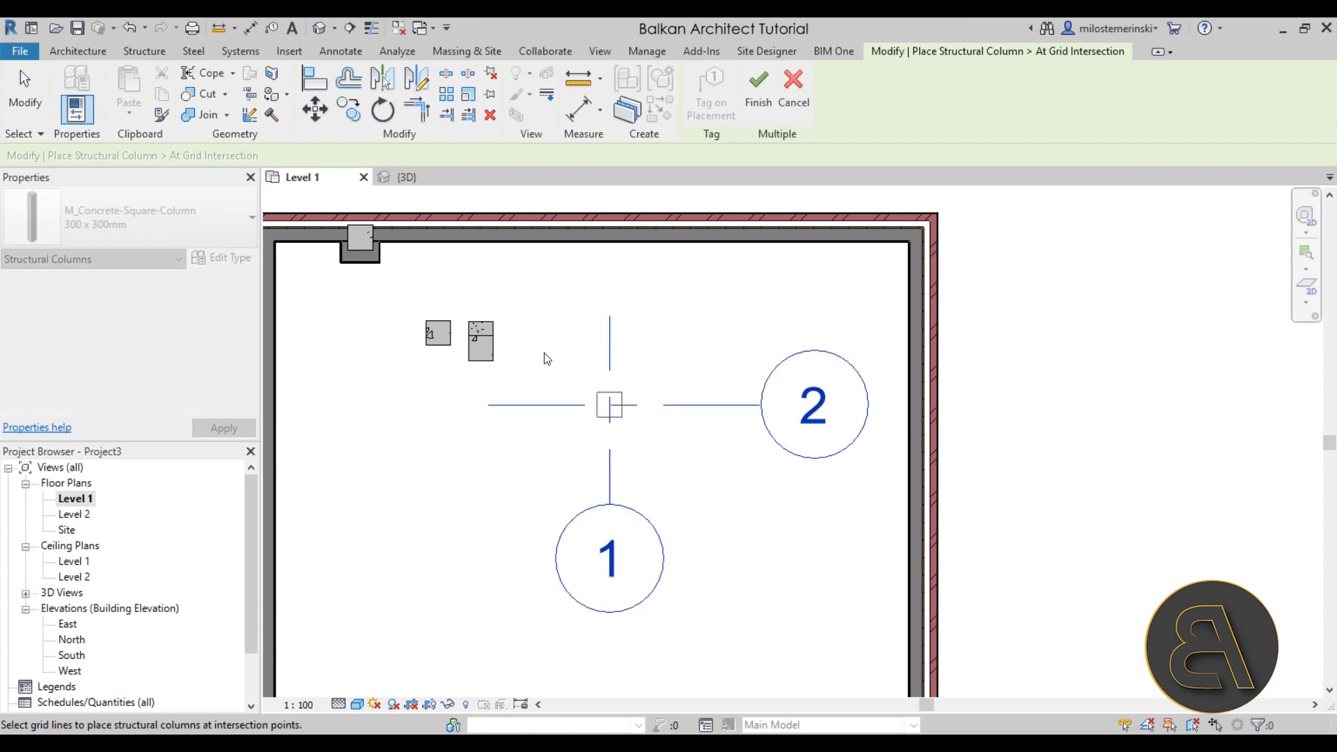
scroll(601, 421, up, 2)
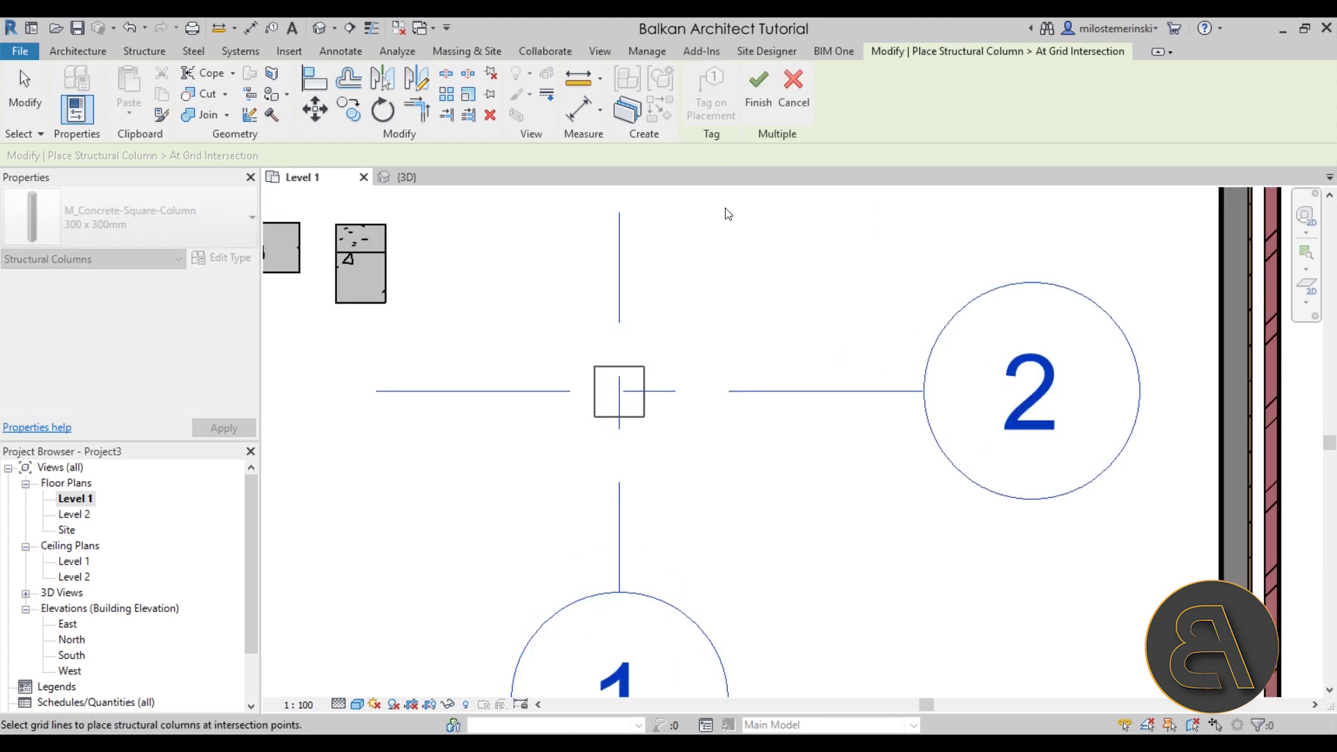
click(755, 105)
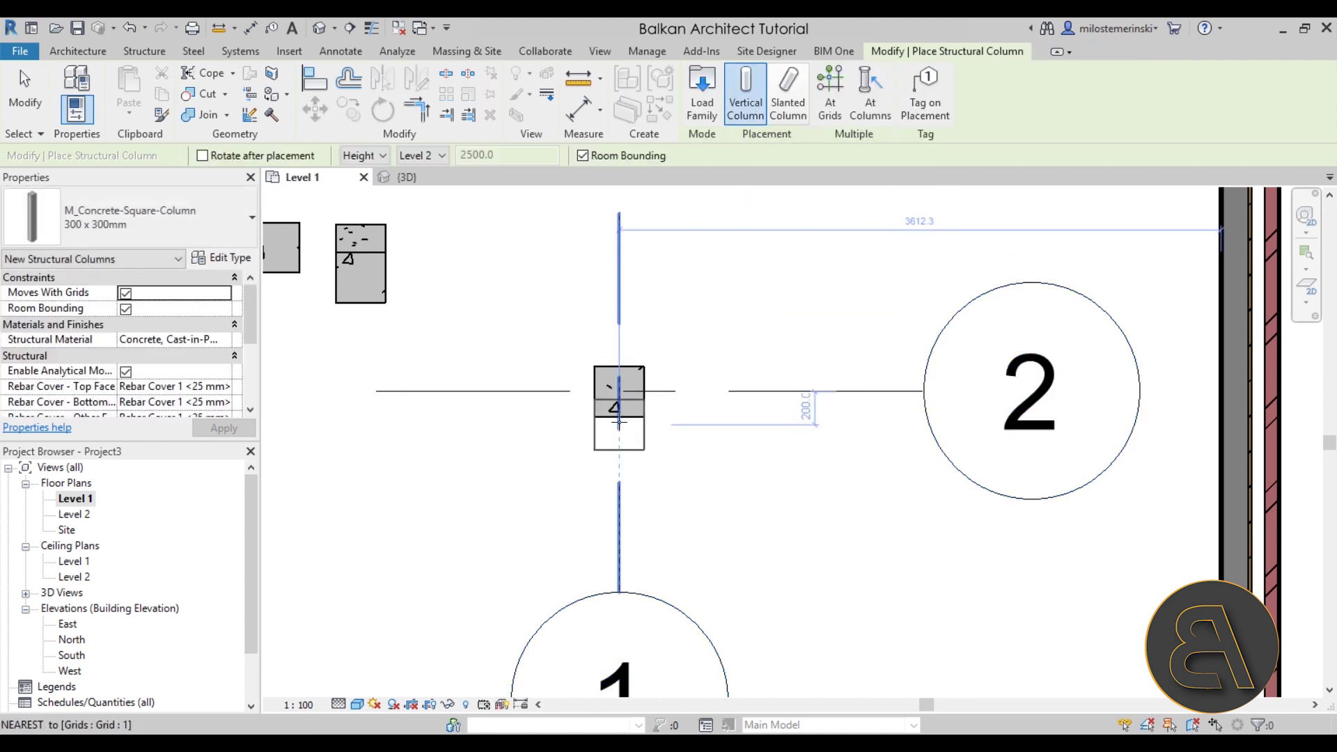
scroll(619, 422, down, 4)
key(Escape)
key(Escape)
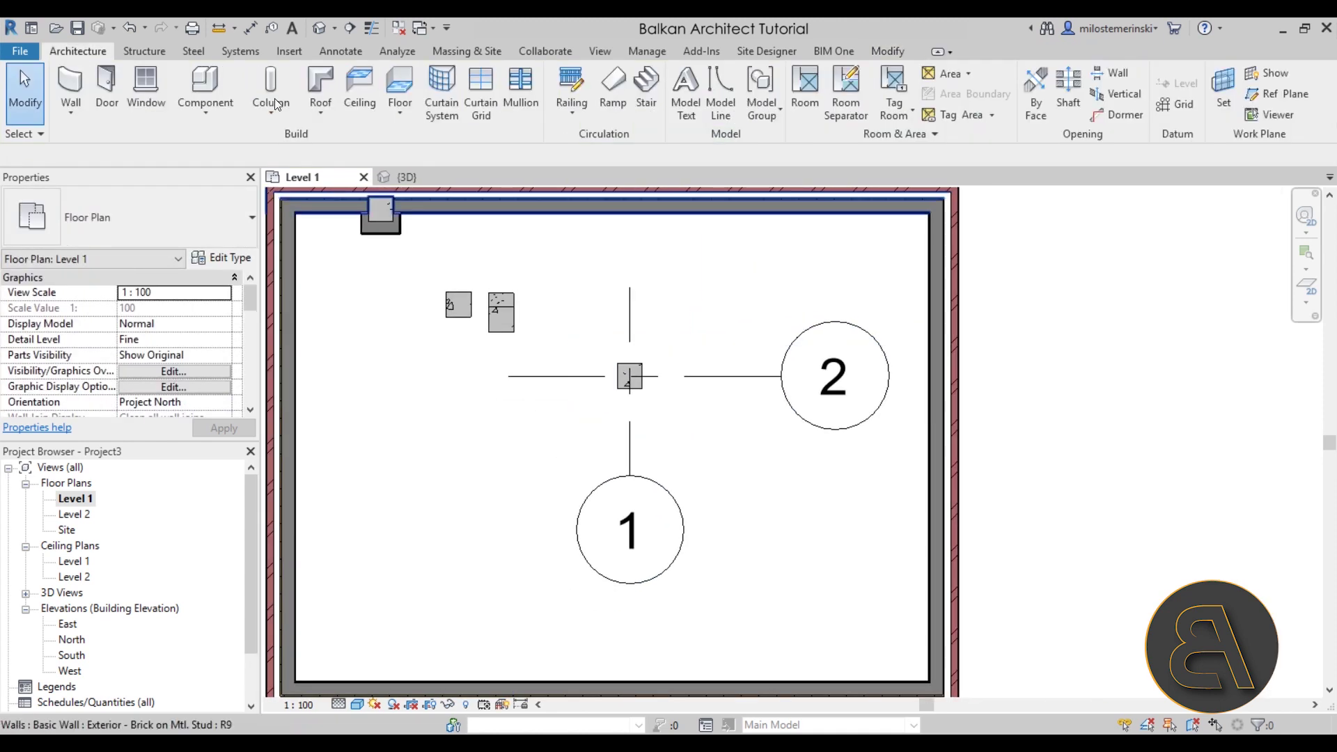
Place a rectangular architectural column at lower left, left of grid 1.
click(268, 117)
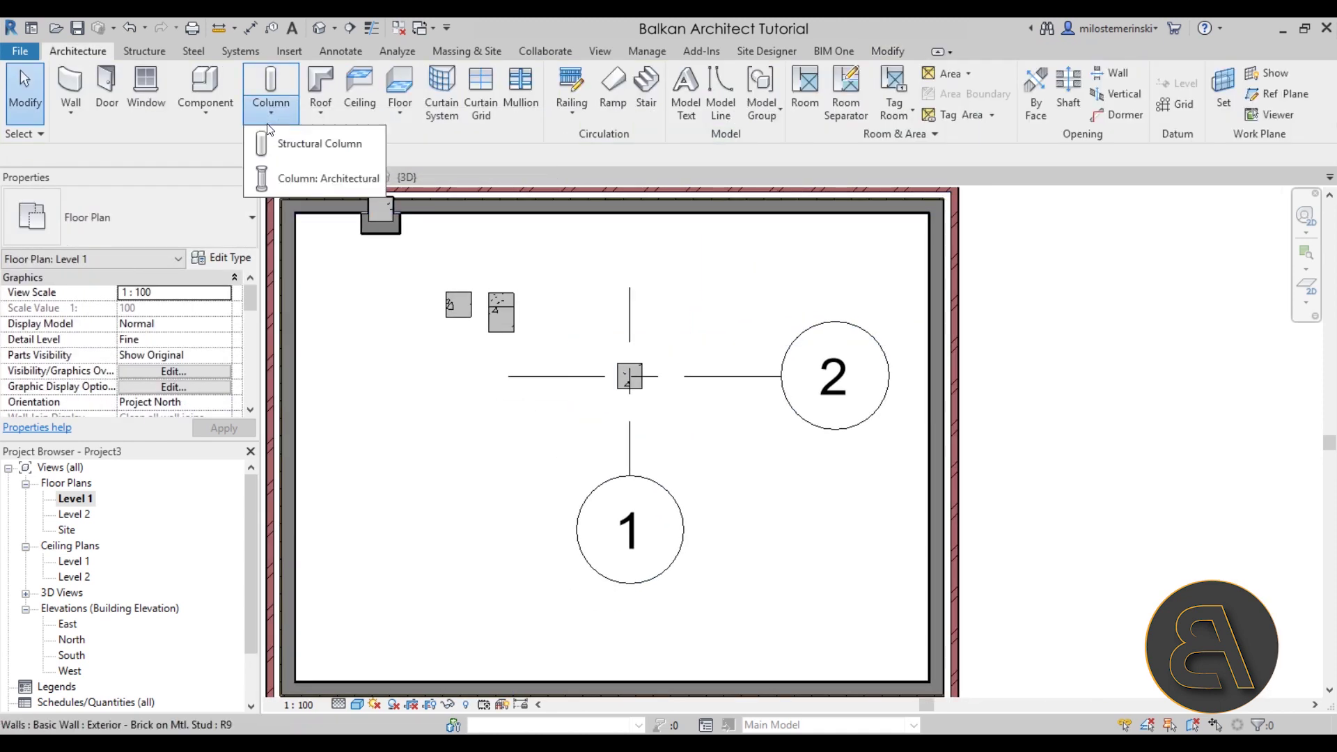
click(306, 183)
click(411, 495)
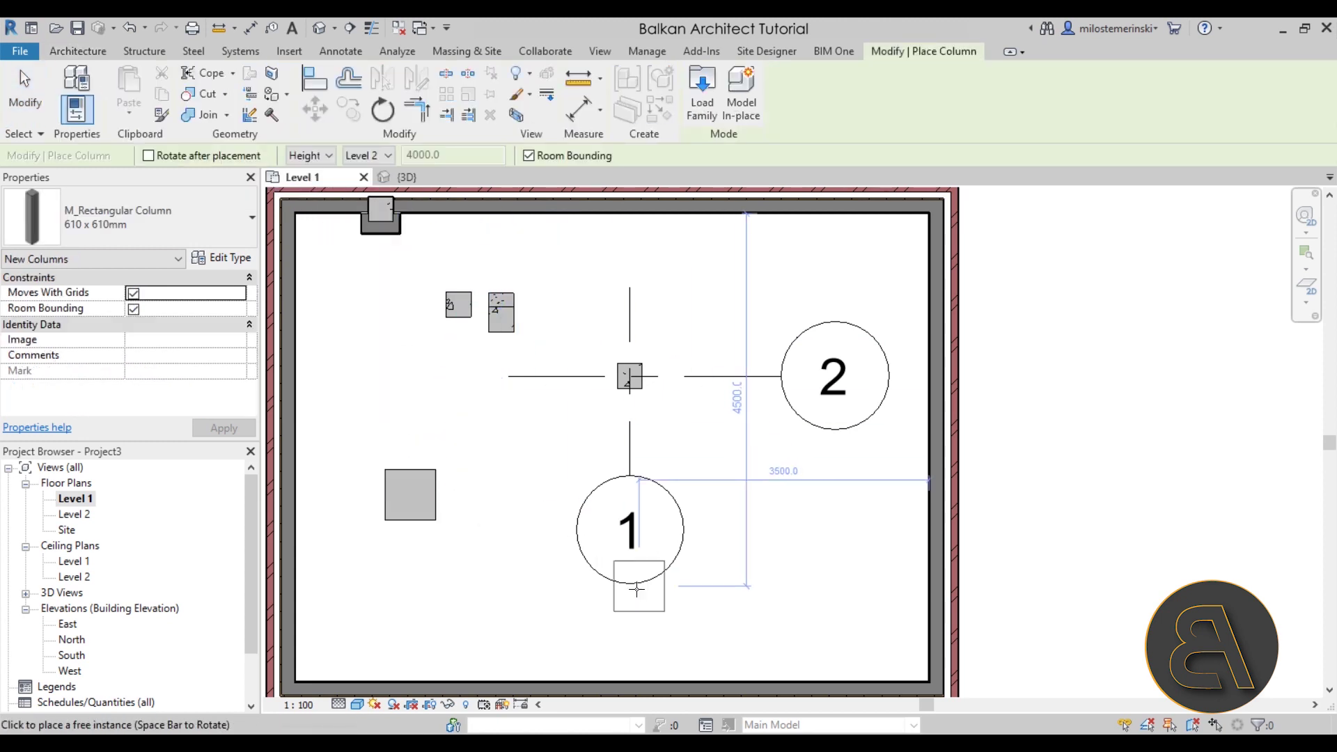
key(Escape)
key(Escape)
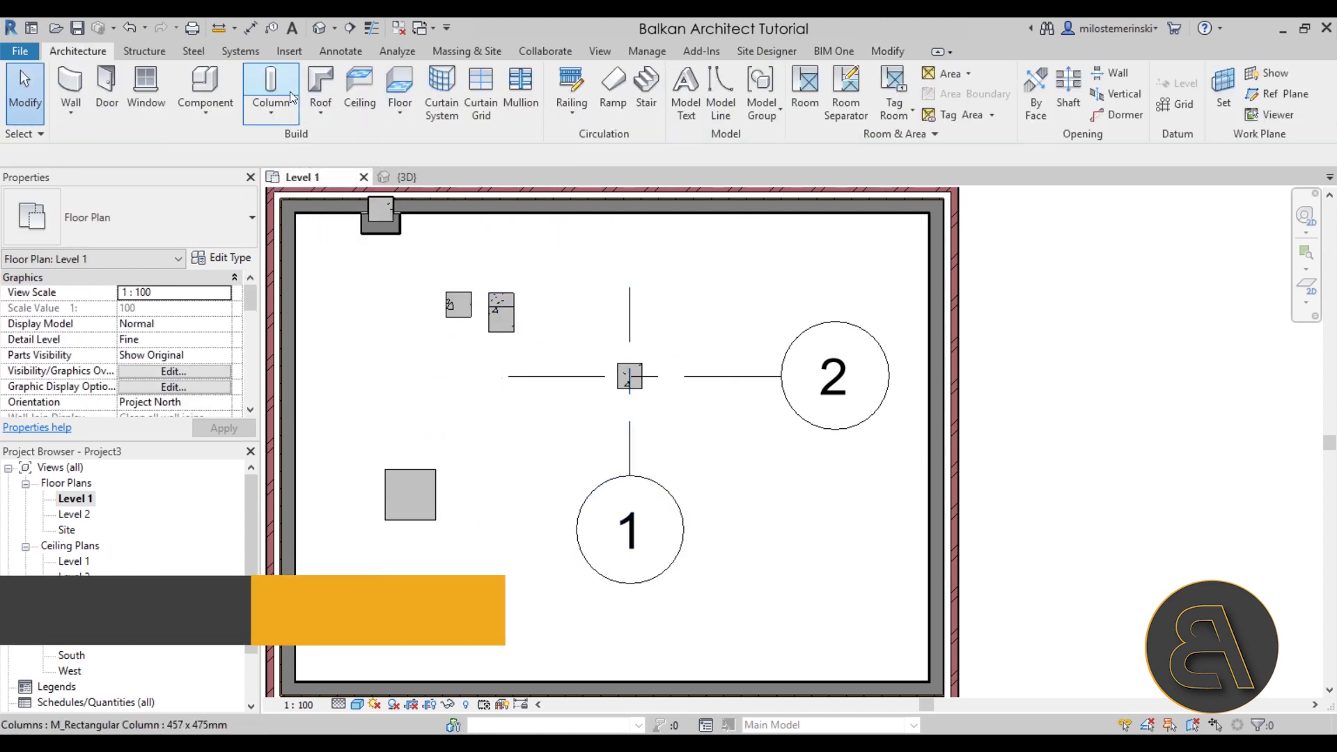
Insert a concrete structural column inside it with CL and At Architectural Columns.
key(c)
key(l)
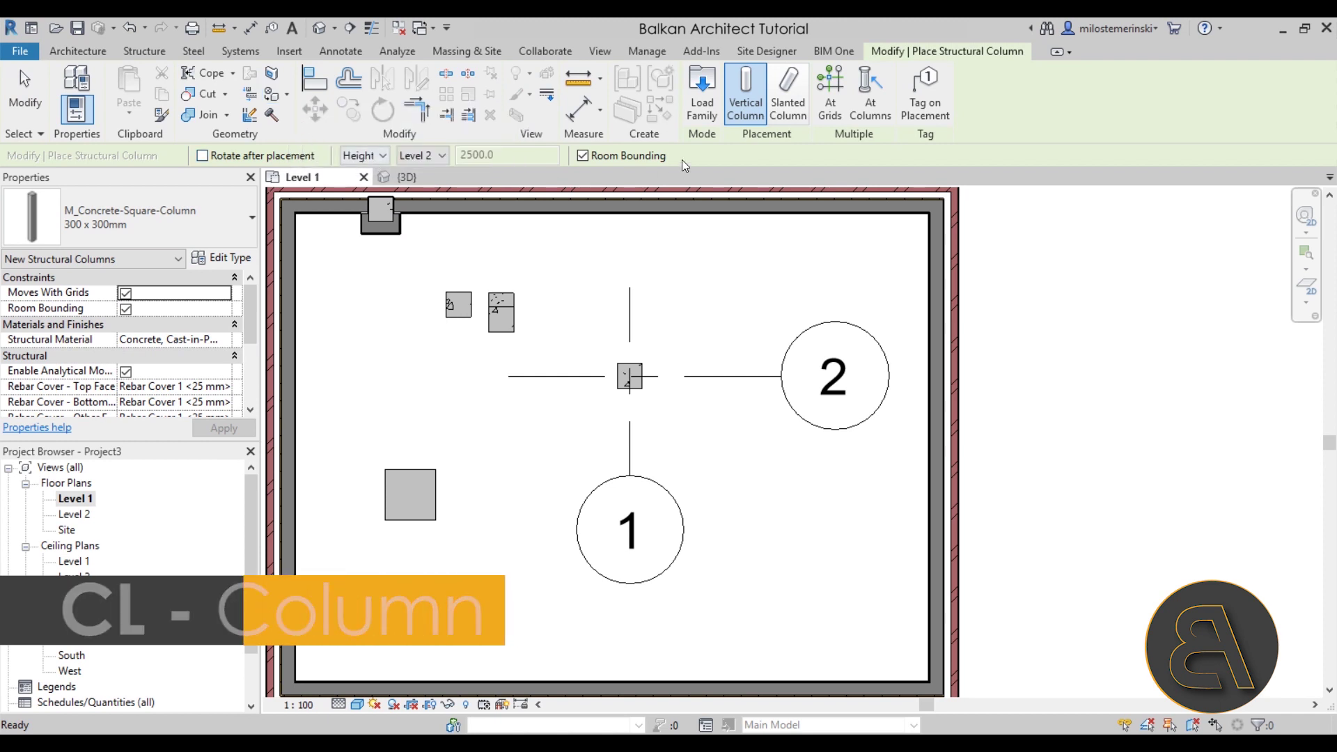
click(867, 117)
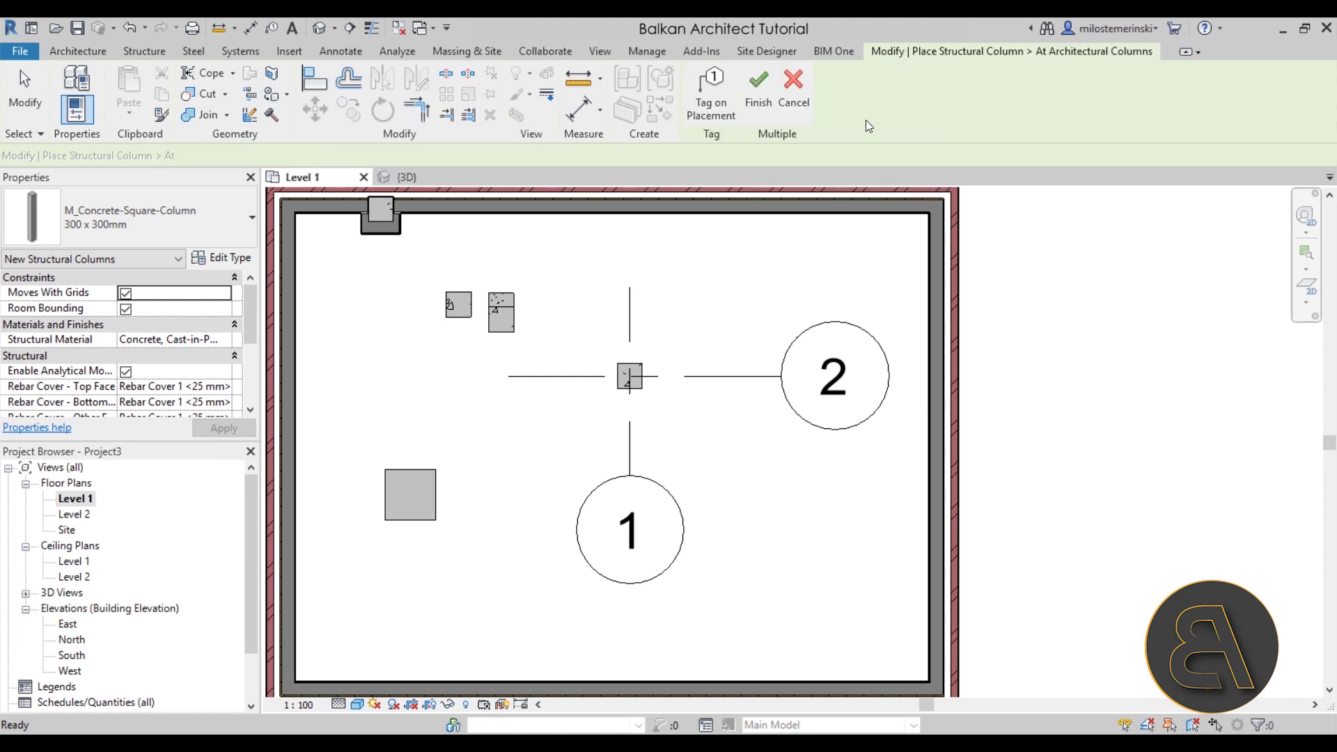
click(415, 479)
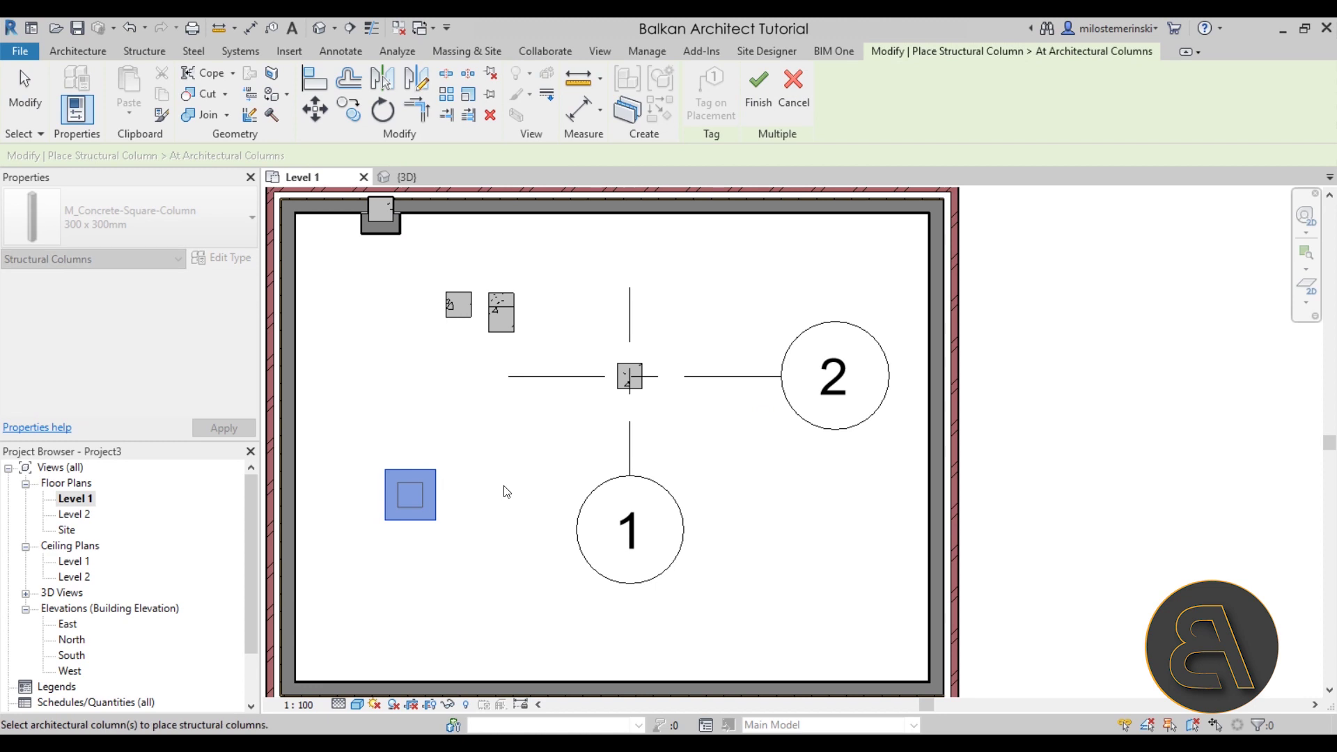
scroll(417, 508, up, 4)
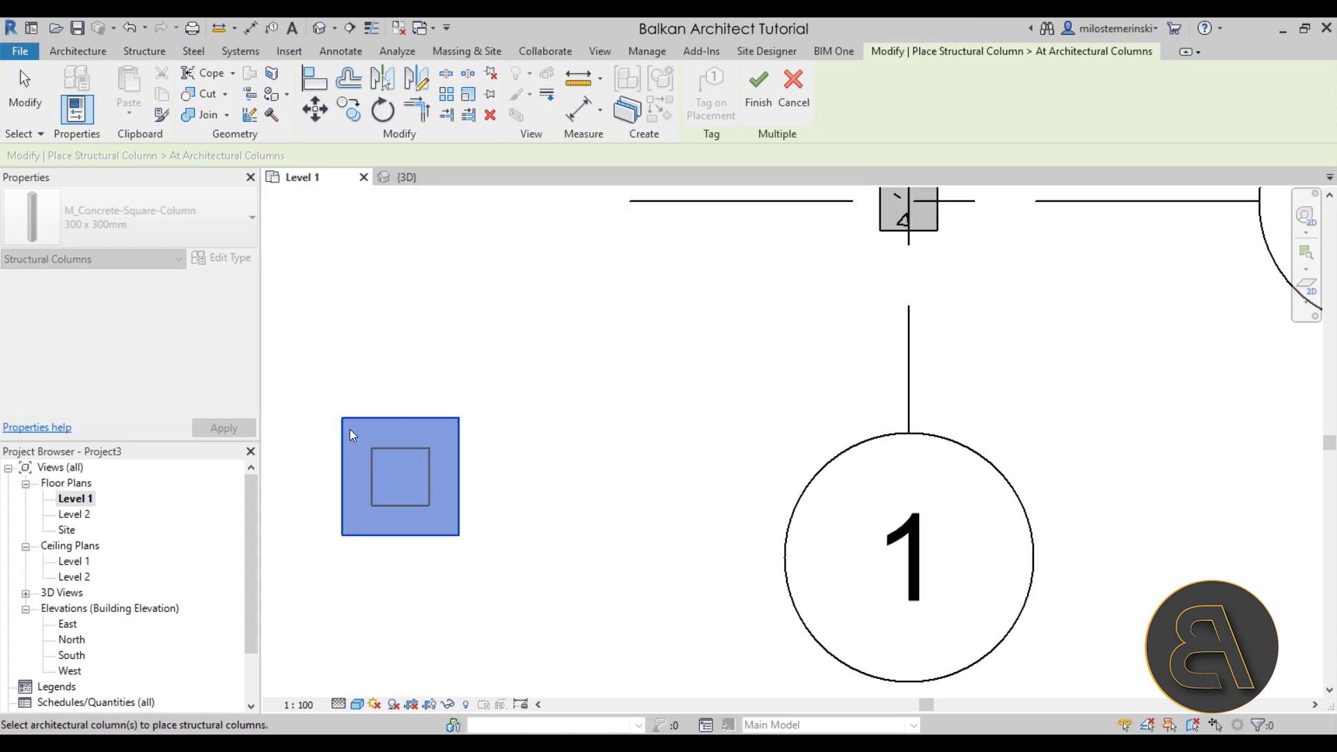
click(766, 110)
key(Escape)
scroll(616, 456, down, 3)
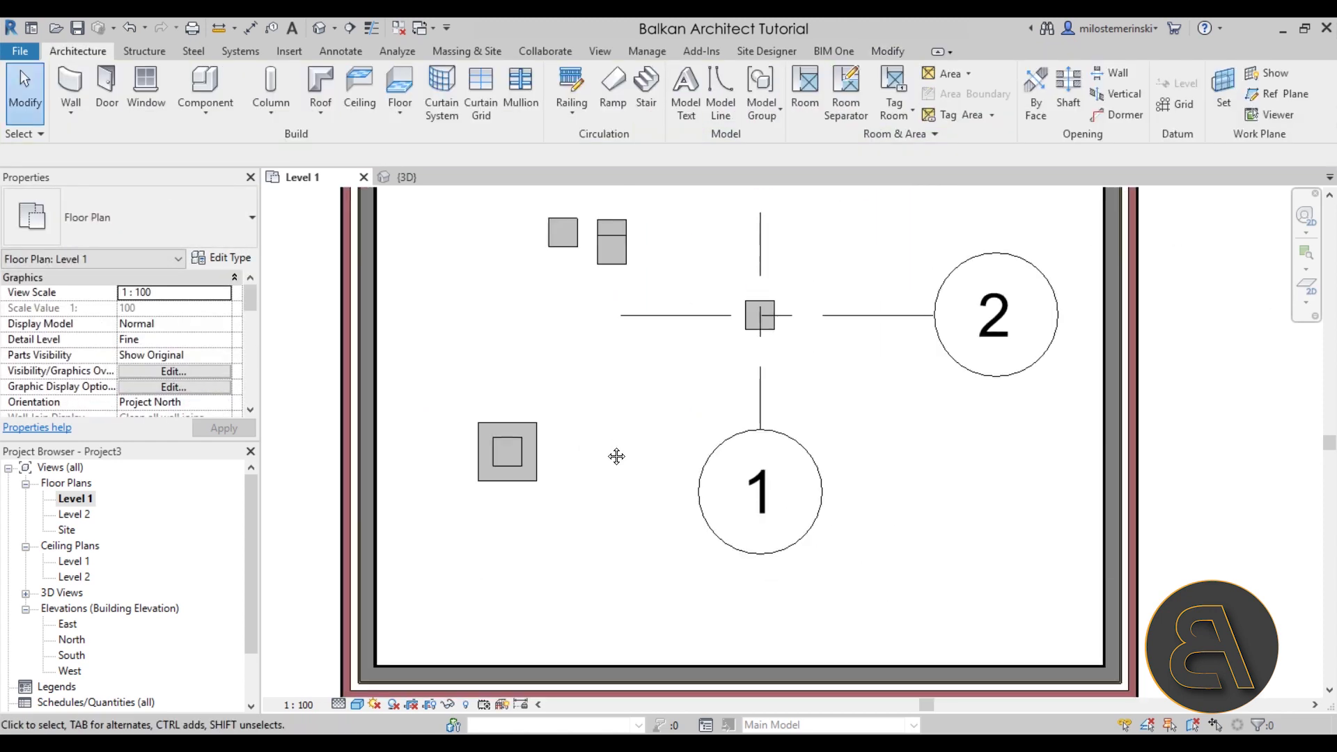
scroll(617, 457, down, 2)
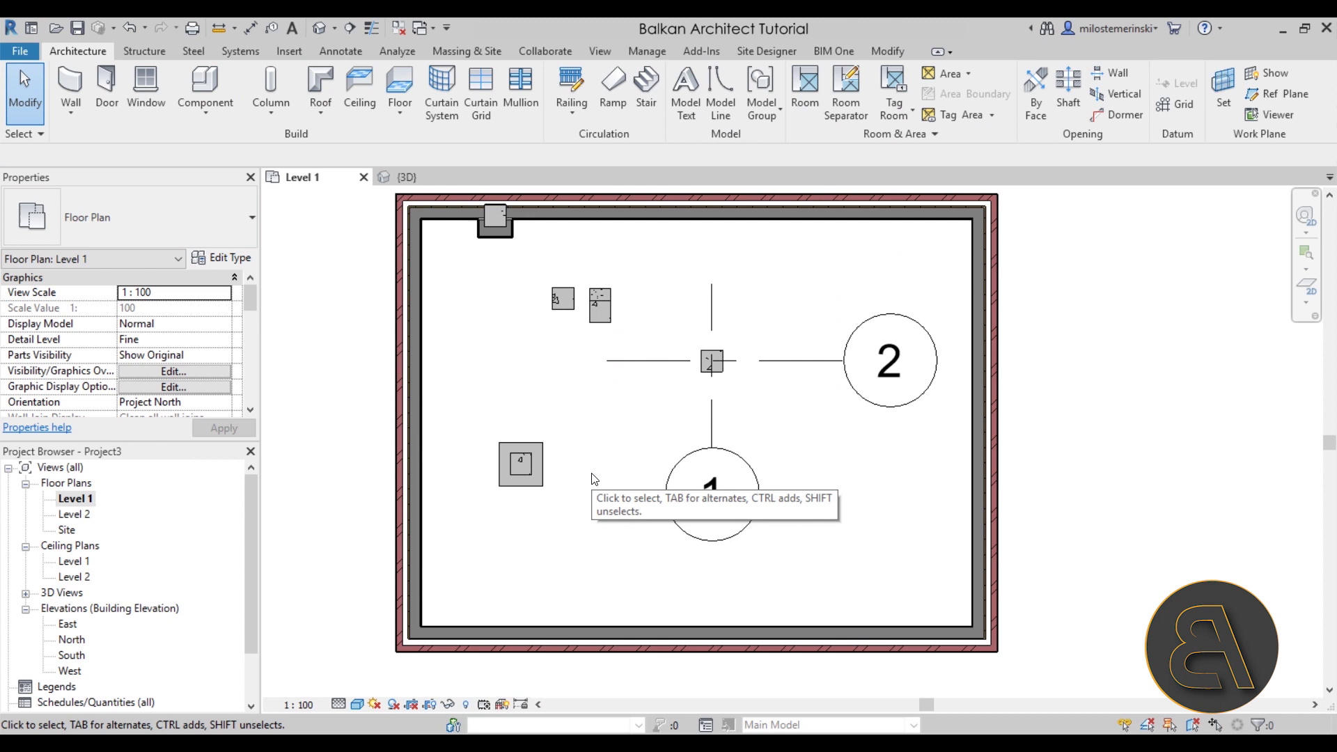